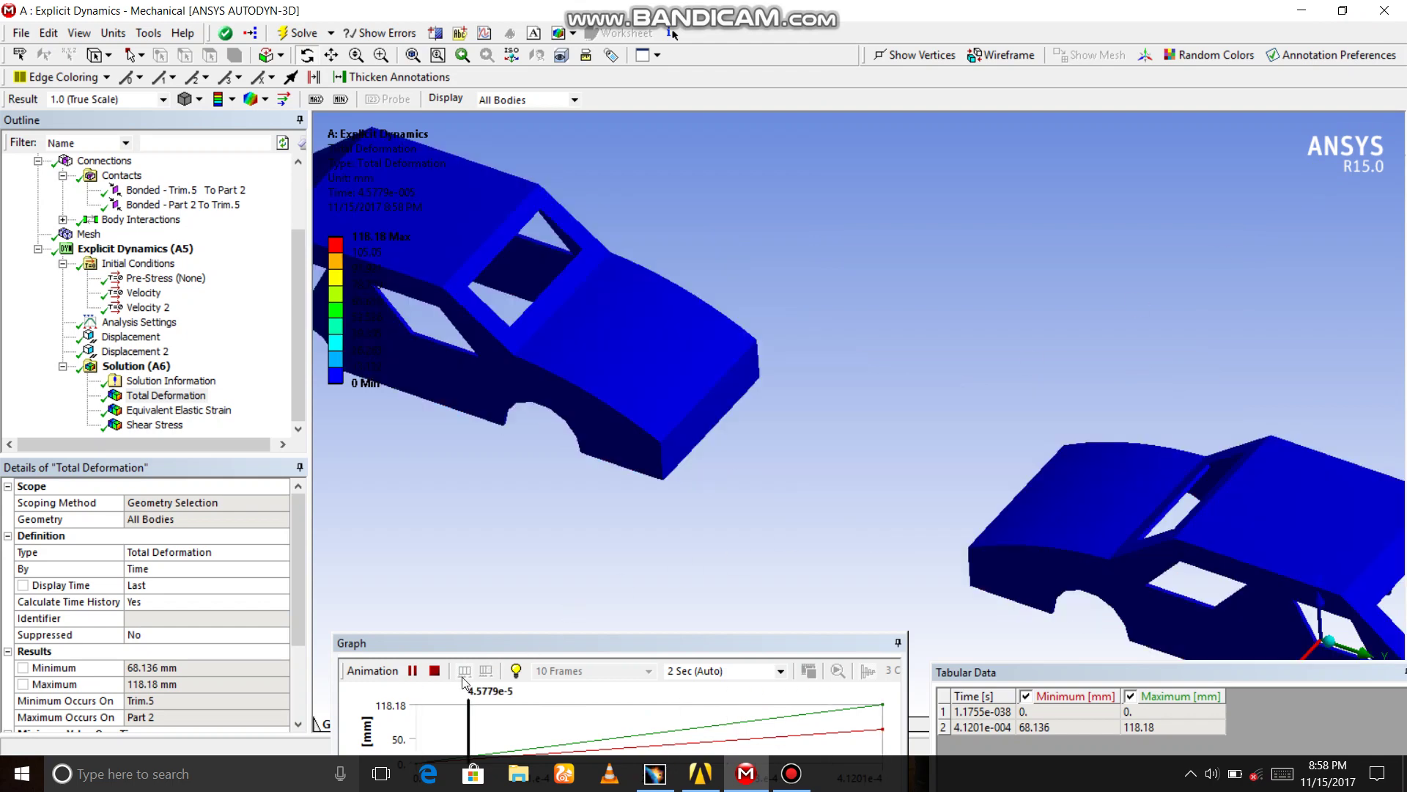
- Stop the deformation animation and add a new Explicit Dynamics system in Workbench
{"action": "left_click", "coordinate": [435, 670]}
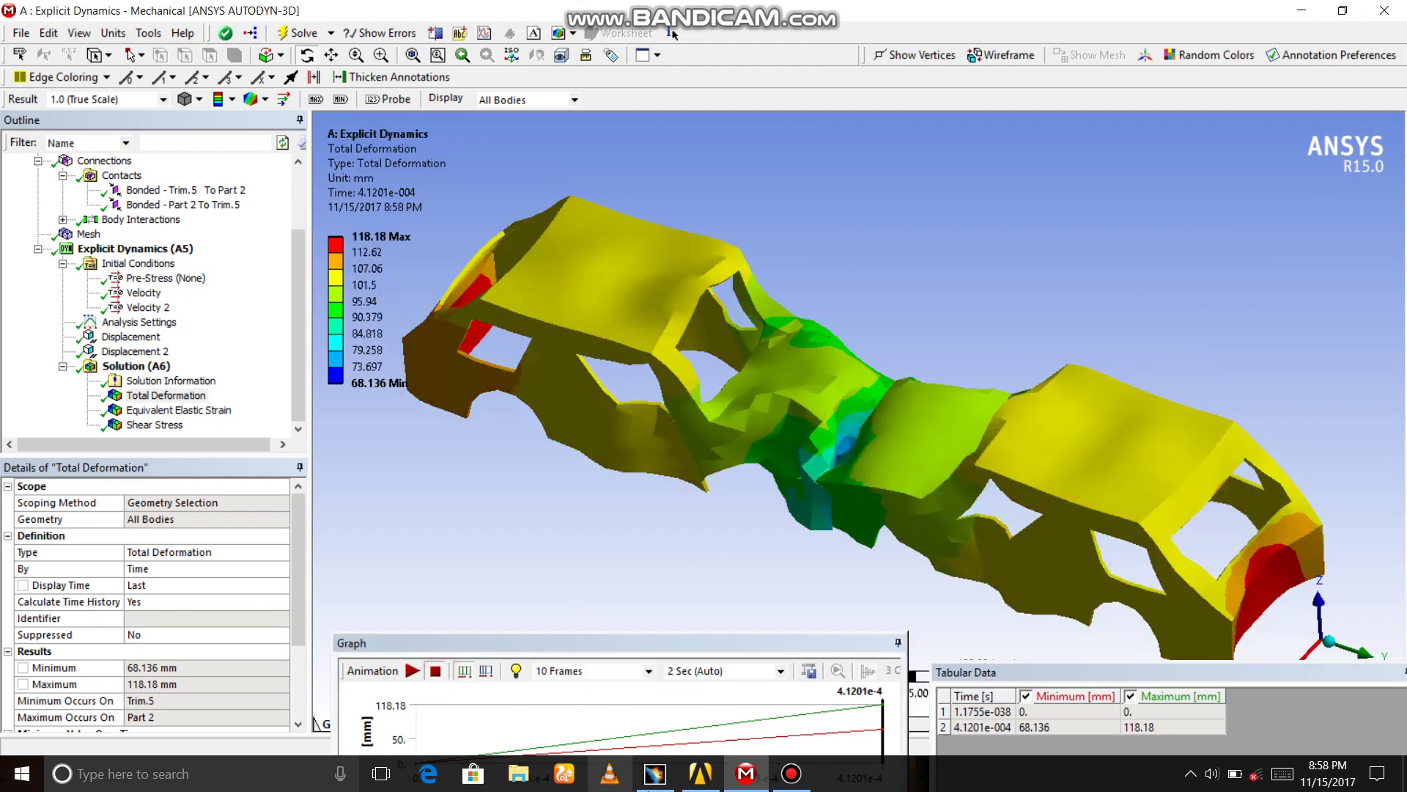
{"action": "left_click", "coordinate": [697, 776]}
{"action": "left_click", "coordinate": [77, 175]}
{"action": "double_click", "coordinate": [77, 173]}
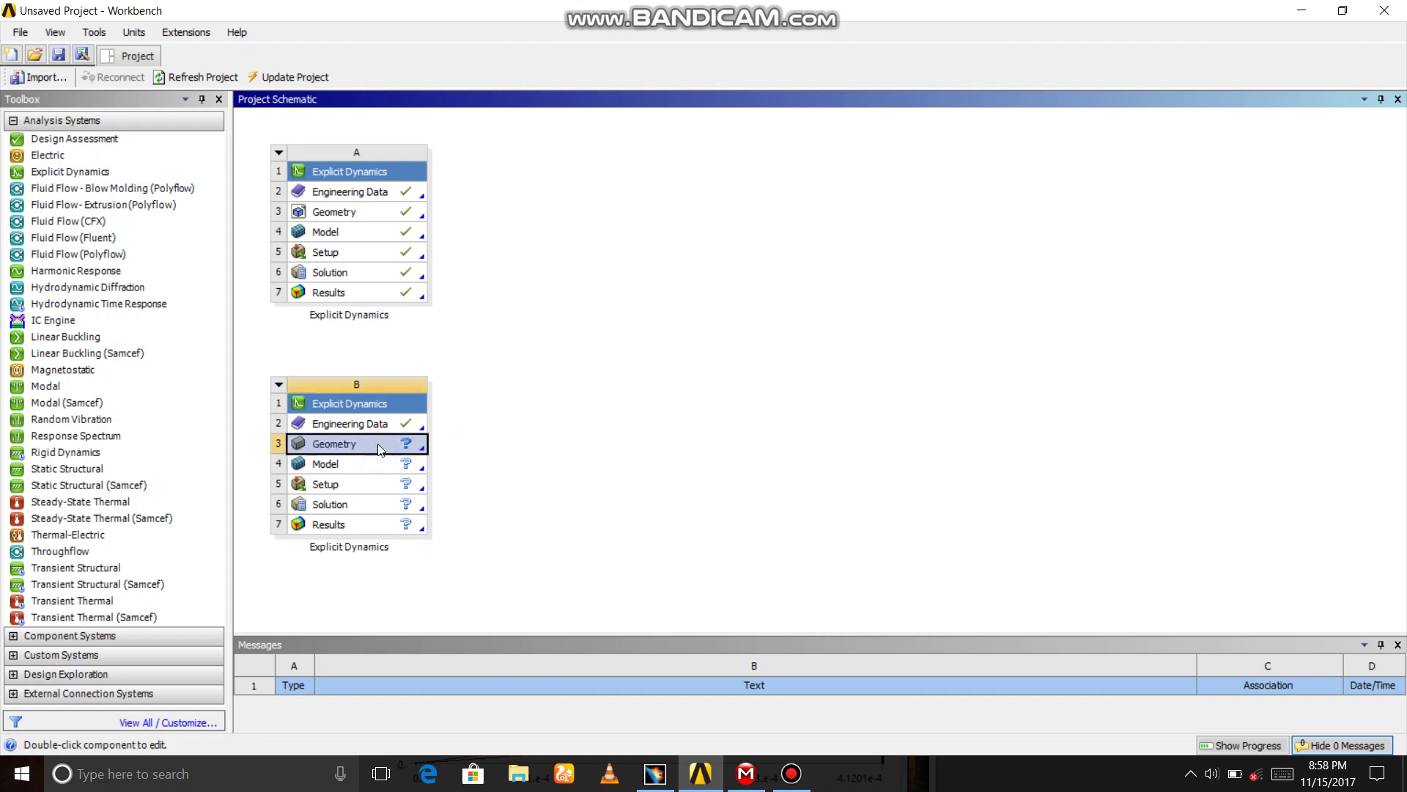
- Import the recent car .igs geometry into system B and open its model in Mechanical
{"action": "right_click", "coordinate": [379, 444]}
{"action": "mouse_move", "coordinate": [447, 476]}
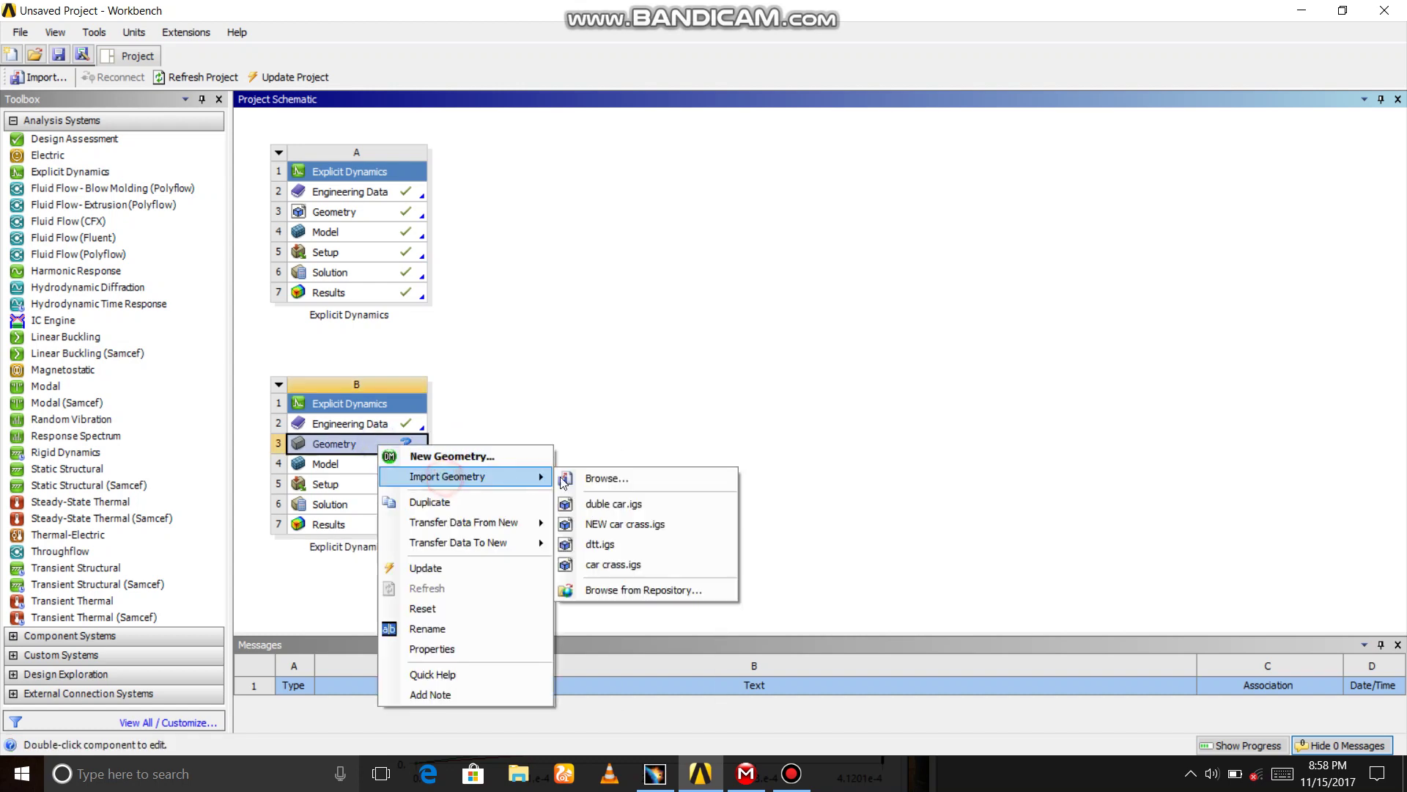
{"action": "left_click", "coordinate": [613, 504]}
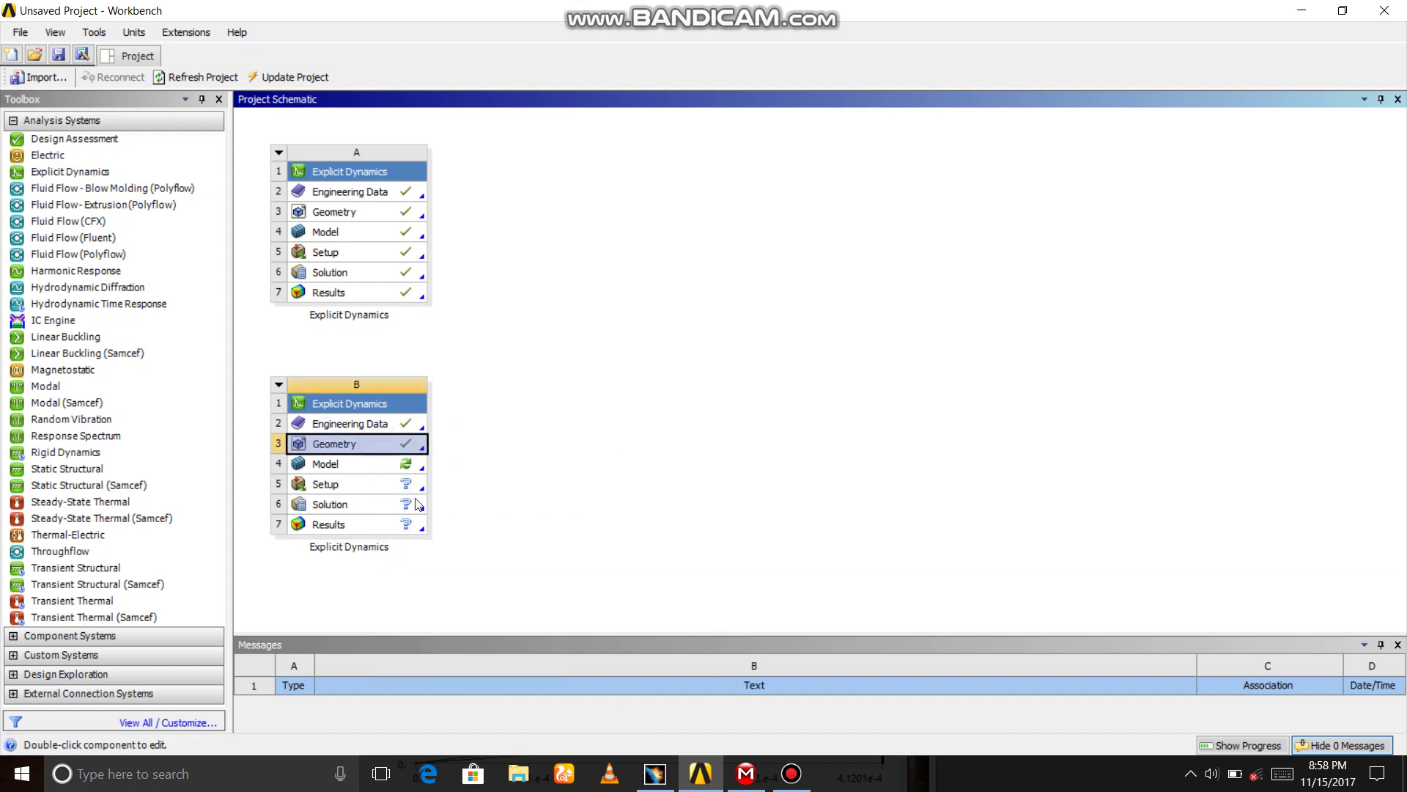
{"action": "double_click", "coordinate": [359, 464]}
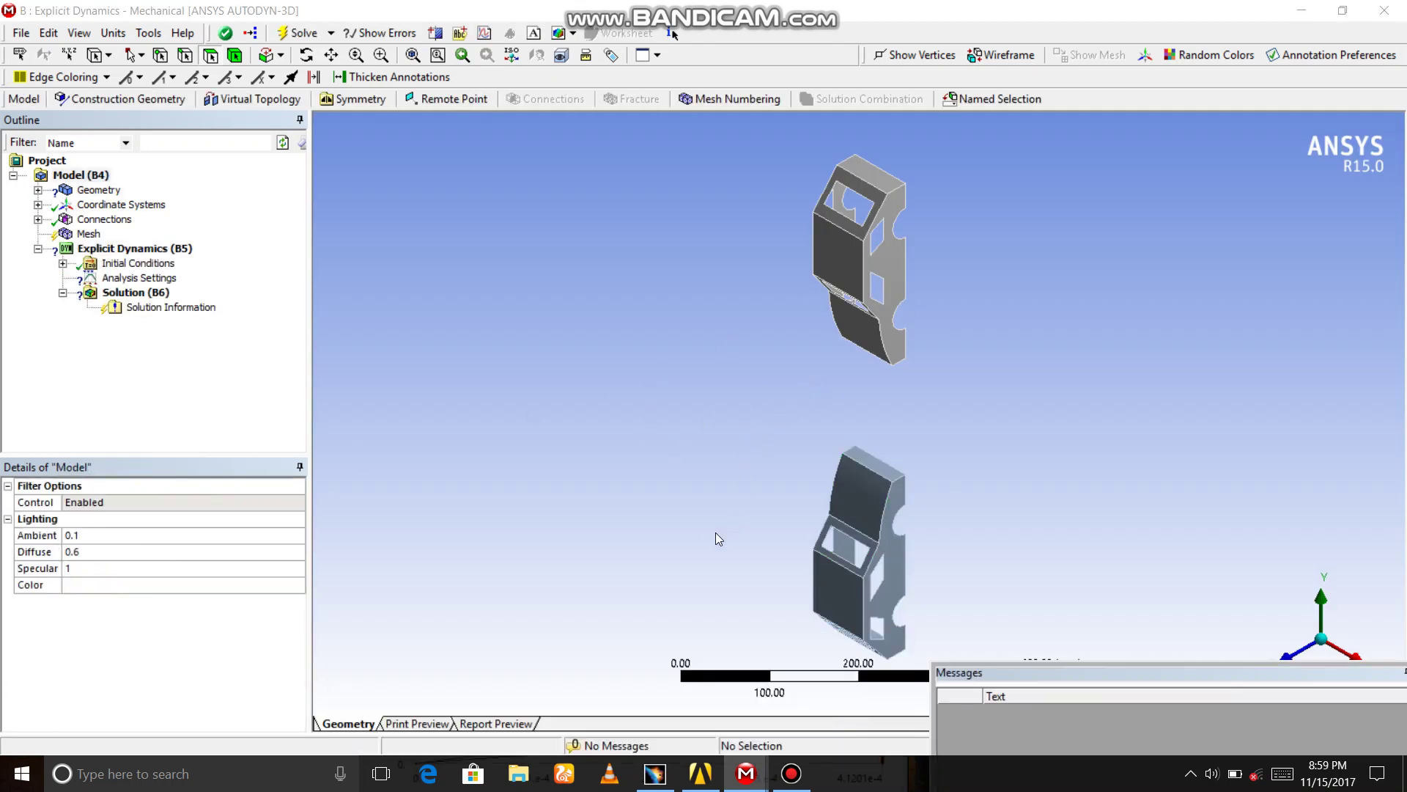
- Assign a 2 mm shell thickness to both car bodies, Trim.5 and Part 2
{"action": "mouse_move", "coordinate": [715, 534]}
{"action": "middle_mouse_down"}
{"action": "mouse_move", "coordinate": [964, 364]}
{"action": "mouse_move", "coordinate": [1078, 440]}
{"action": "mouse_move", "coordinate": [883, 477]}
{"action": "mouse_move", "coordinate": [843, 429]}
{"action": "mouse_move", "coordinate": [857, 412]}
{"action": "mouse_move", "coordinate": [835, 481]}
{"action": "mouse_move", "coordinate": [638, 446]}
{"action": "middle_mouse_up"}
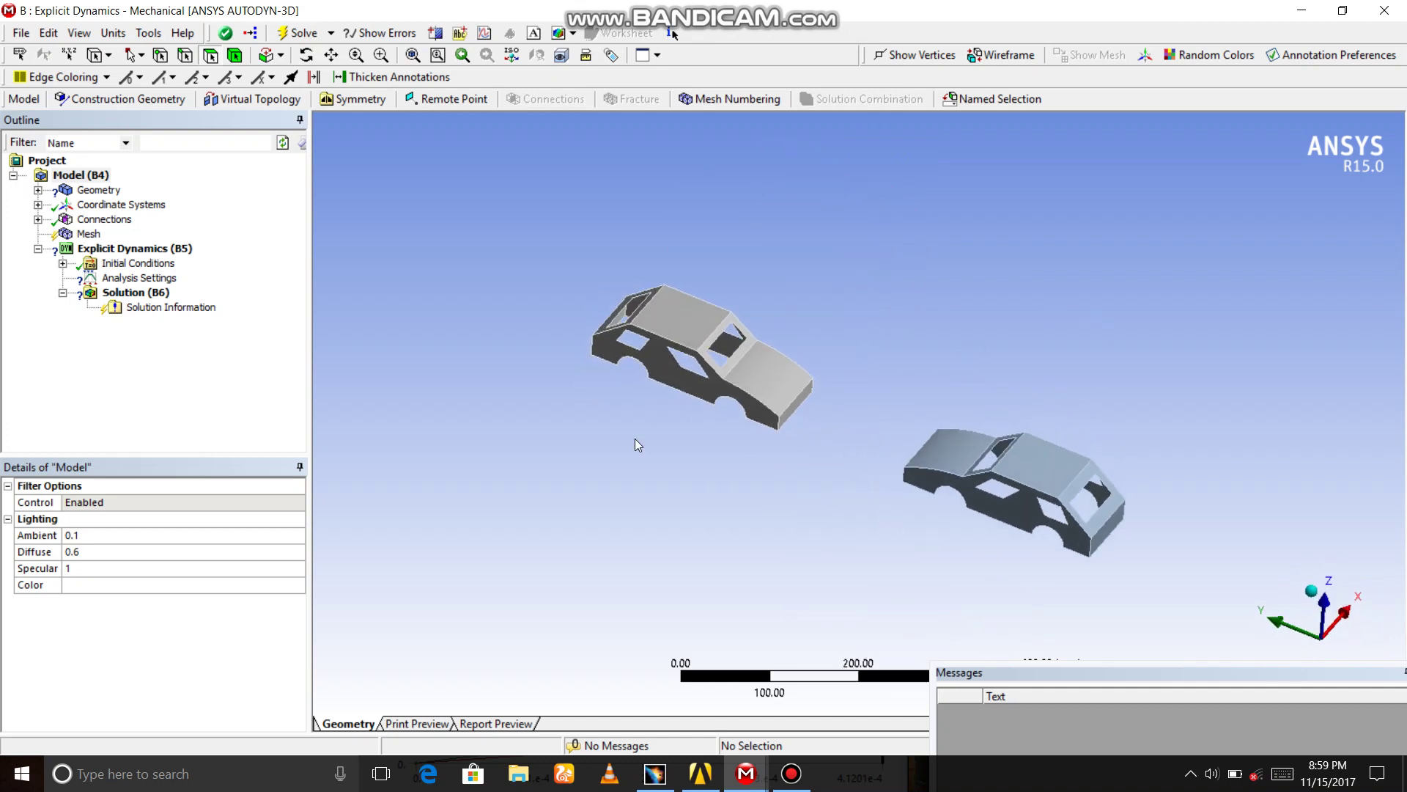
{"action": "left_click", "coordinate": [38, 189]}
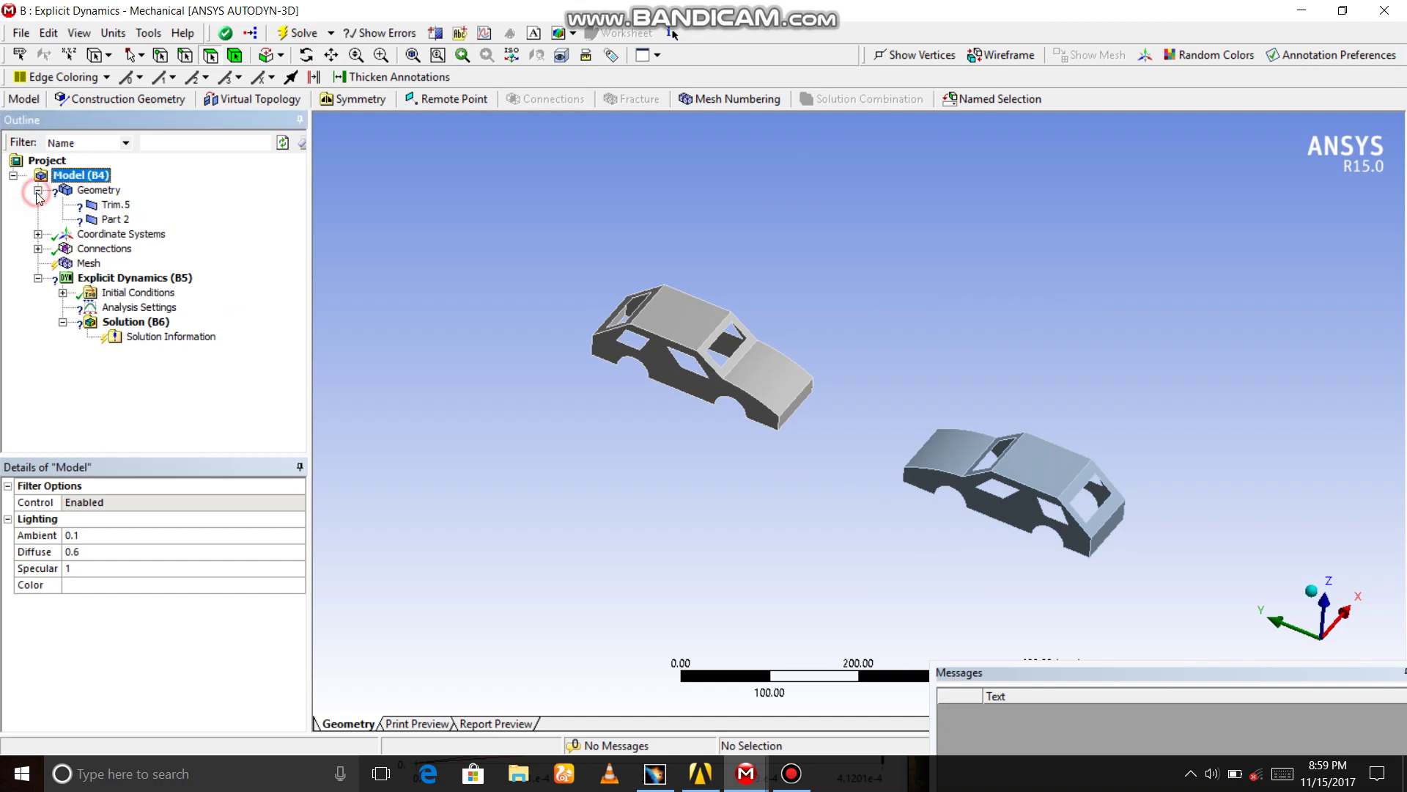
{"action": "left_click", "coordinate": [115, 204]}
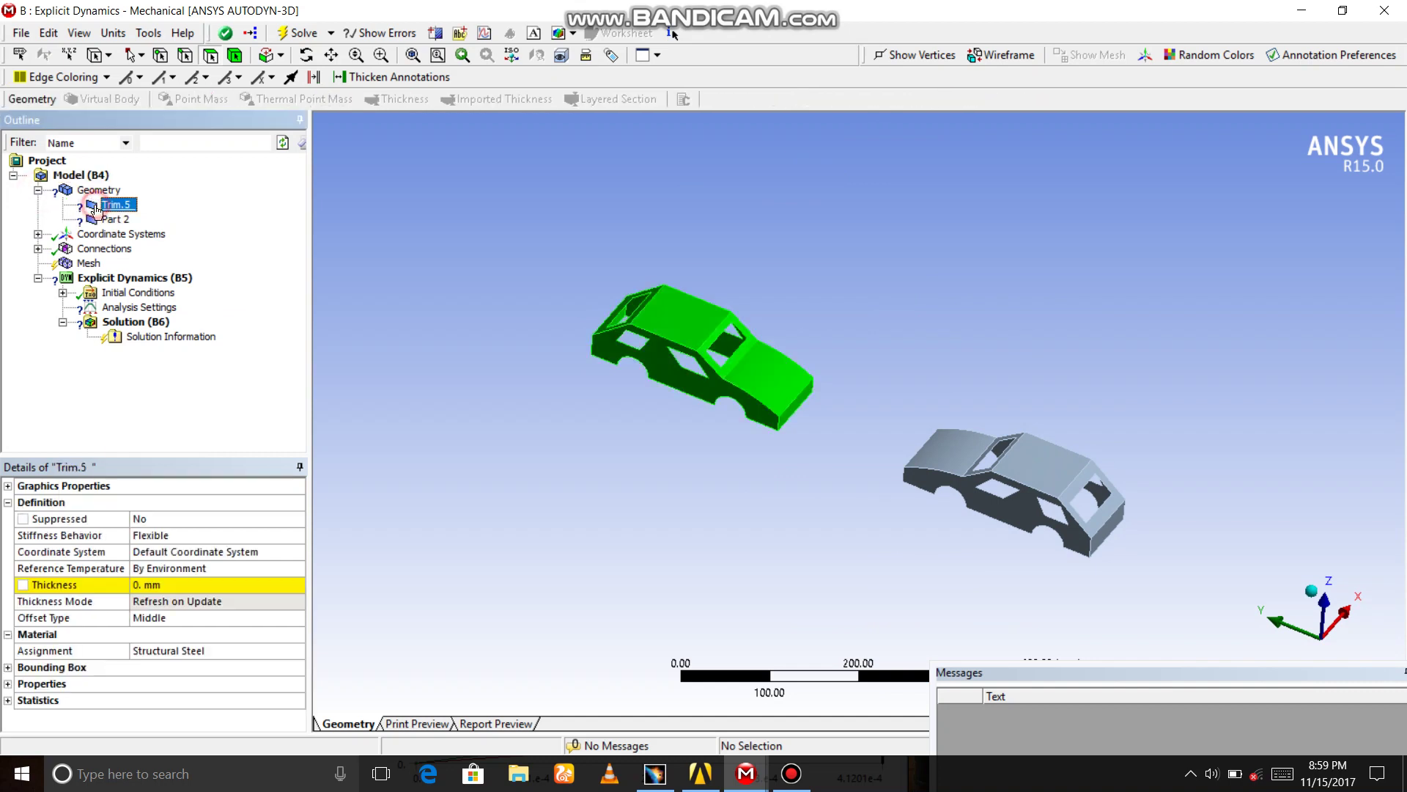
{"action": "left_click", "coordinate": [162, 586]}
{"action": "key", "text": "Return"}
{"action": "left_click", "coordinate": [115, 219]}
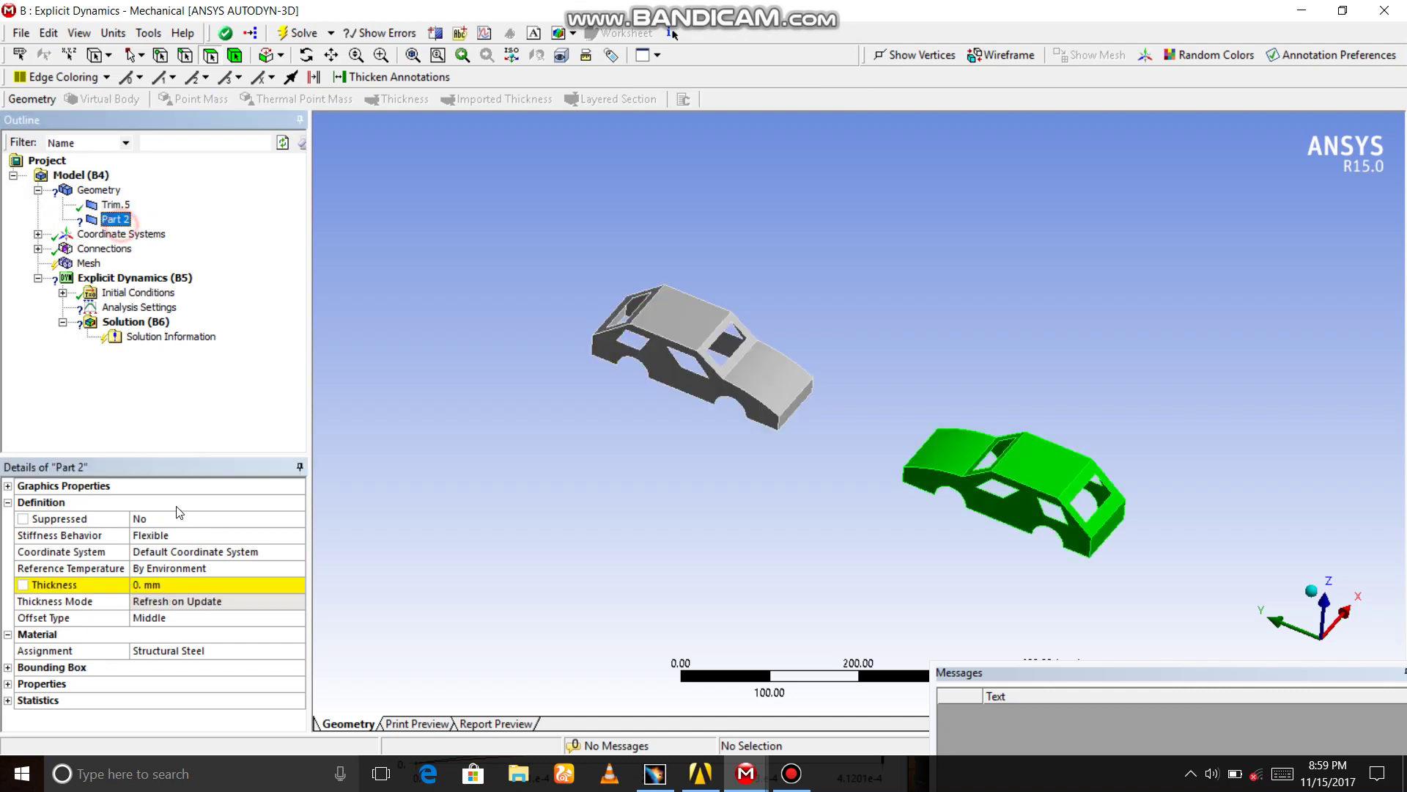
{"action": "left_click", "coordinate": [181, 584]}
{"action": "type", "text": "2."}
{"action": "key", "text": "Return"}
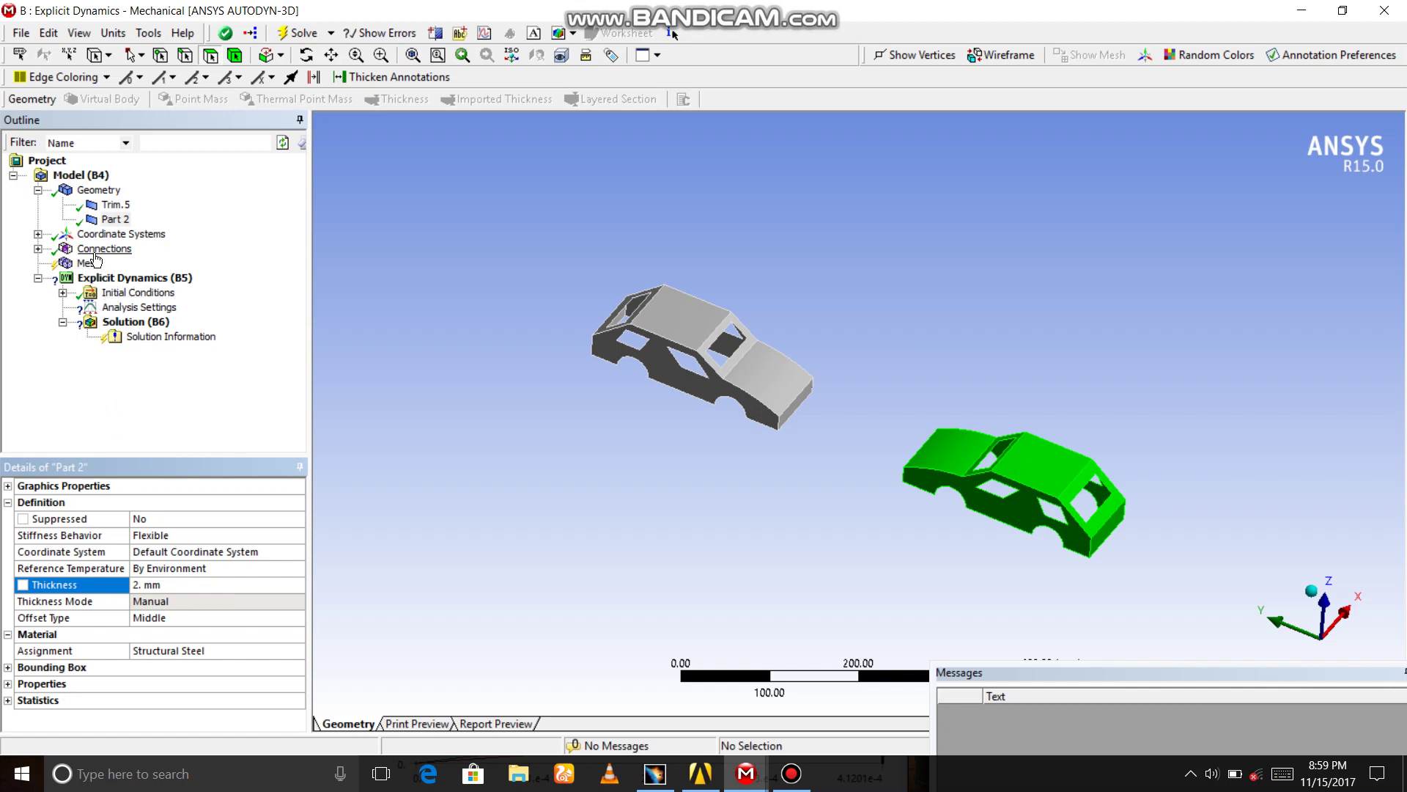
- Insert two manual contact regions under Connections
{"action": "right_click", "coordinate": [104, 248]}
{"action": "mouse_move", "coordinate": [132, 265]}
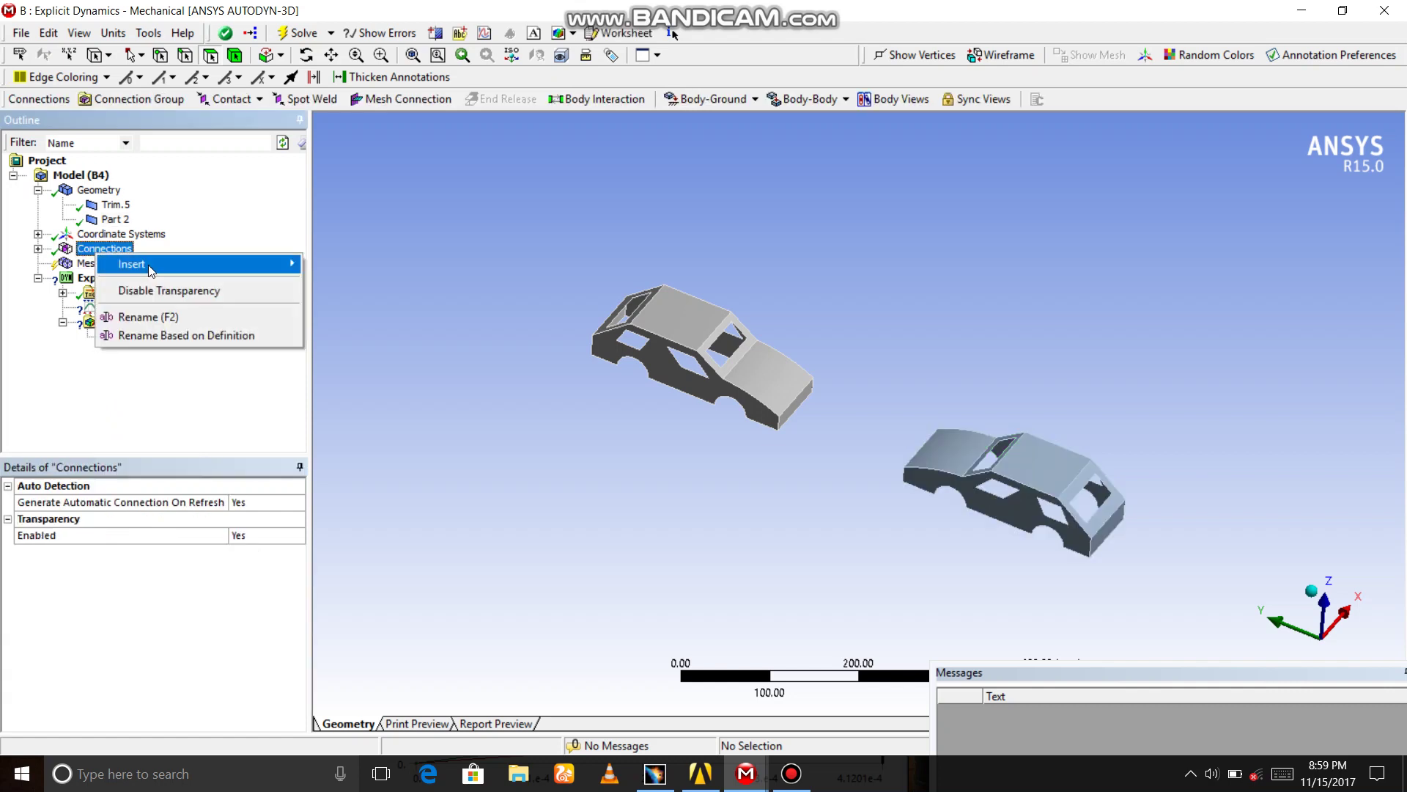
{"action": "left_click", "coordinate": [385, 285]}
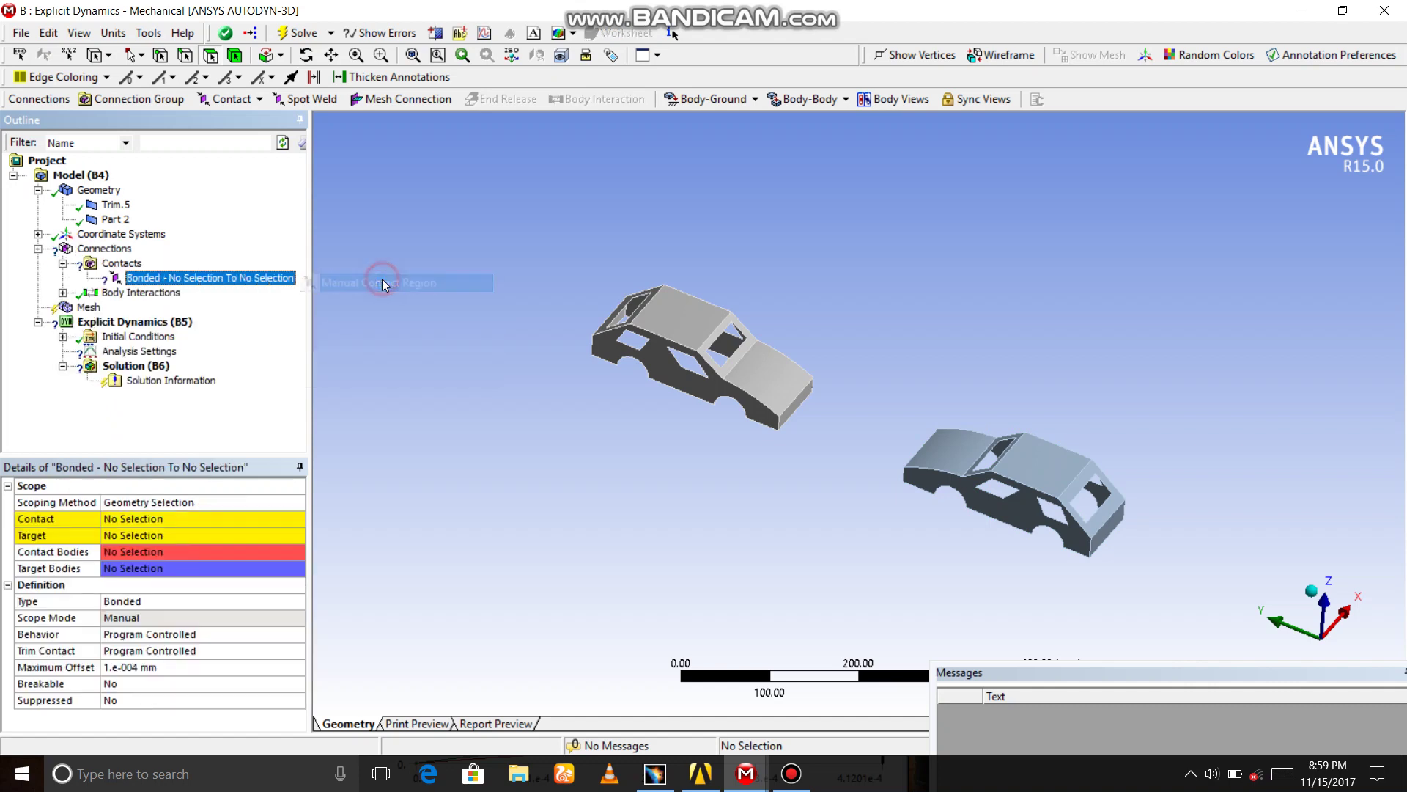
{"action": "right_click", "coordinate": [103, 248]}
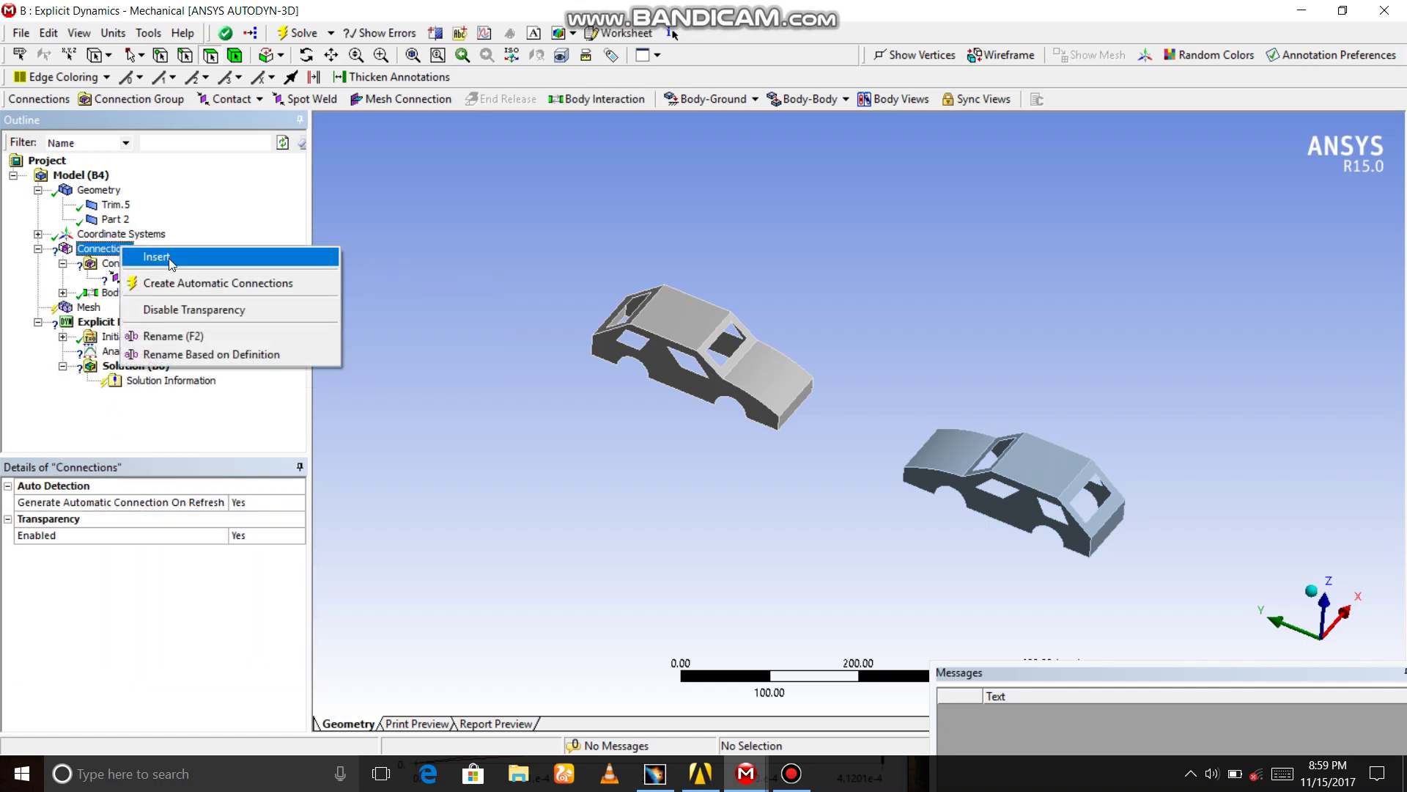
{"action": "mouse_move", "coordinate": [156, 256]}
{"action": "left_click", "coordinate": [424, 277]}
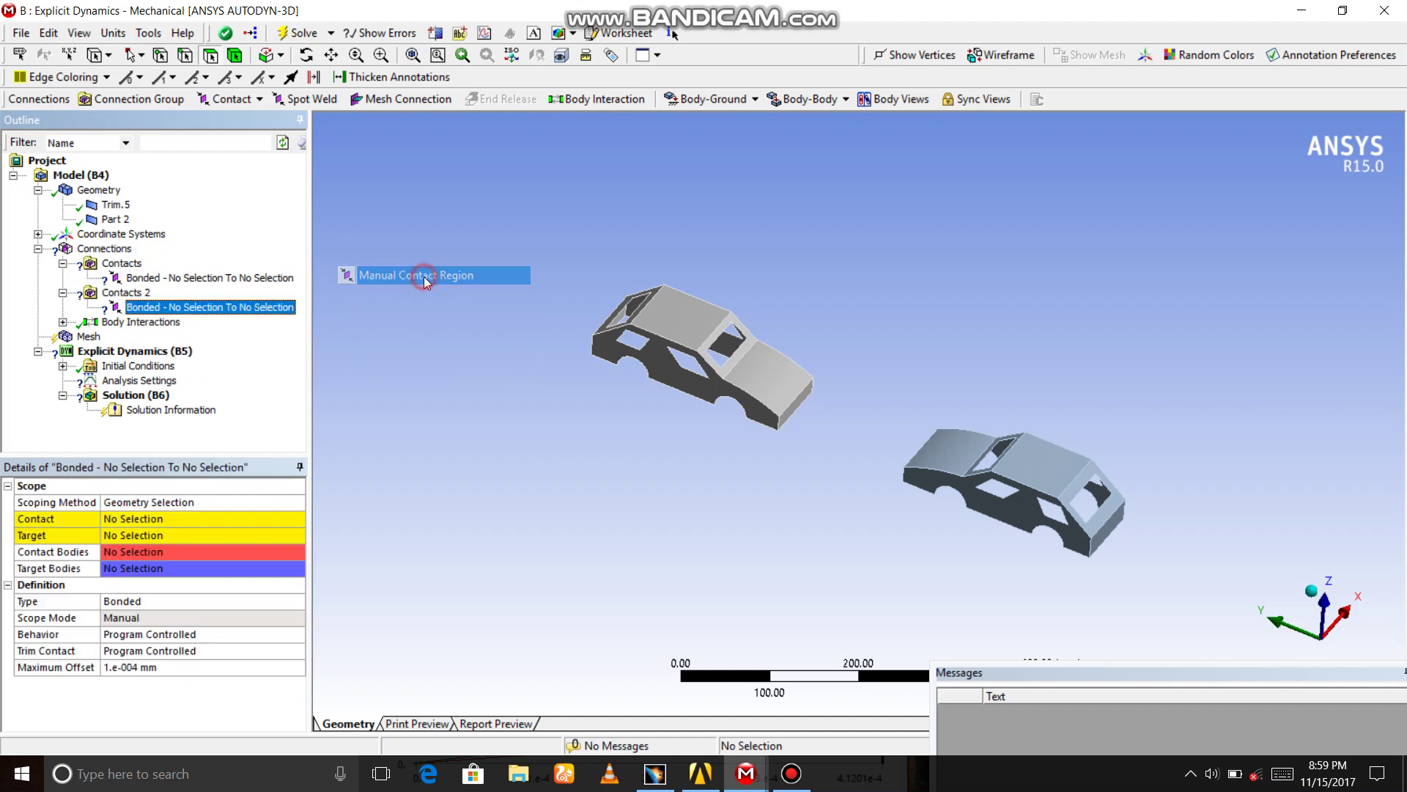
- Scope the first bonded contact from the right car's front face to the left car's rear face
{"action": "left_click", "coordinate": [209, 277]}
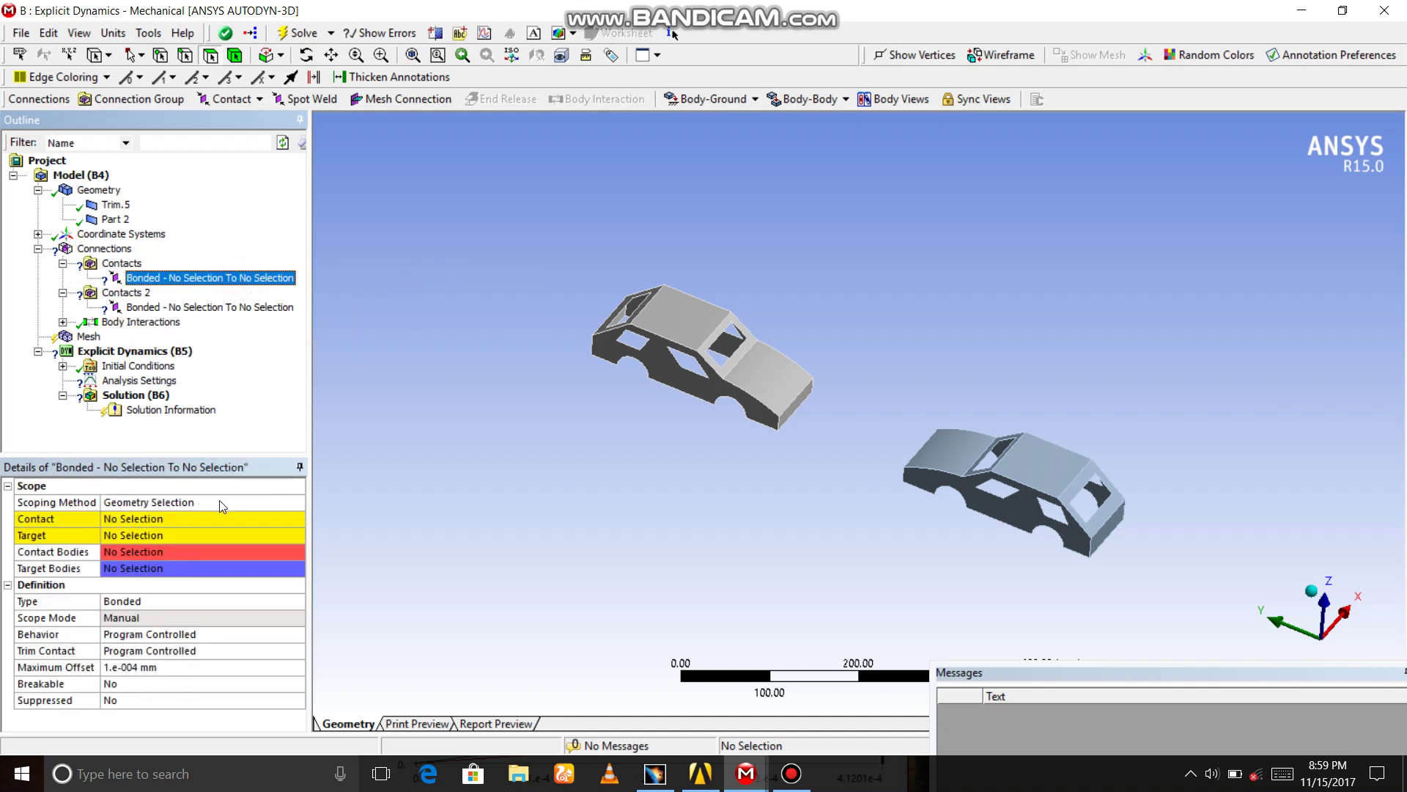
{"action": "left_click", "coordinate": [163, 519]}
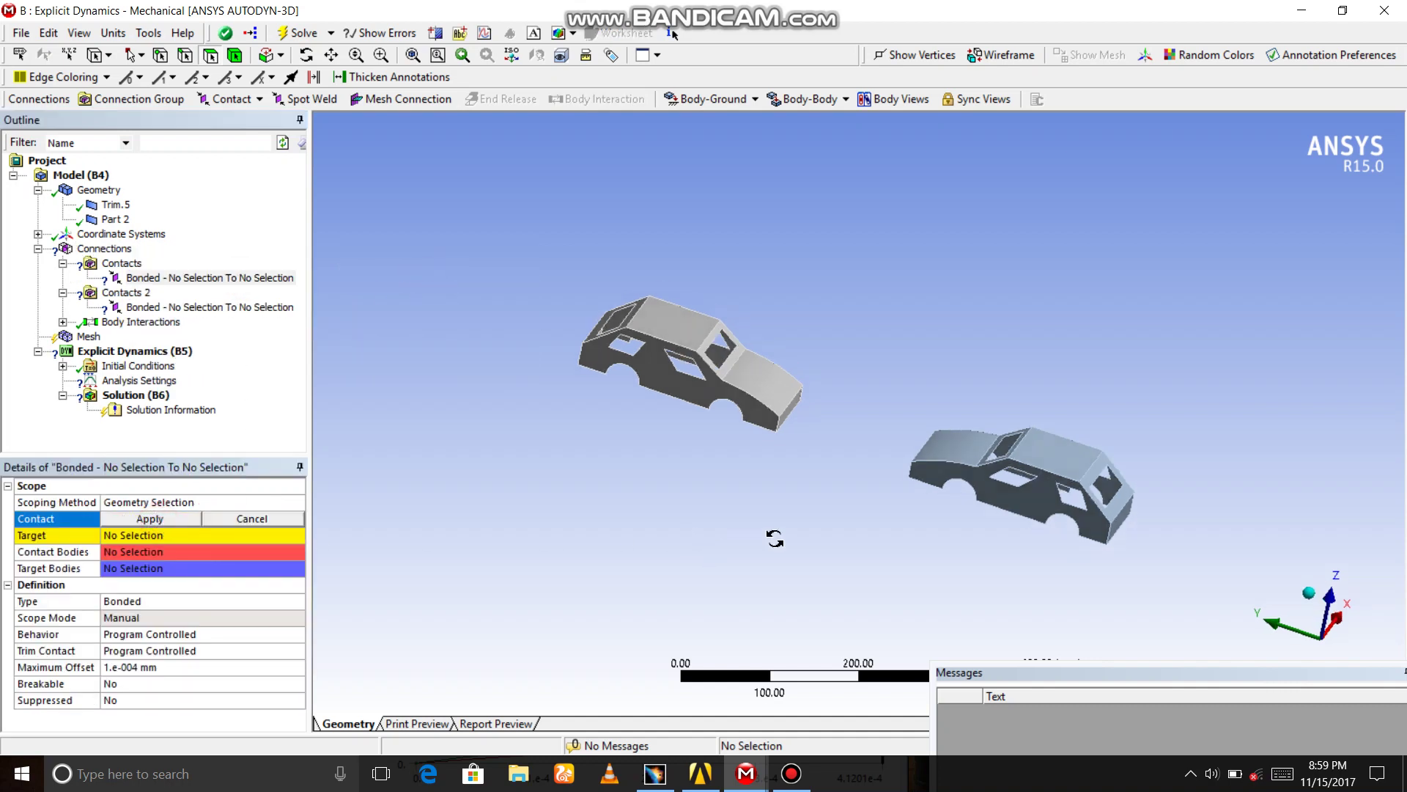
{"action": "middle_click_drag", "start_coordinate": [693, 544], "coordinate": [897, 491]}
{"action": "left_click", "coordinate": [911, 451]}
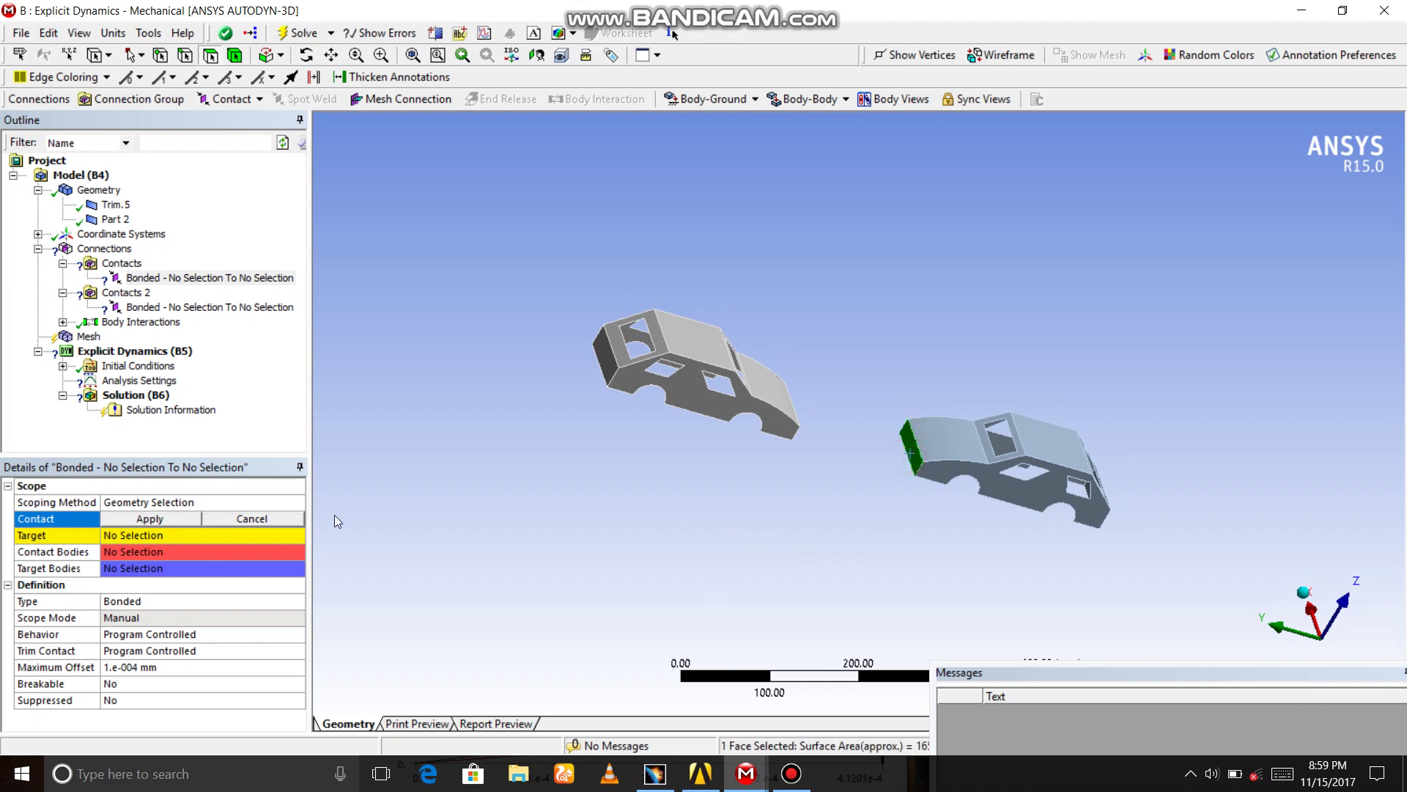
{"action": "left_click", "coordinate": [184, 521]}
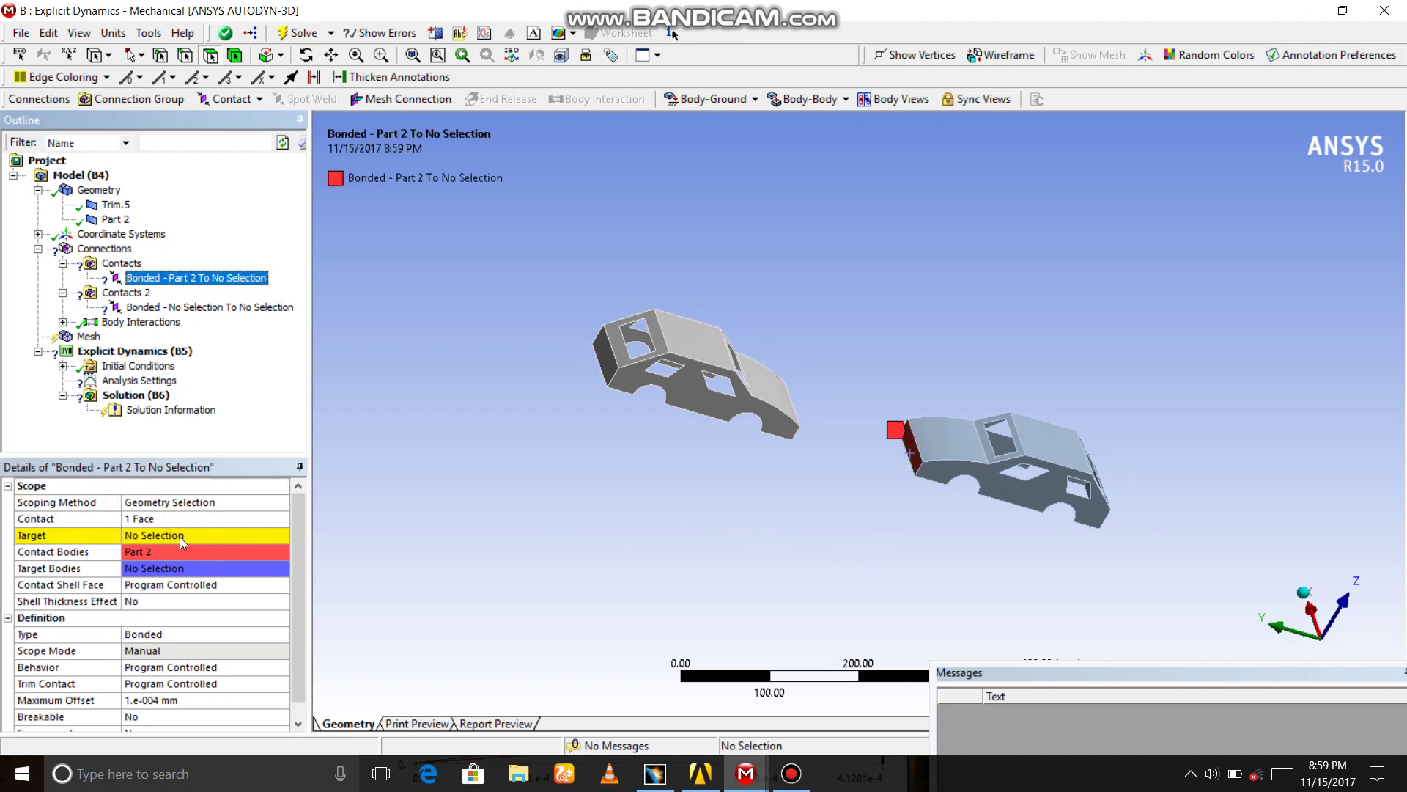
{"action": "left_click", "coordinate": [181, 535]}
{"action": "middle_click_drag", "start_coordinate": [759, 577], "coordinate": [637, 527]}
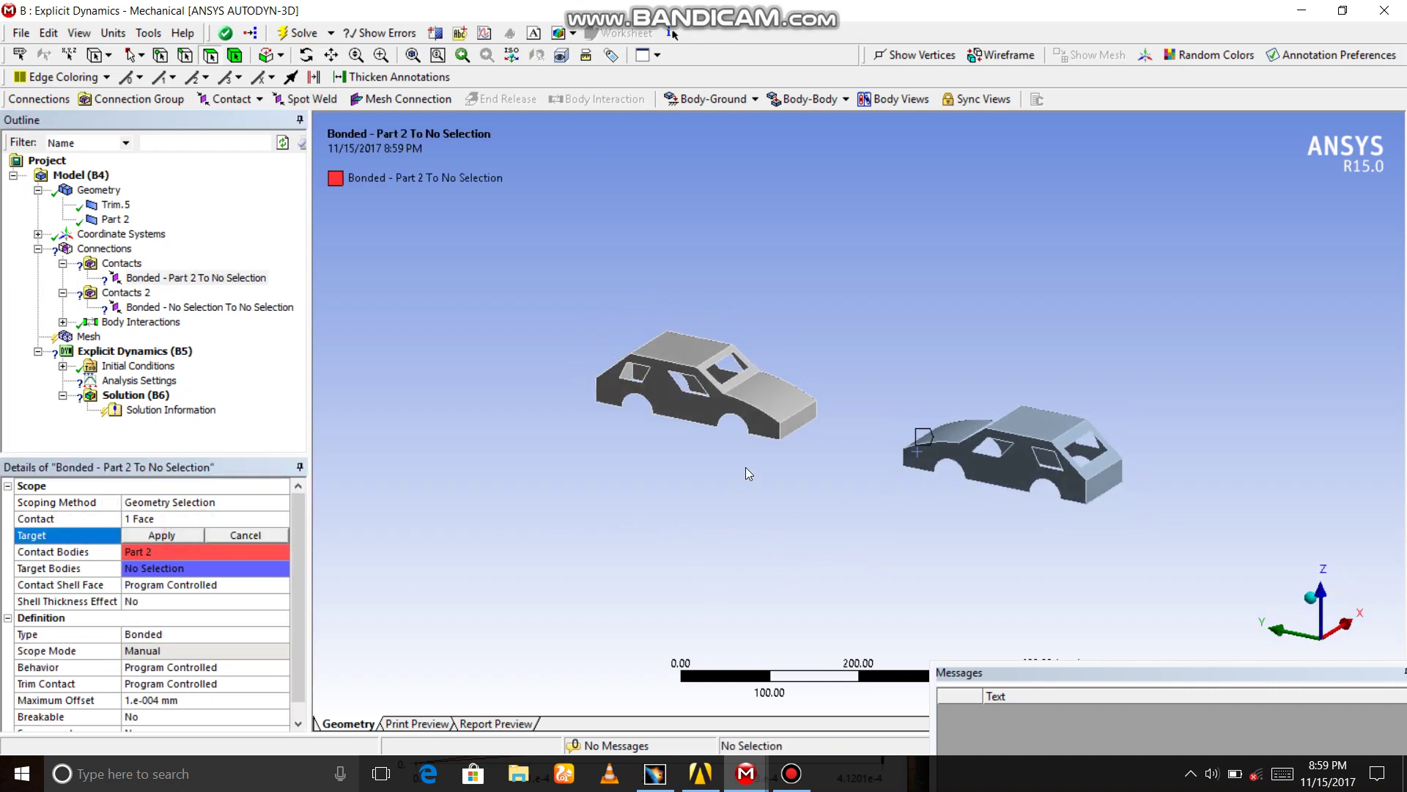
{"action": "left_click", "coordinate": [802, 429]}
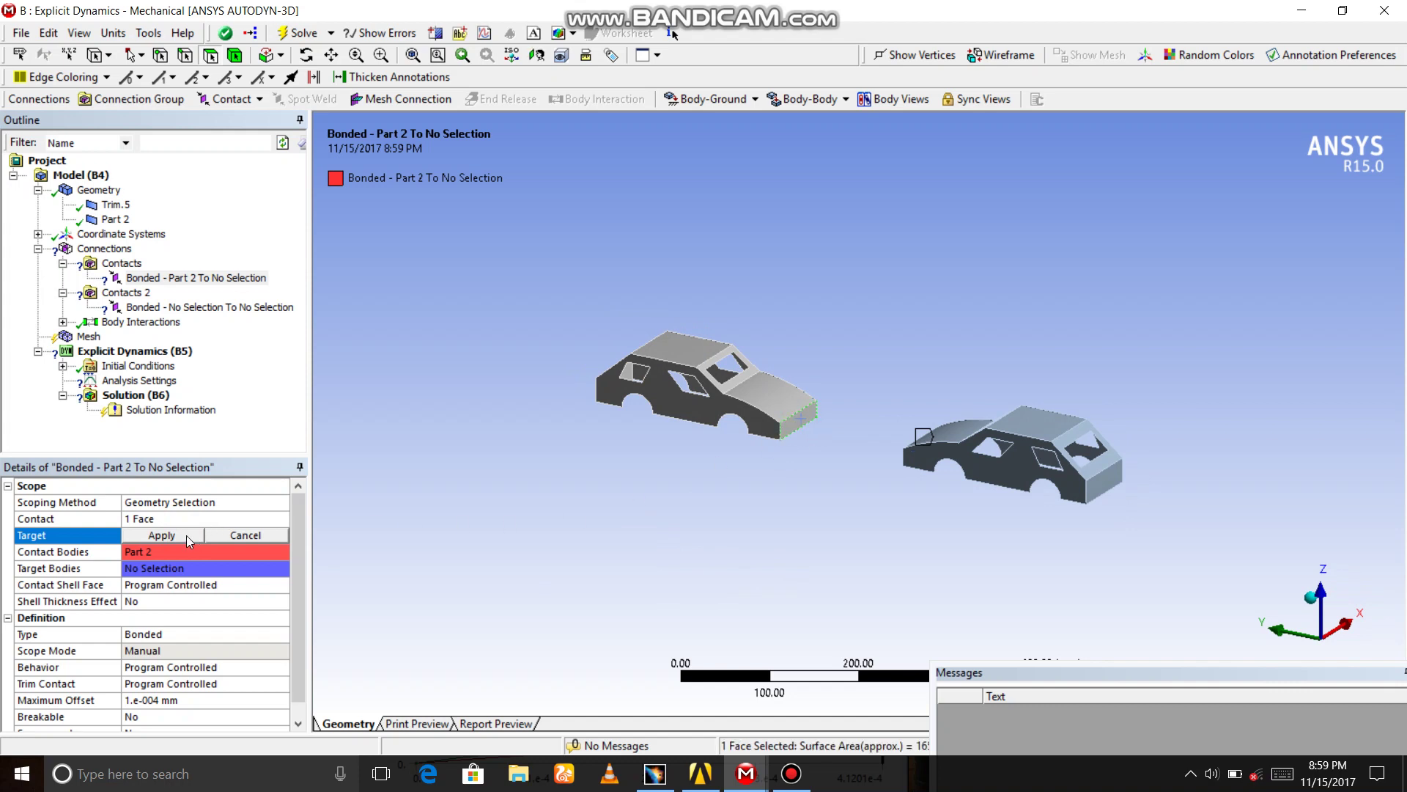
{"action": "left_click", "coordinate": [161, 536]}
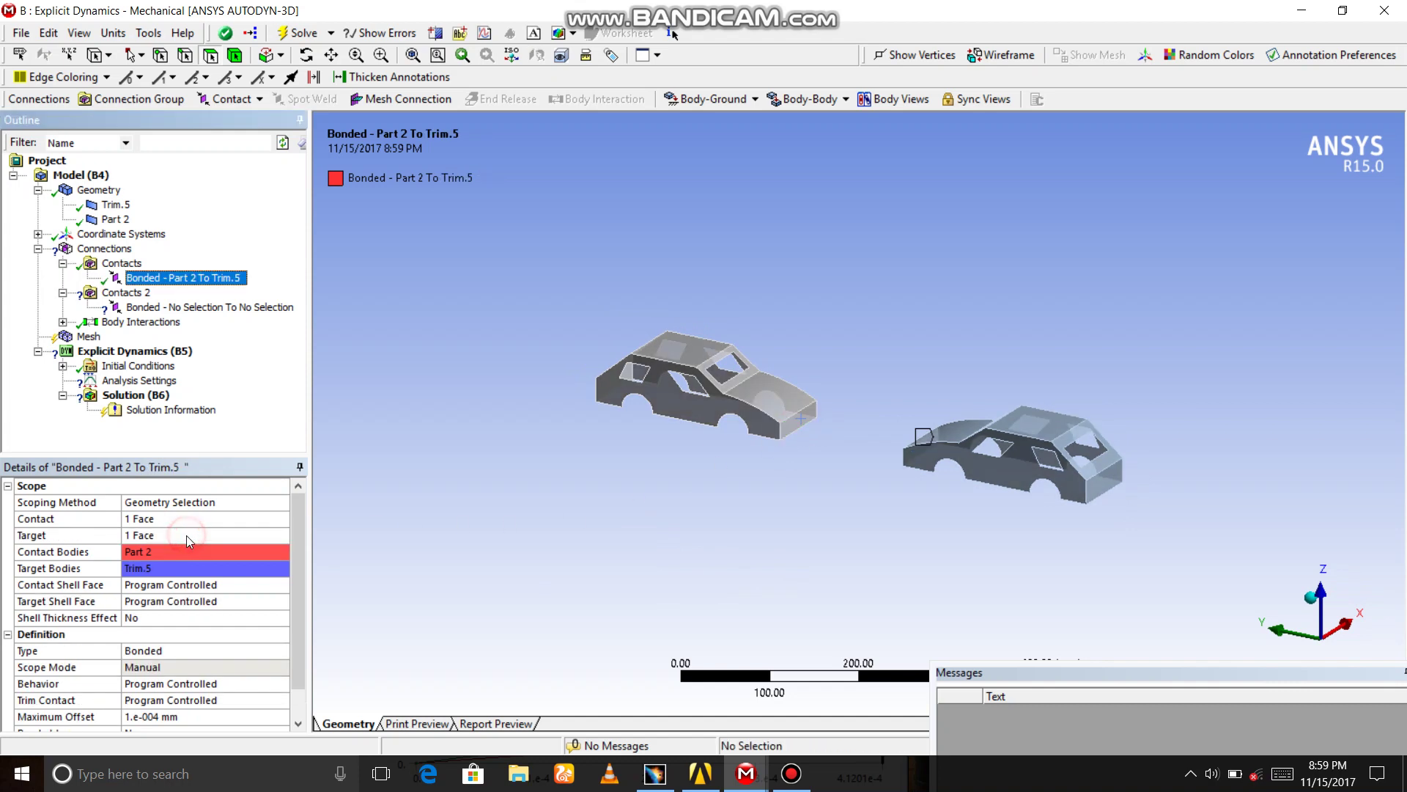
- Scope the second bonded contact from Trim.5's rear face to the right car body's face
{"action": "left_click", "coordinate": [211, 307]}
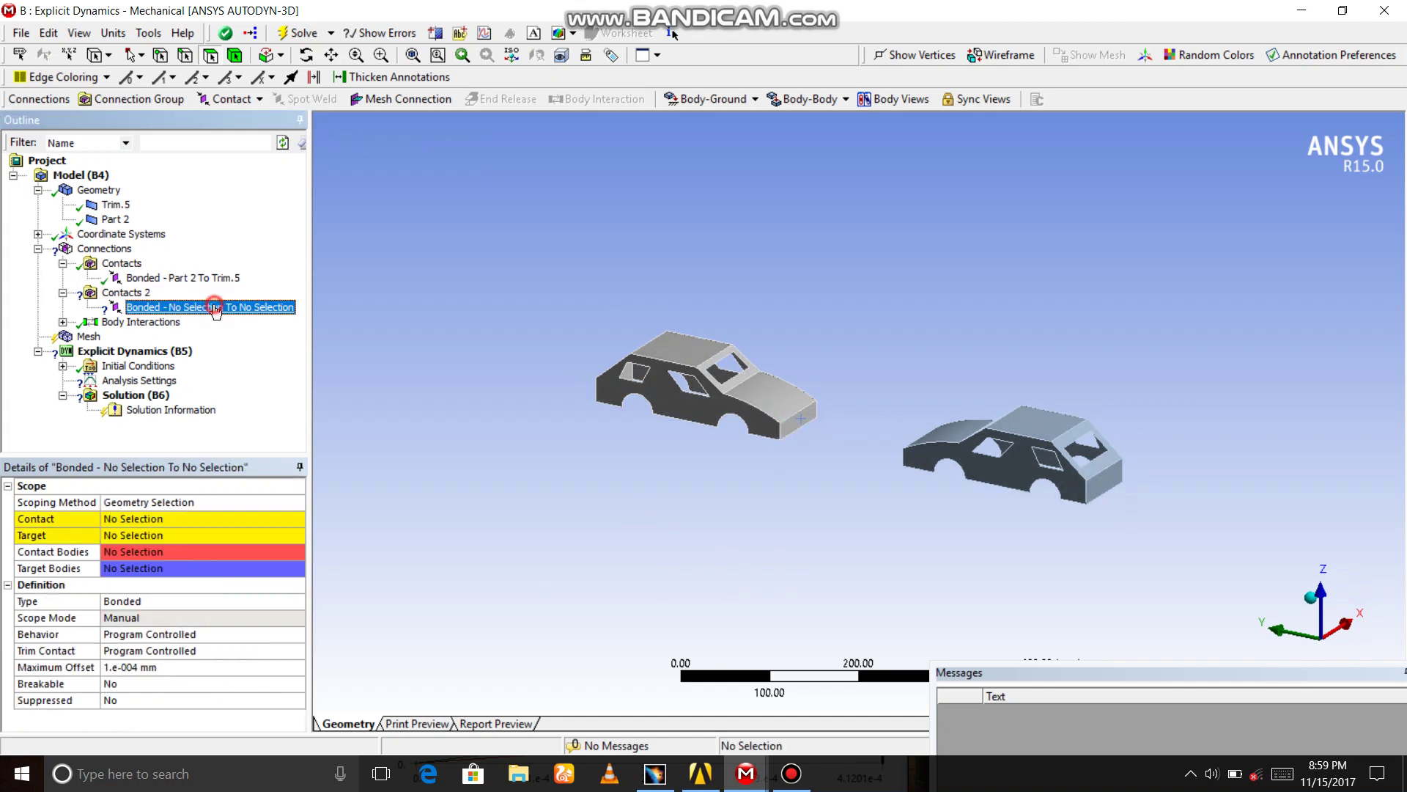
{"action": "left_click", "coordinate": [224, 520]}
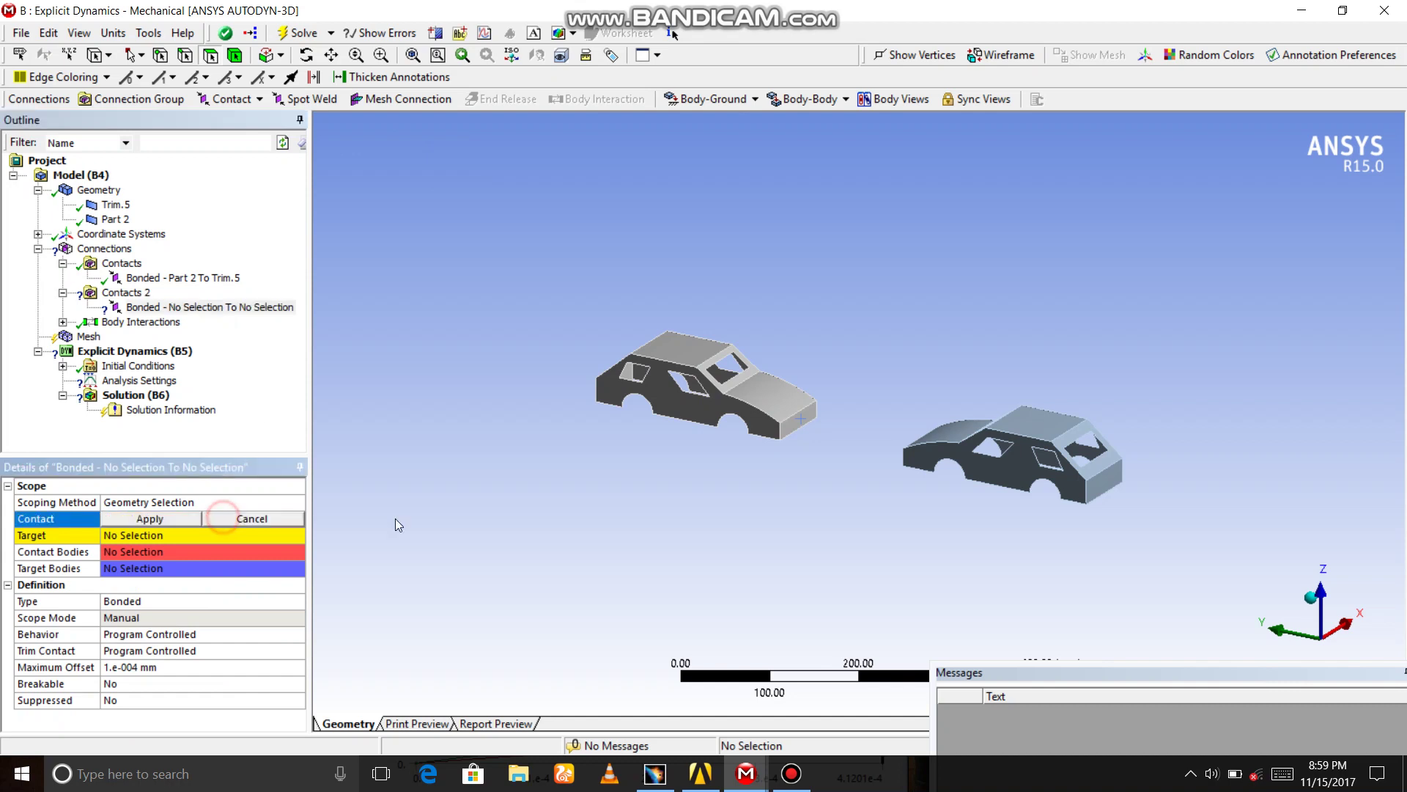
{"action": "left_click", "coordinate": [797, 428]}
{"action": "left_click", "coordinate": [181, 519]}
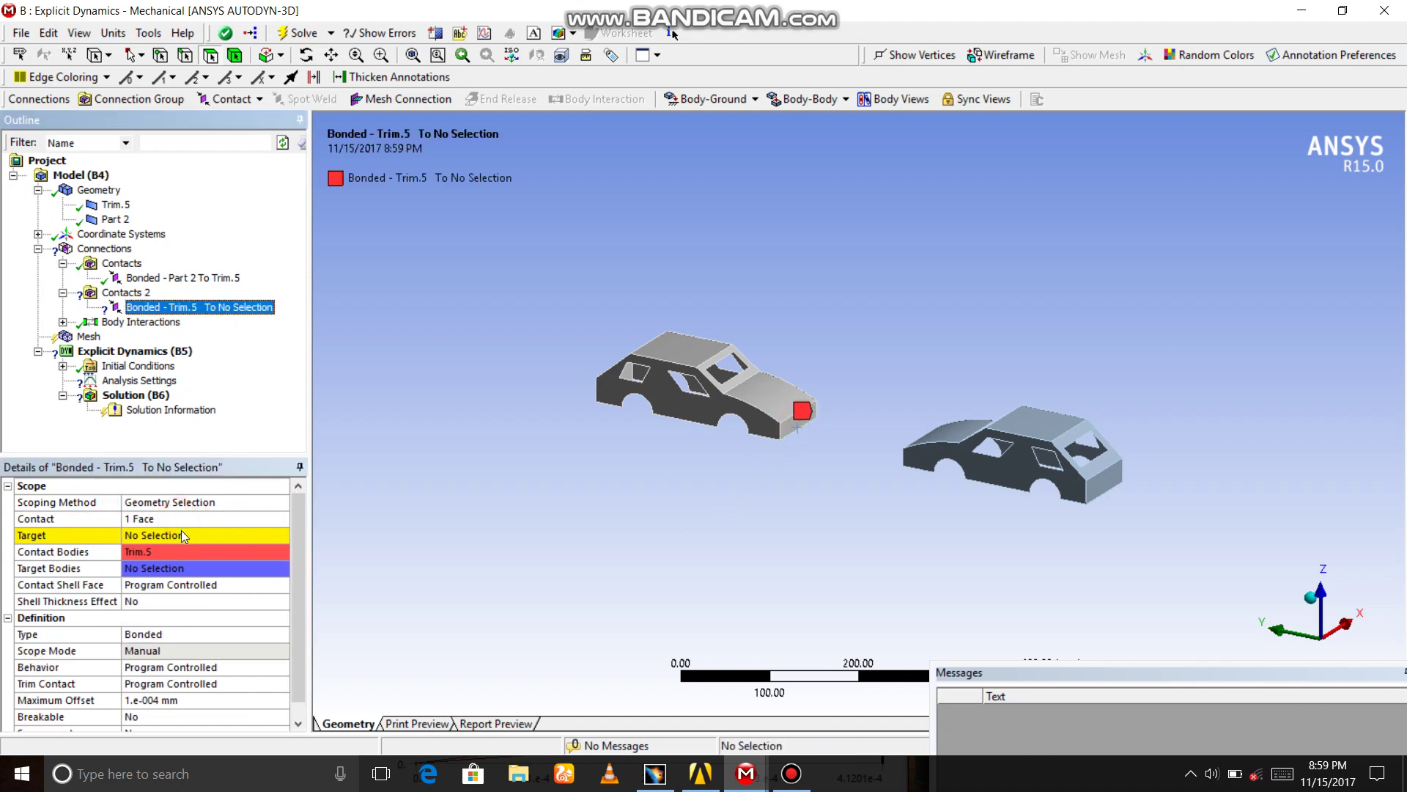
{"action": "left_click", "coordinate": [185, 535]}
{"action": "middle_click_drag", "start_coordinate": [517, 479], "coordinate": [860, 511]}
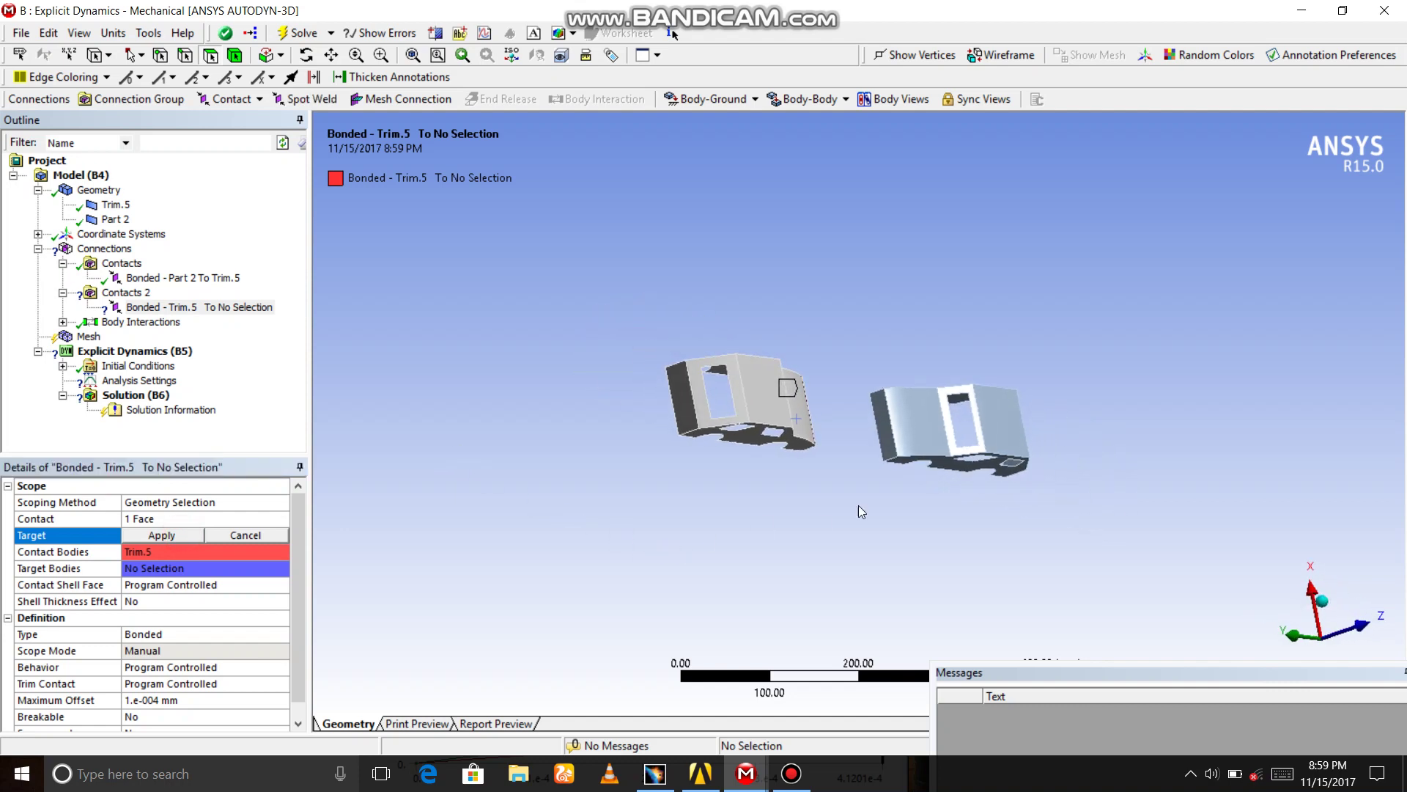
{"action": "left_click", "coordinate": [891, 449]}
{"action": "left_click", "coordinate": [162, 534]}
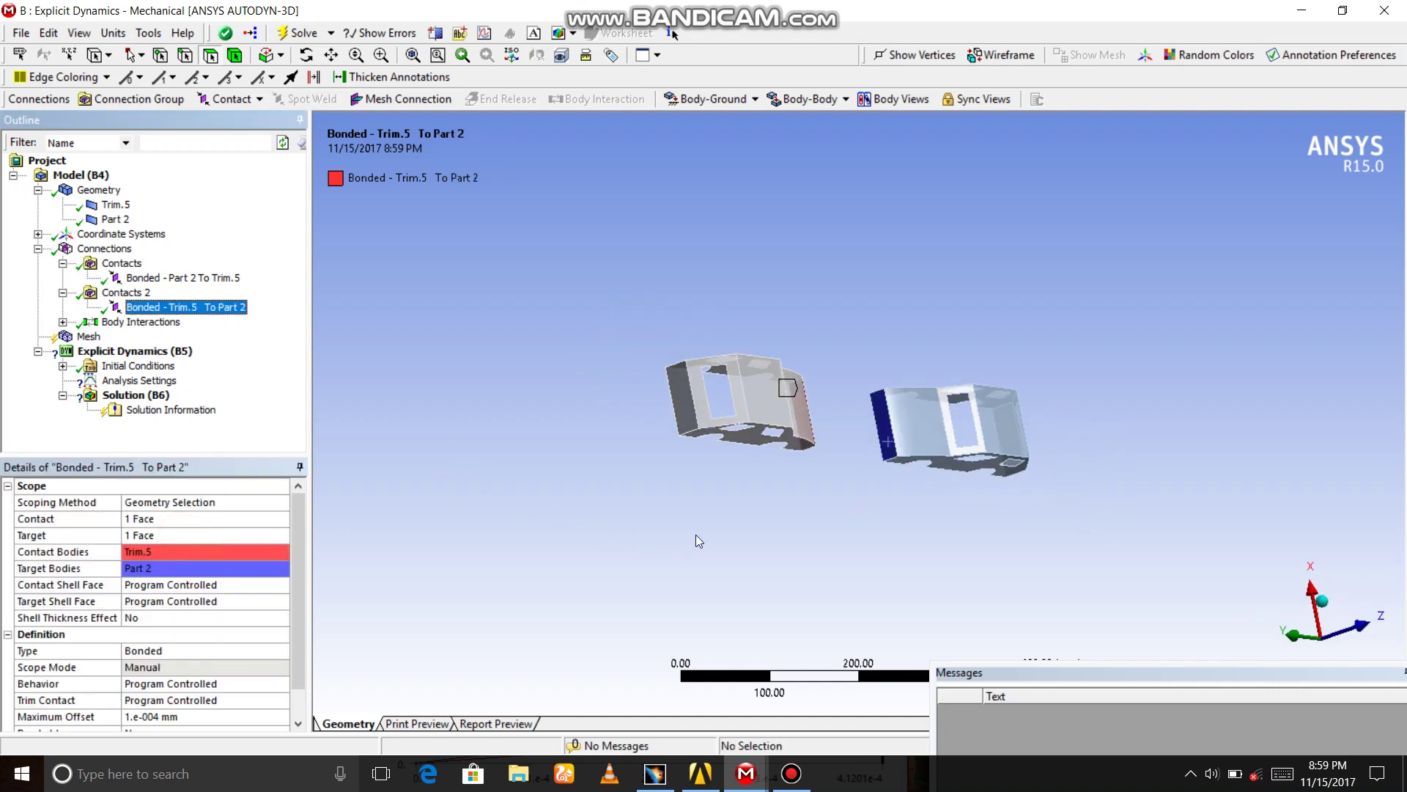
{"action": "middle_click_drag", "start_coordinate": [708, 534], "coordinate": [563, 414]}
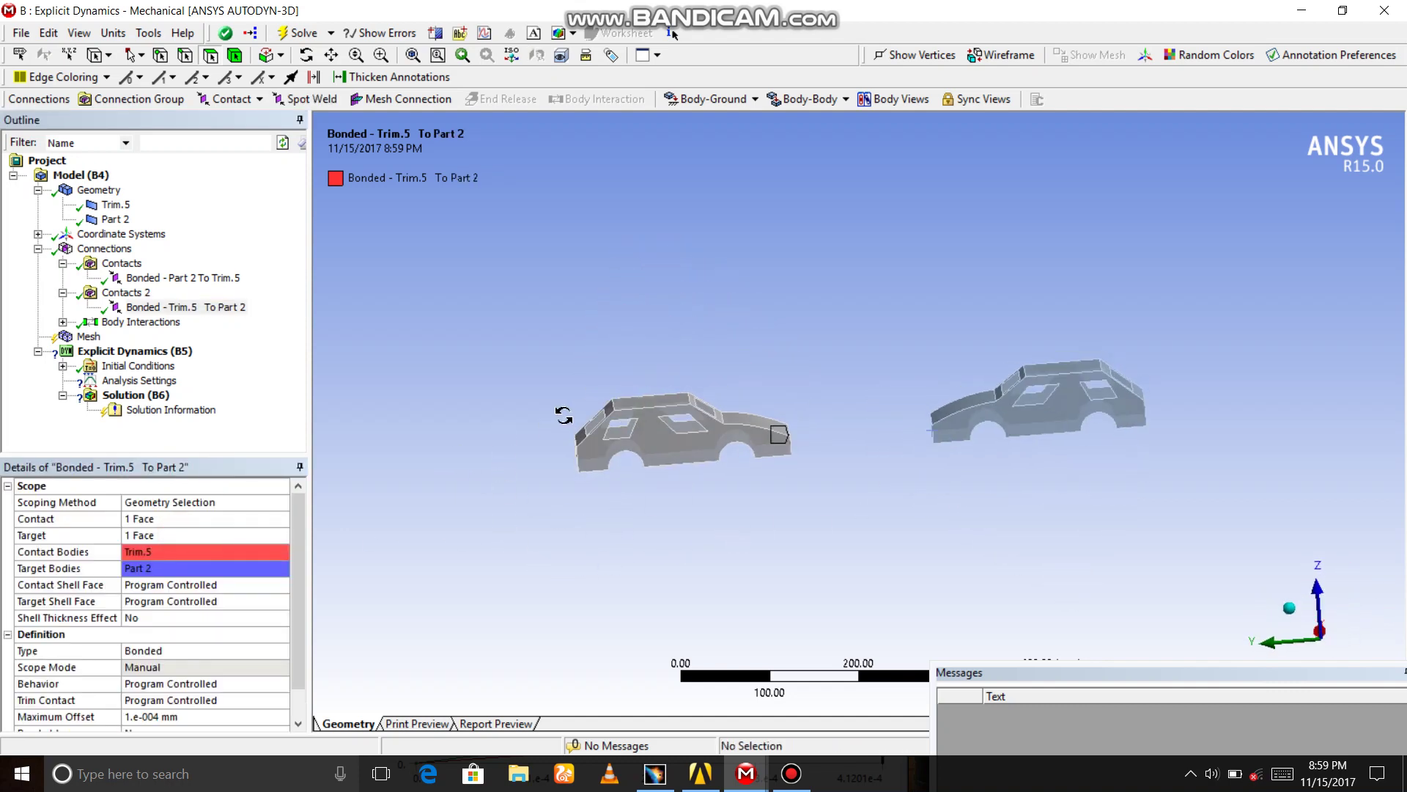
- Generate the mesh on both car bodies and inspect it from several angles
{"action": "left_click", "coordinate": [88, 335]}
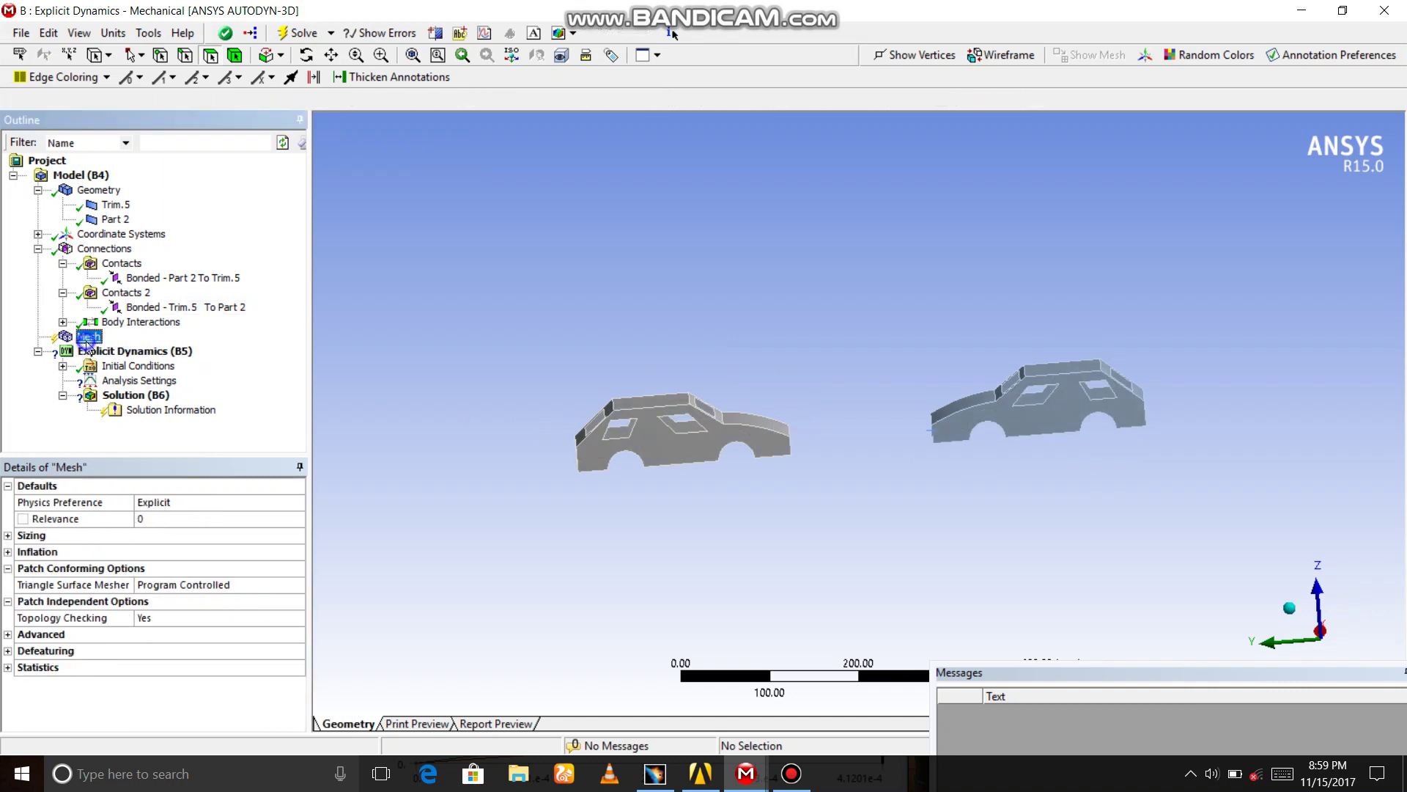
{"action": "right_click", "coordinate": [88, 336]}
{"action": "left_click", "coordinate": [144, 405]}
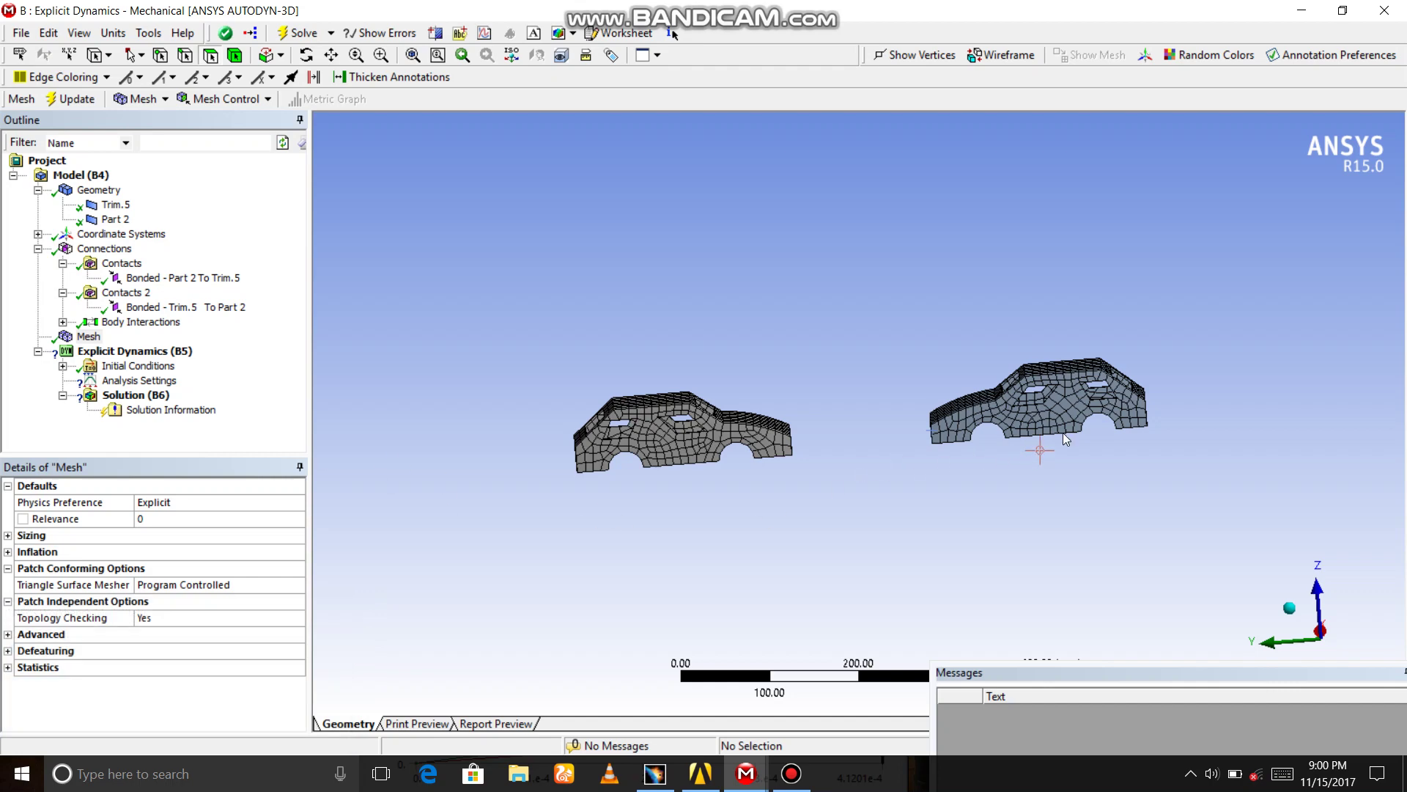
{"action": "mouse_move", "coordinate": [1155, 452]}
{"action": "middle_mouse_down"}
{"action": "mouse_move", "coordinate": [1035, 561]}
{"action": "mouse_move", "coordinate": [782, 476]}
{"action": "middle_mouse_up"}
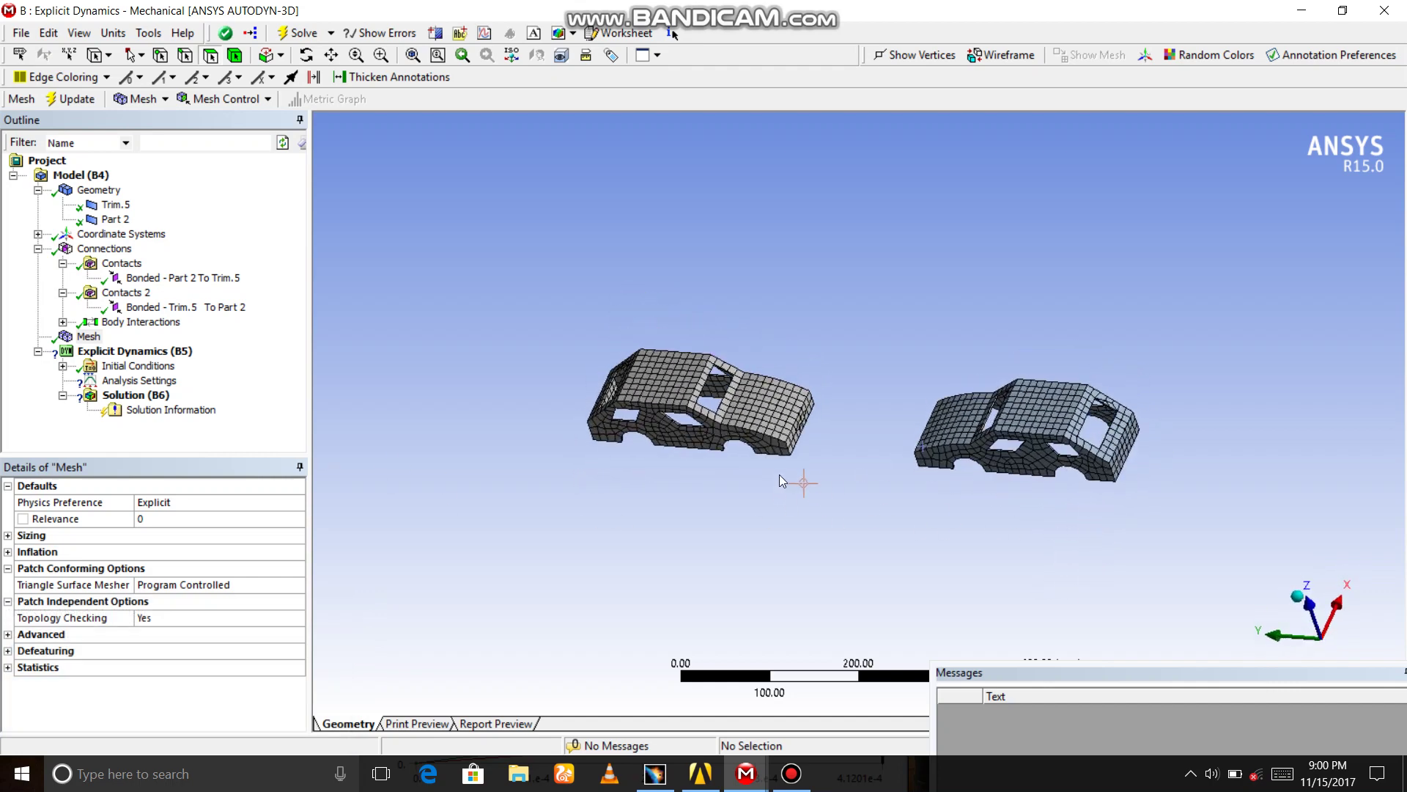
{"action": "middle_click_drag", "start_coordinate": [687, 463], "coordinate": [882, 430]}
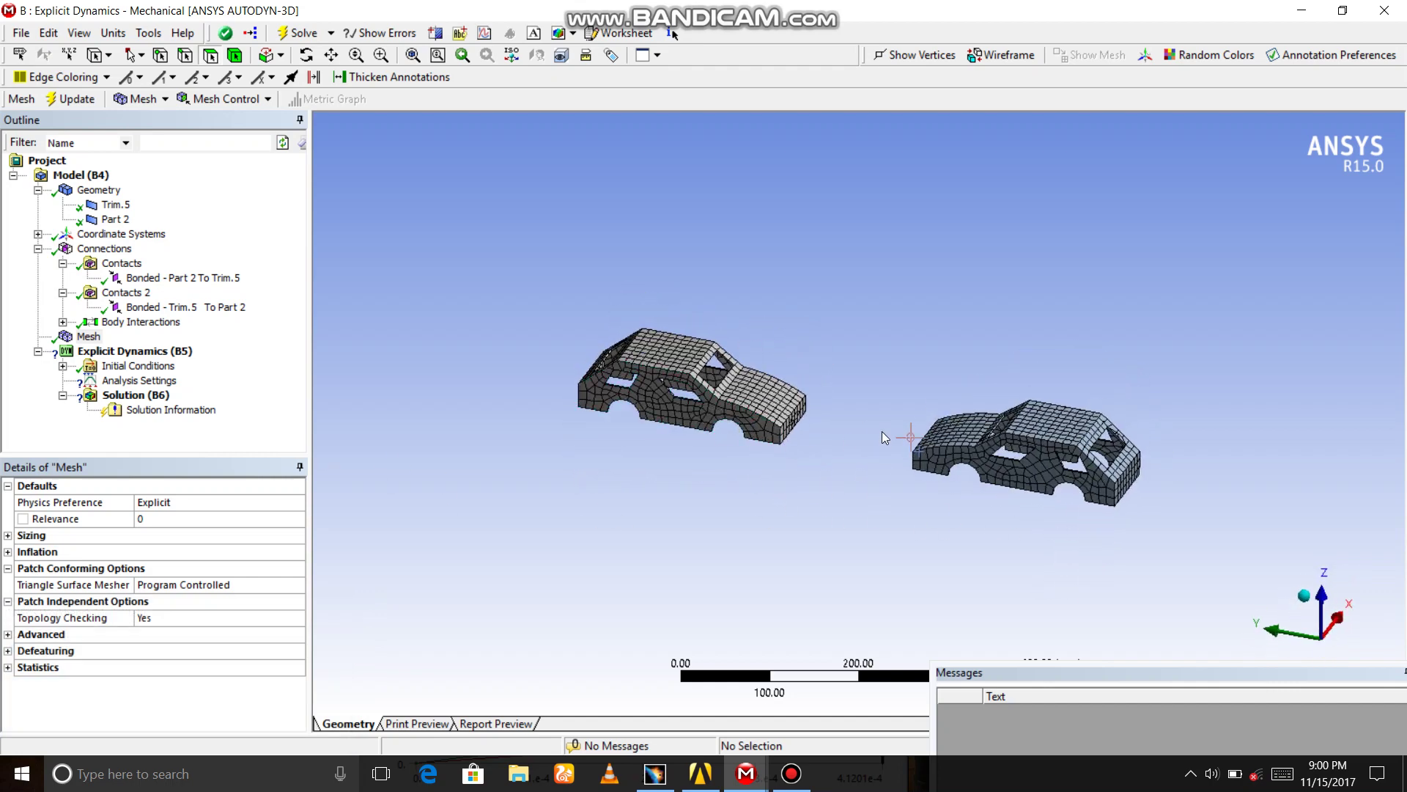
{"action": "scroll", "coordinate": [881, 425], "scroll_direction": "up", "scroll_amount": 2}
{"action": "scroll", "coordinate": [881, 424], "scroll_direction": "up", "scroll_amount": 1}
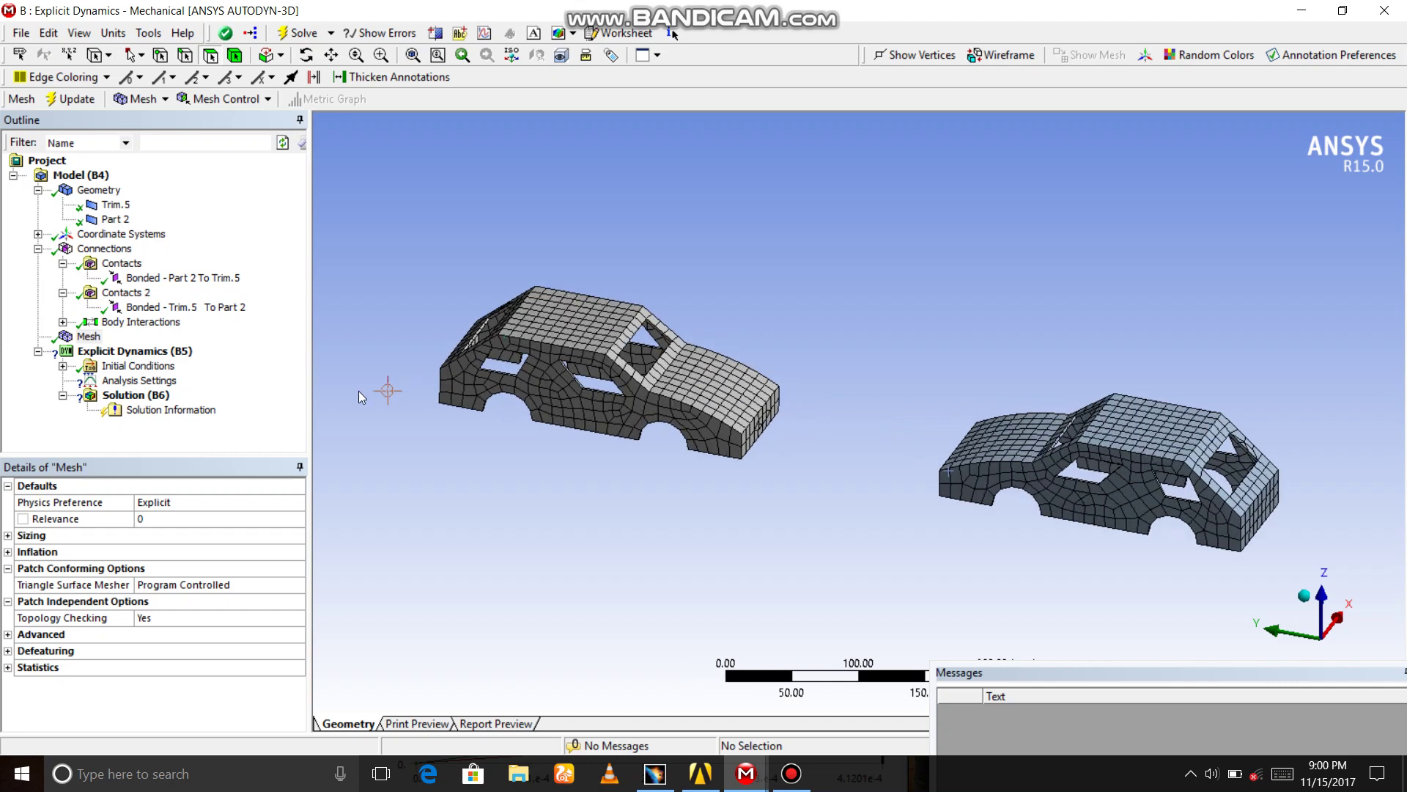
- Insert two Displacement conditions under the Explicit Dynamics analysis
{"action": "left_click", "coordinate": [115, 352]}
{"action": "right_click", "coordinate": [119, 355]}
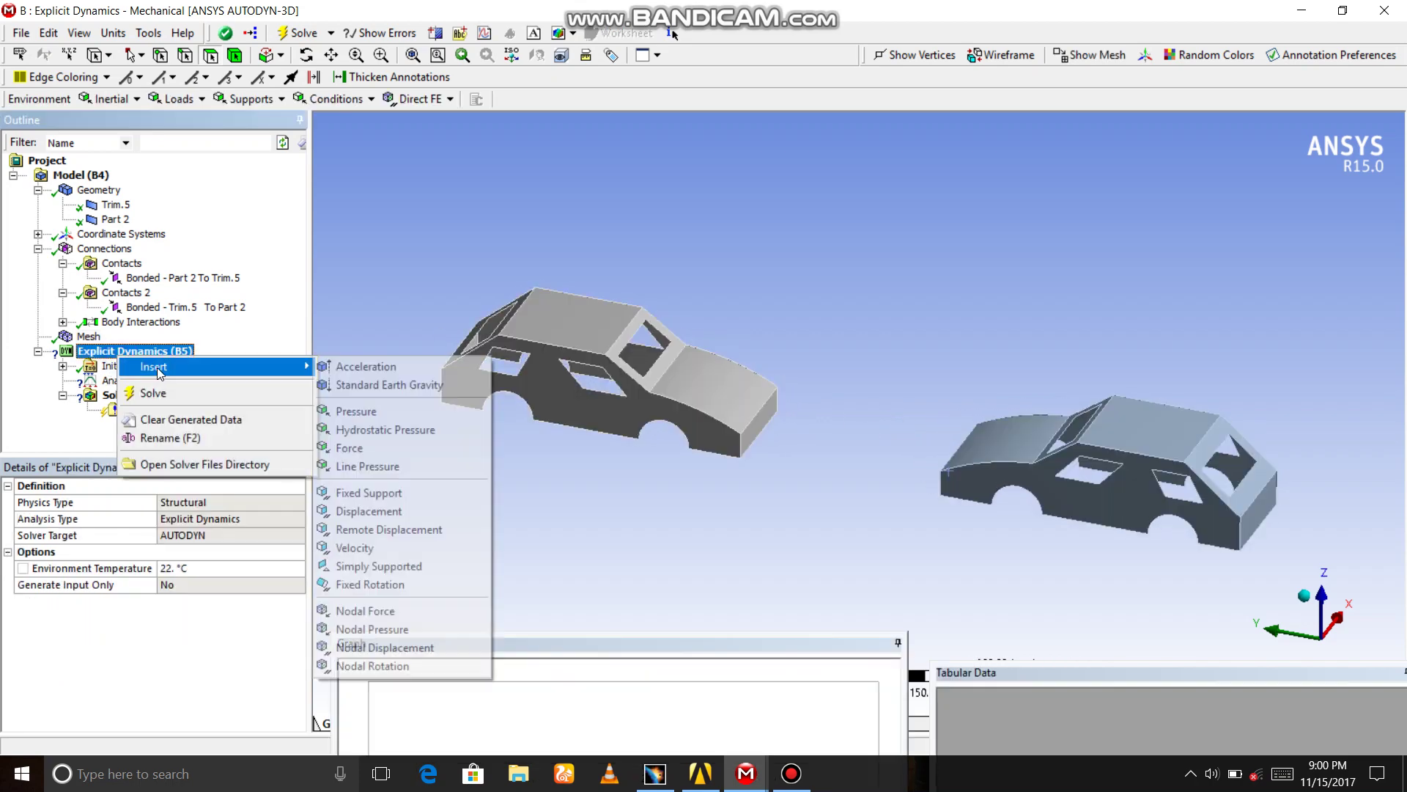
{"action": "left_click", "coordinate": [368, 510]}
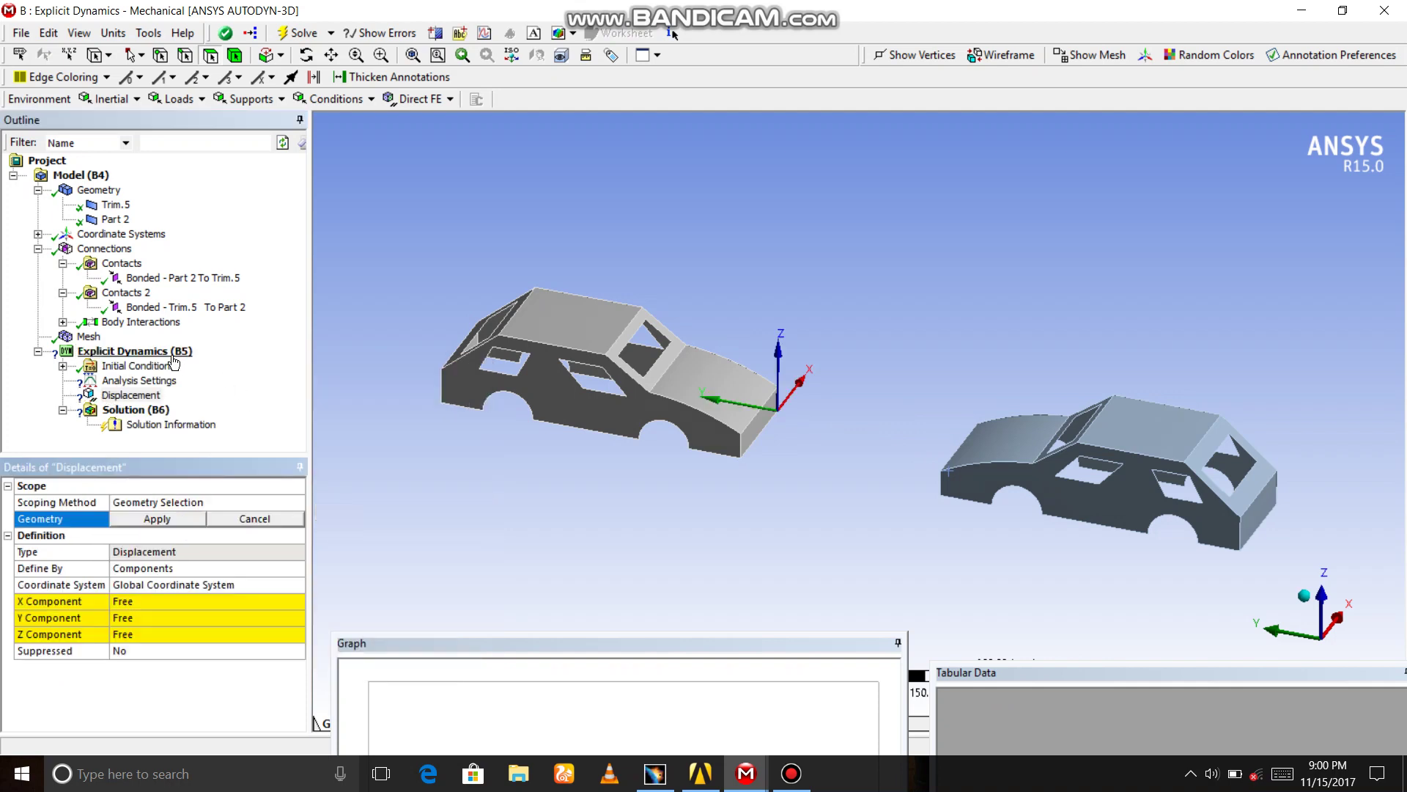
{"action": "right_click", "coordinate": [135, 352]}
{"action": "mouse_move", "coordinate": [209, 366]}
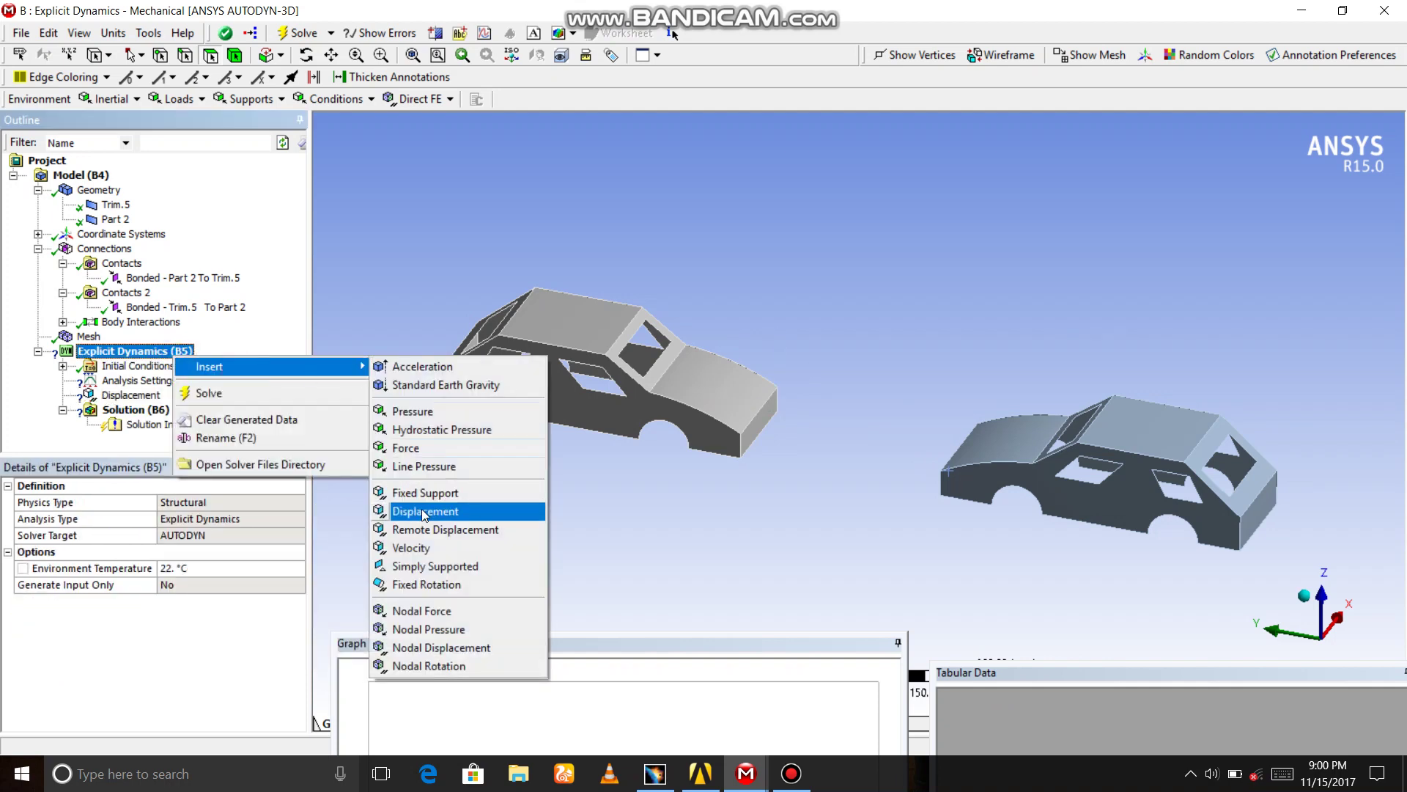
{"action": "left_click", "coordinate": [426, 514]}
- Scope the first displacement to 12 lower edges of the right car, fixed at 0 mm in Z
{"action": "left_click", "coordinate": [130, 395]}
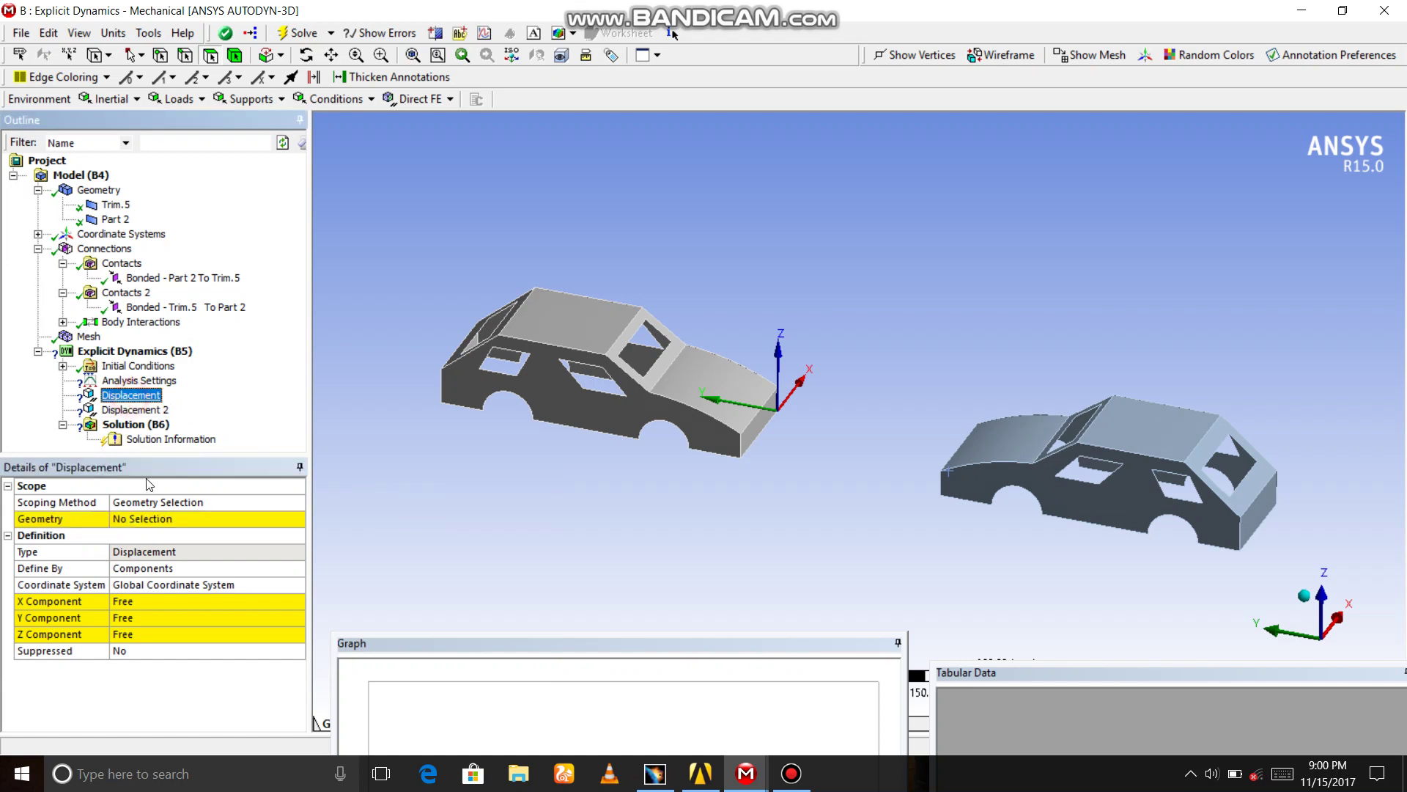
{"action": "left_click", "coordinate": [151, 519]}
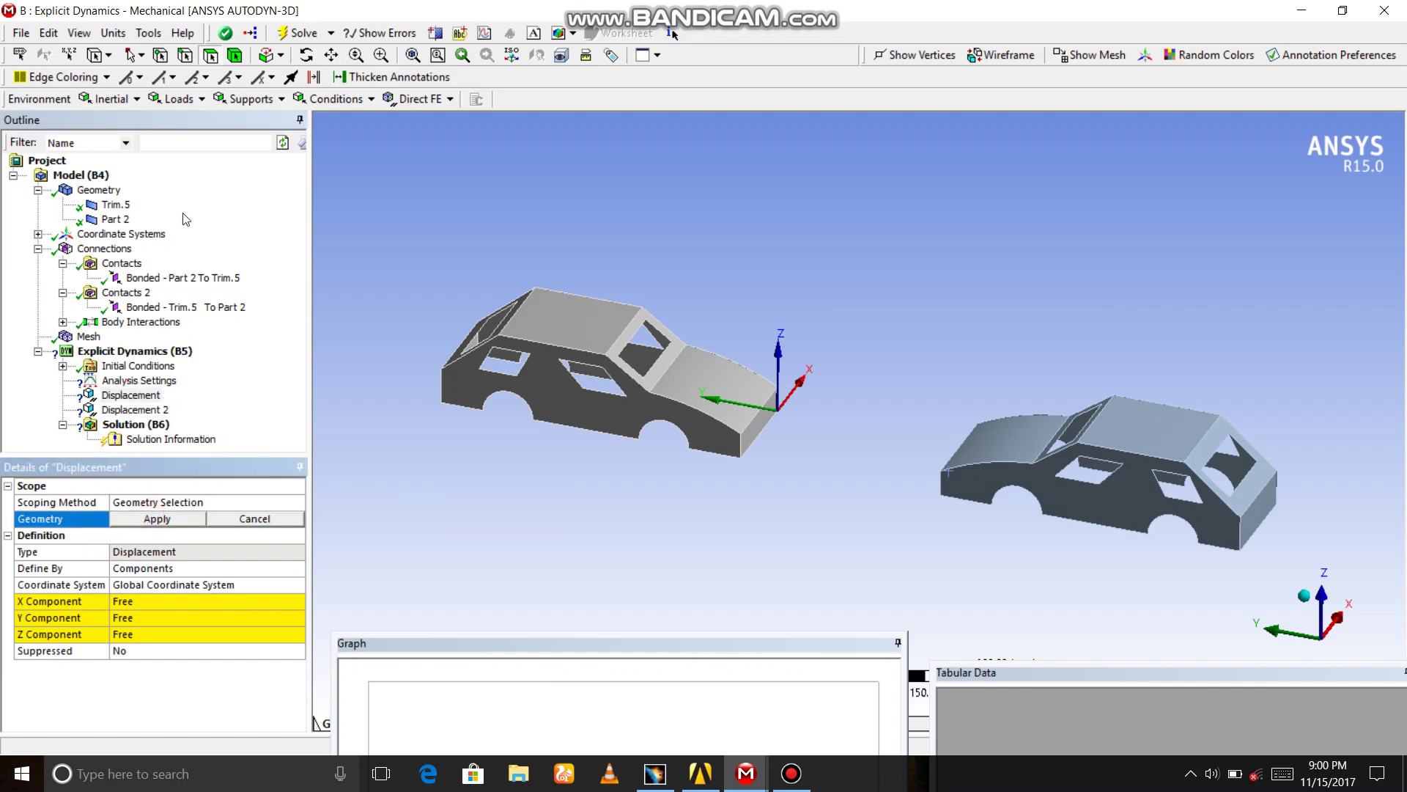
{"action": "left_click", "coordinate": [188, 56]}
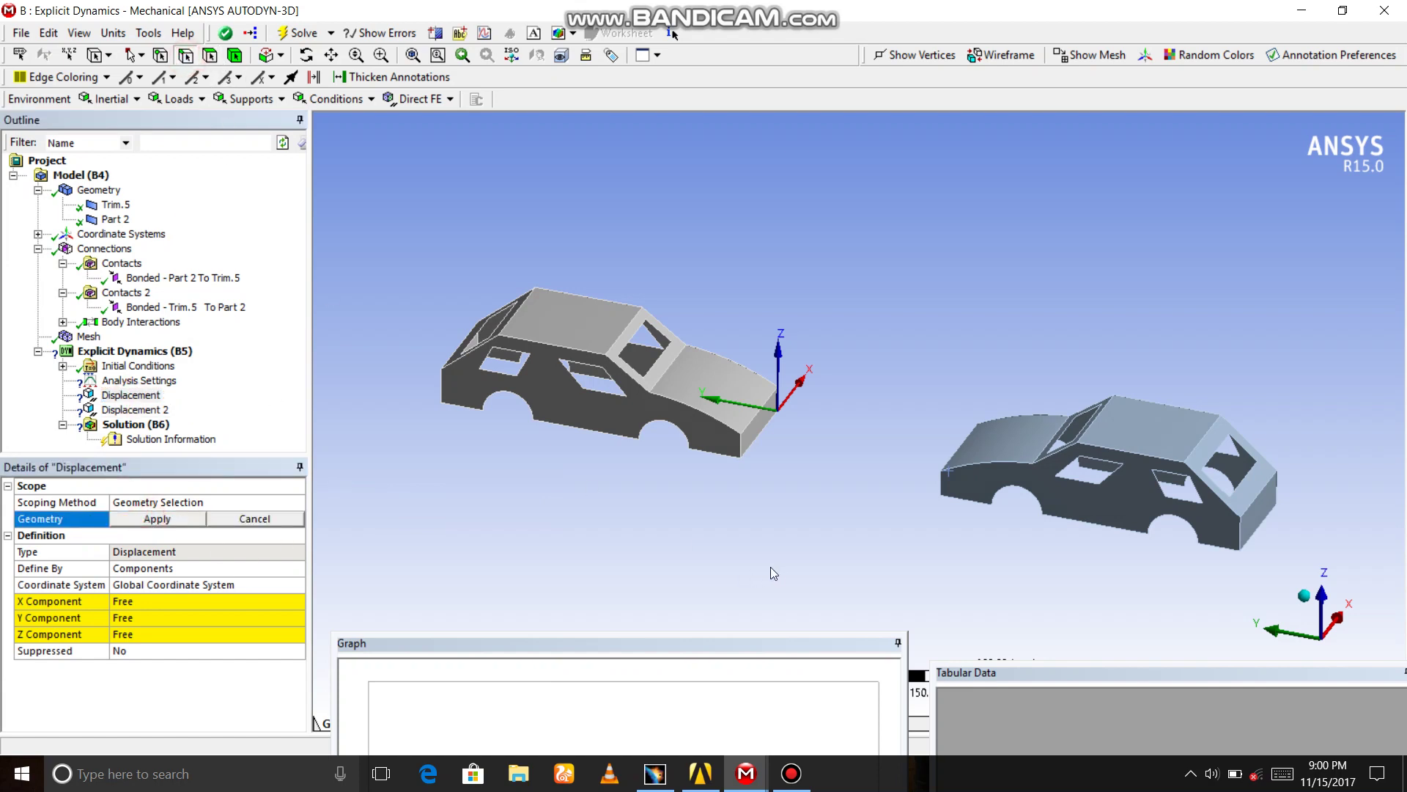
{"action": "middle_click_drag", "start_coordinate": [783, 556], "coordinate": [792, 492]}
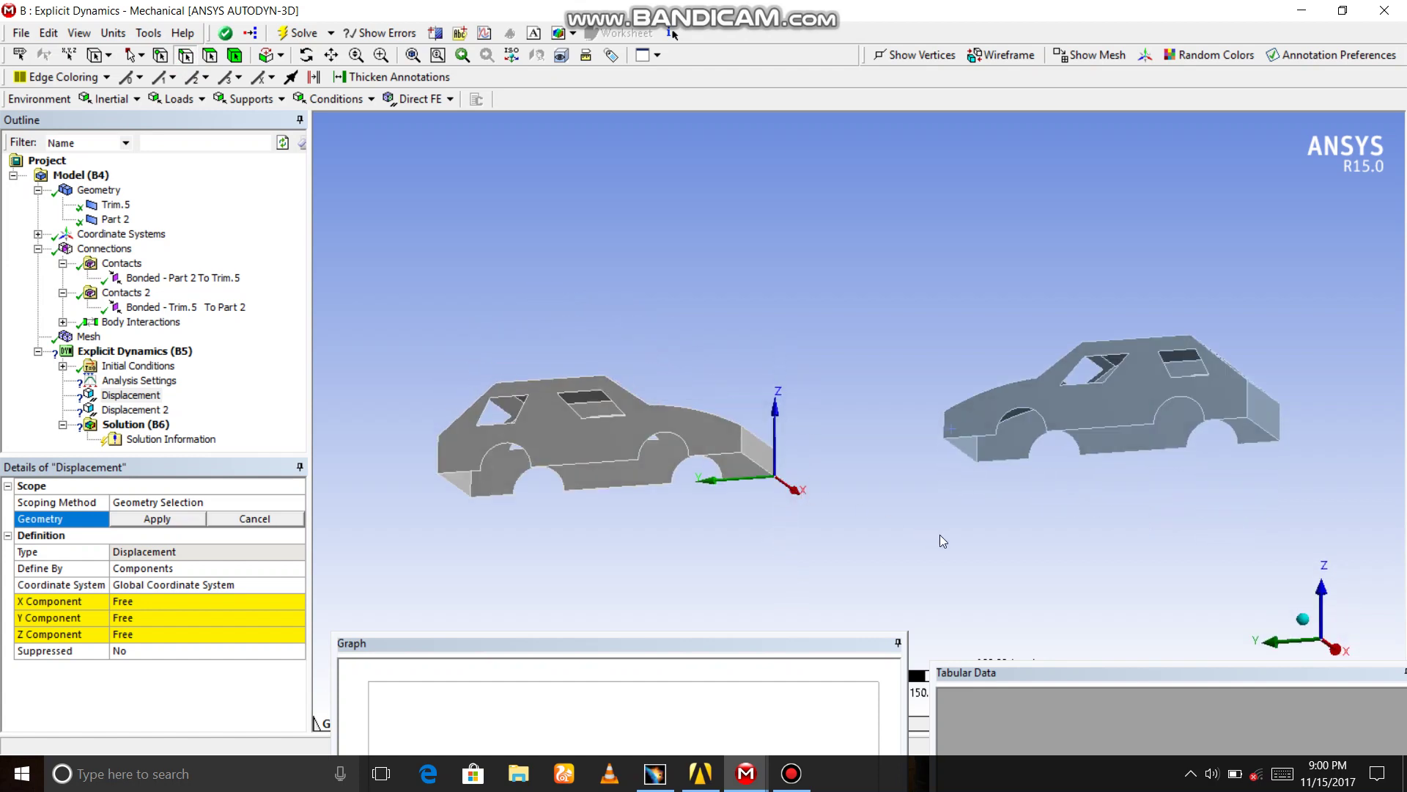
{"action": "left_click", "coordinate": [974, 454]}
{"action": "left_click", "coordinate": [1010, 463], "text": "ctrl"}
{"action": "left_click", "coordinate": [1068, 426], "text": "ctrl"}
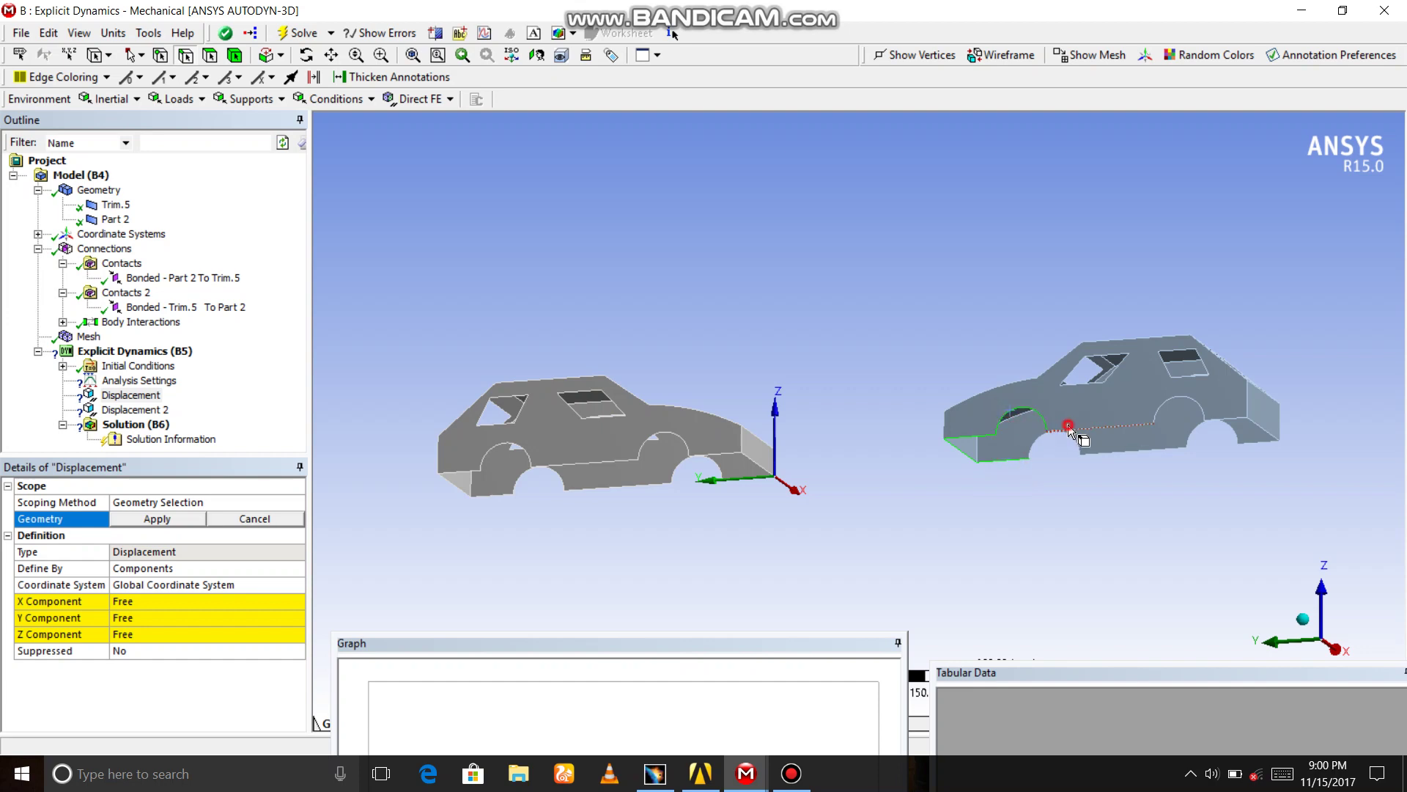
{"action": "left_click", "coordinate": [1096, 458], "text": "ctrl"}
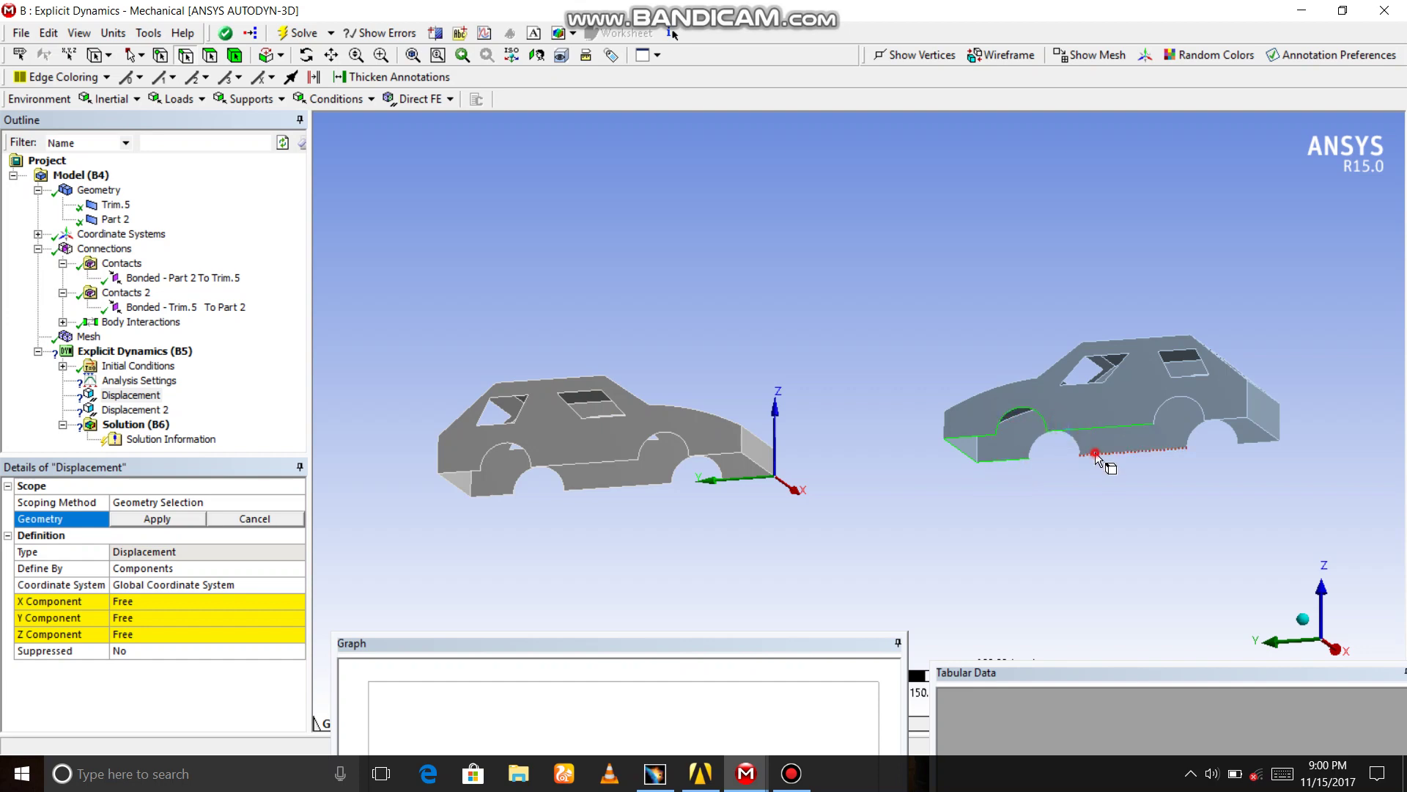
{"action": "left_click", "coordinate": [1201, 428], "text": "ctrl"}
{"action": "left_click", "coordinate": [1257, 431], "text": "ctrl"}
{"action": "left_click", "coordinate": [157, 519]}
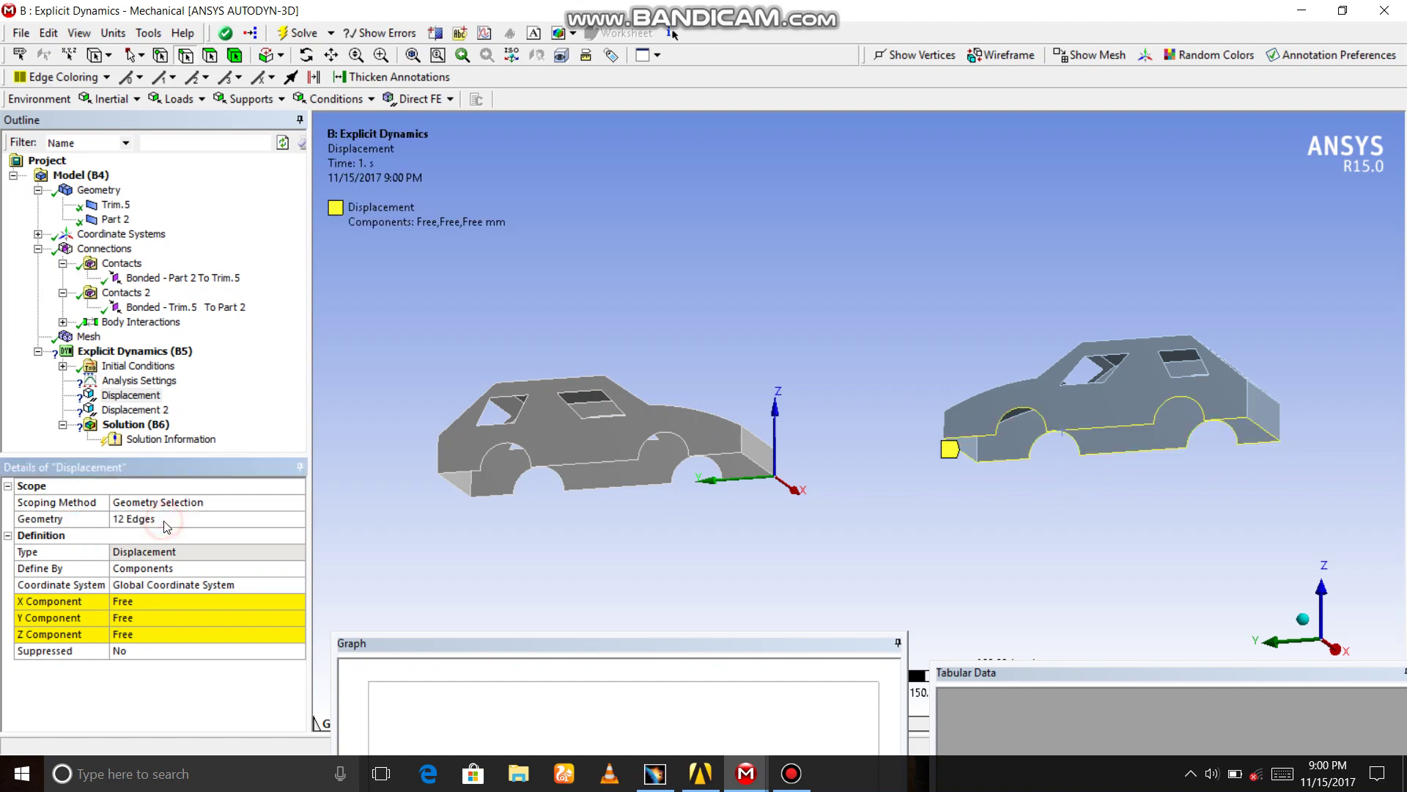
{"action": "left_click", "coordinate": [147, 634]}
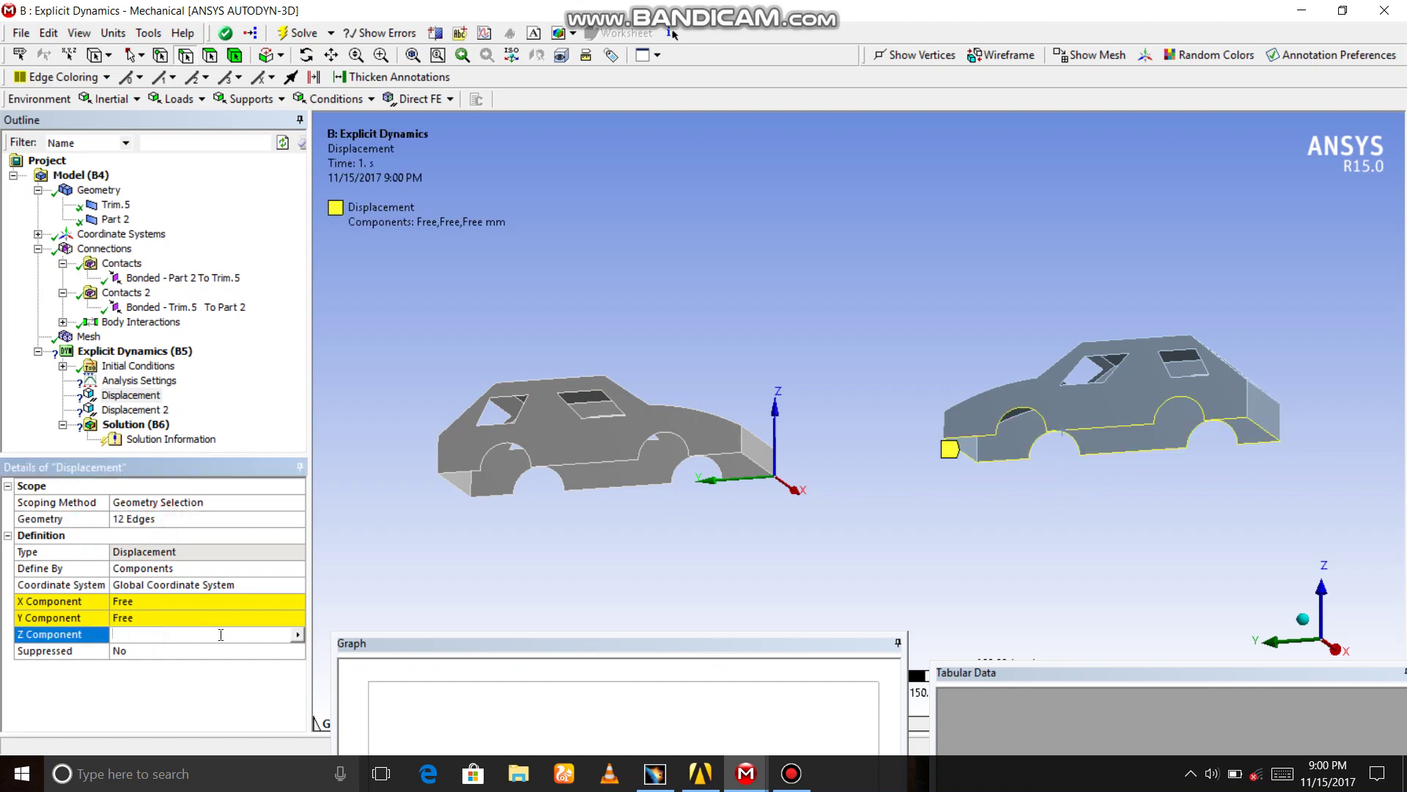
{"action": "type", "text": "0"}
{"action": "key", "text": "Return"}
{"action": "type", "text": ". mm (step applied)"}
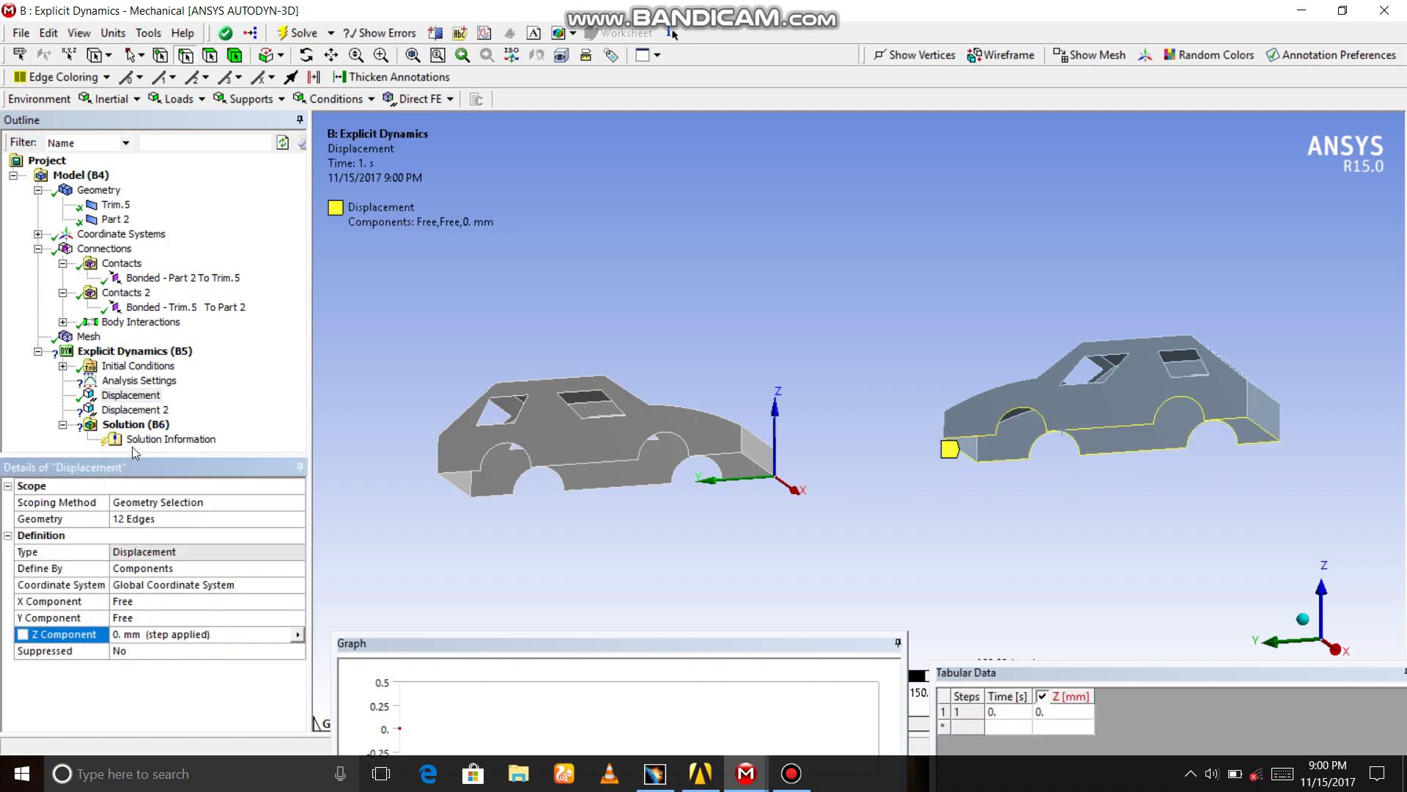
- Scope Displacement 2 to 12 lower edges of the left car, fixed at 0 mm in Z
{"action": "left_click", "coordinate": [134, 409]}
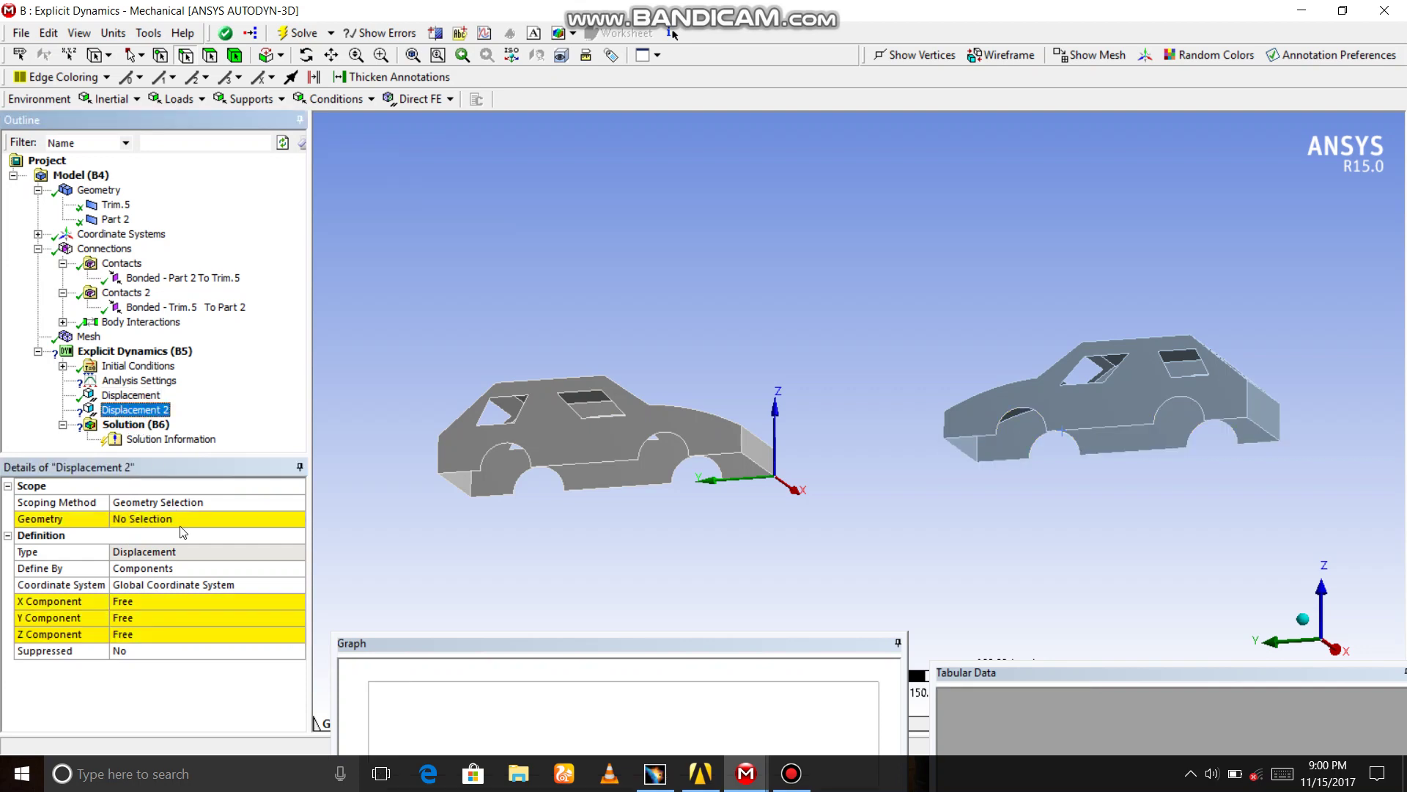
{"action": "left_click", "coordinate": [165, 517]}
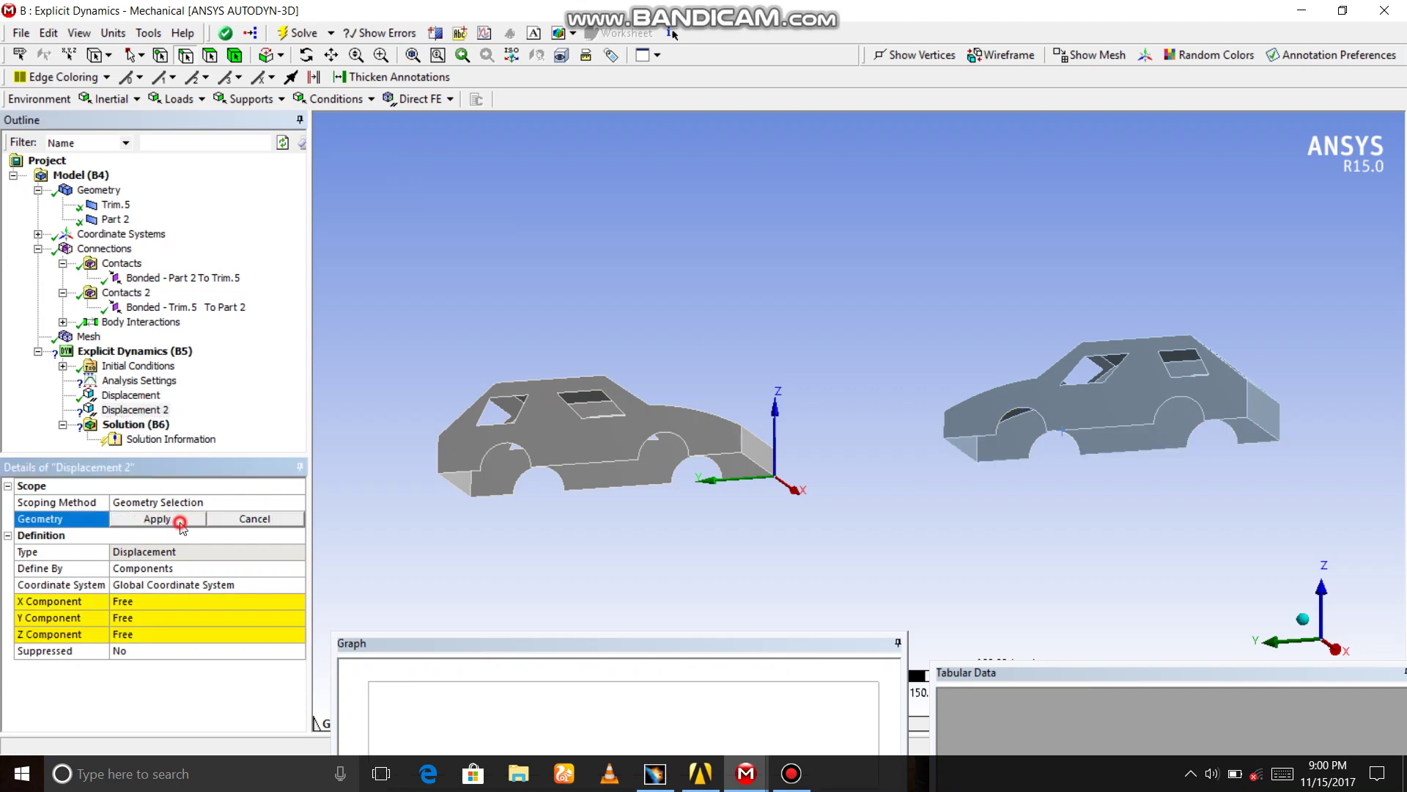
{"action": "left_click", "coordinate": [450, 488]}
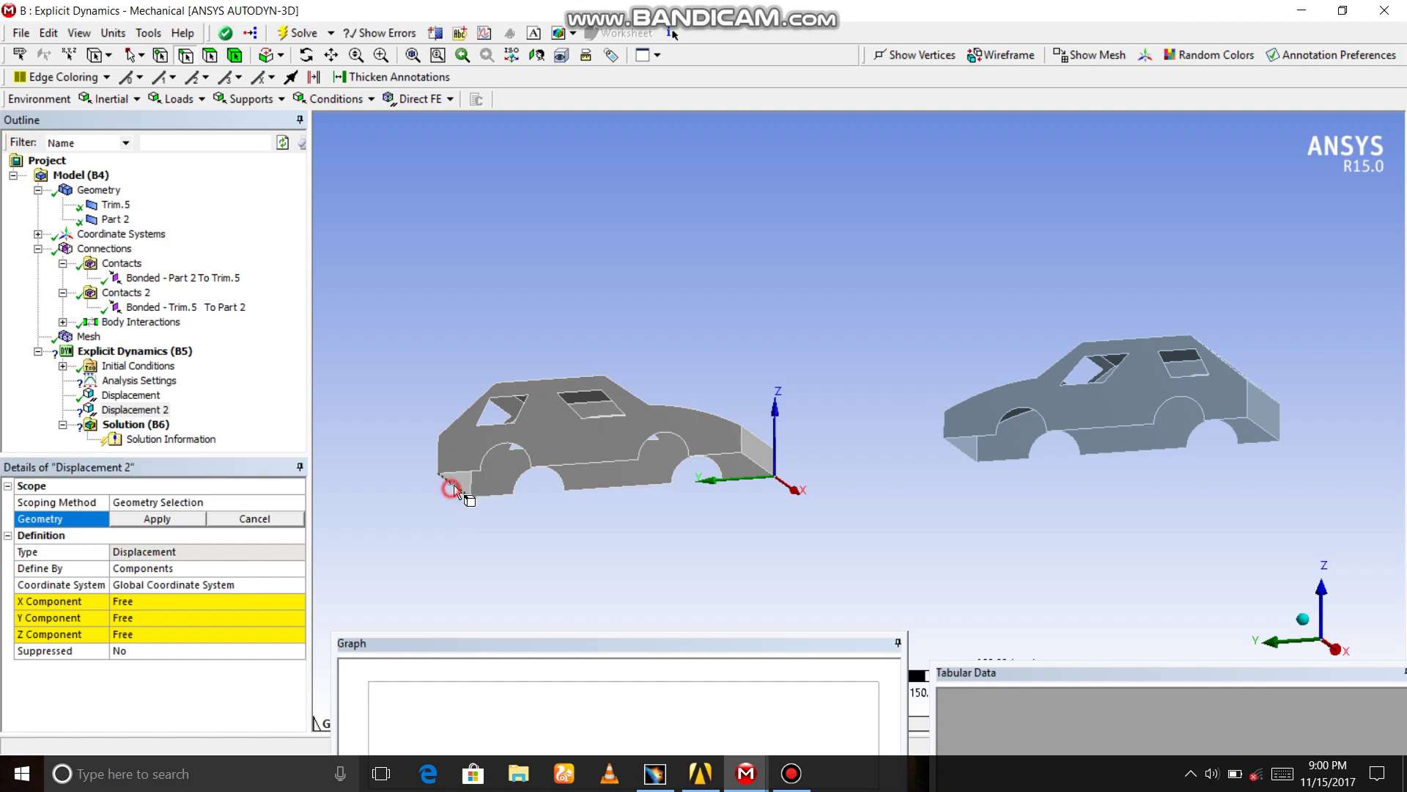
{"action": "left_click", "coordinate": [467, 465]}
{"action": "left_click", "coordinate": [499, 446], "text": "ctrl"}
{"action": "left_click", "coordinate": [668, 446], "text": "ctrl"}
{"action": "left_click", "coordinate": [726, 467], "text": "ctrl"}
{"action": "middle_click_drag", "start_coordinate": [462, 482], "coordinate": [502, 410]}
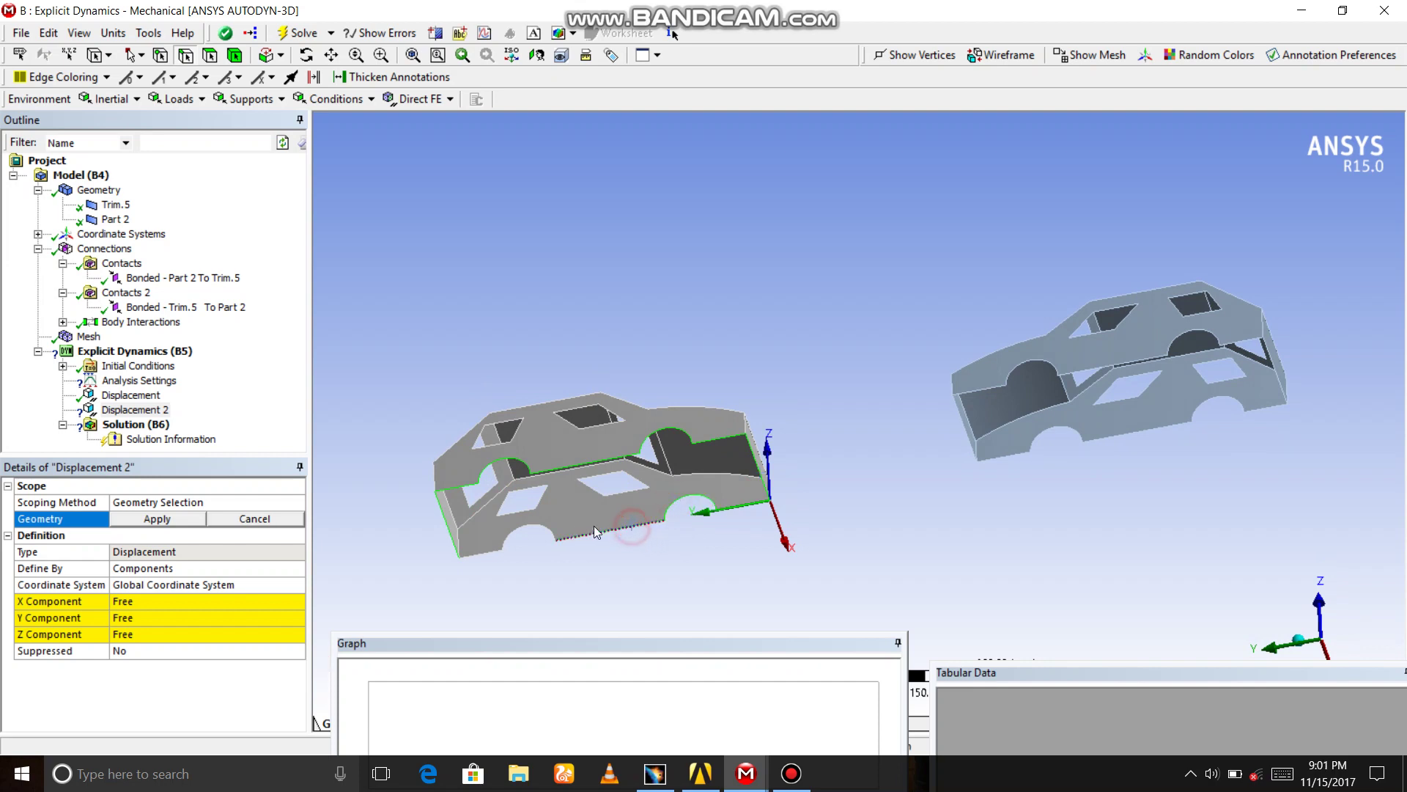
{"action": "left_click", "coordinate": [548, 537], "text": "ctrl"}
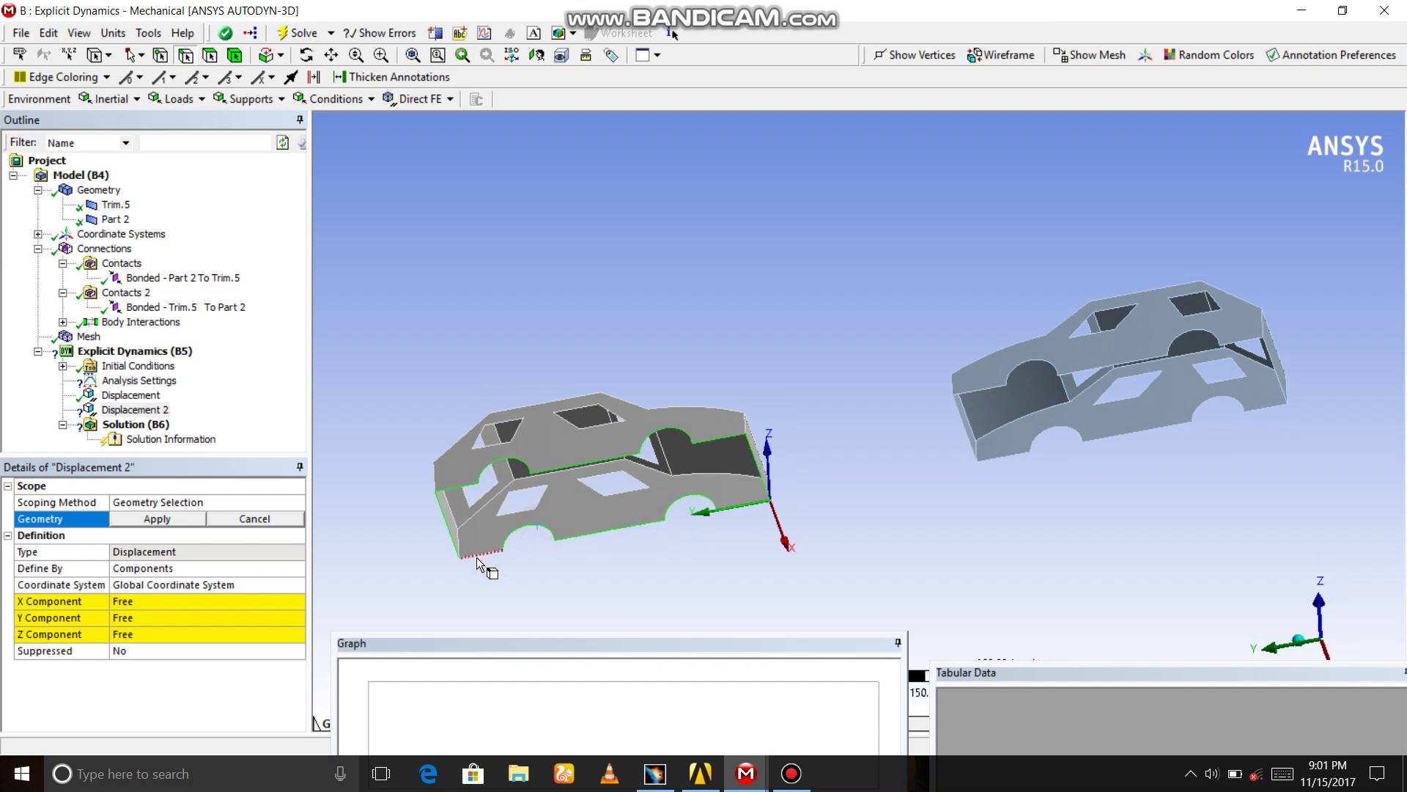
{"action": "left_click", "coordinate": [156, 518]}
{"action": "left_click", "coordinate": [150, 634]}
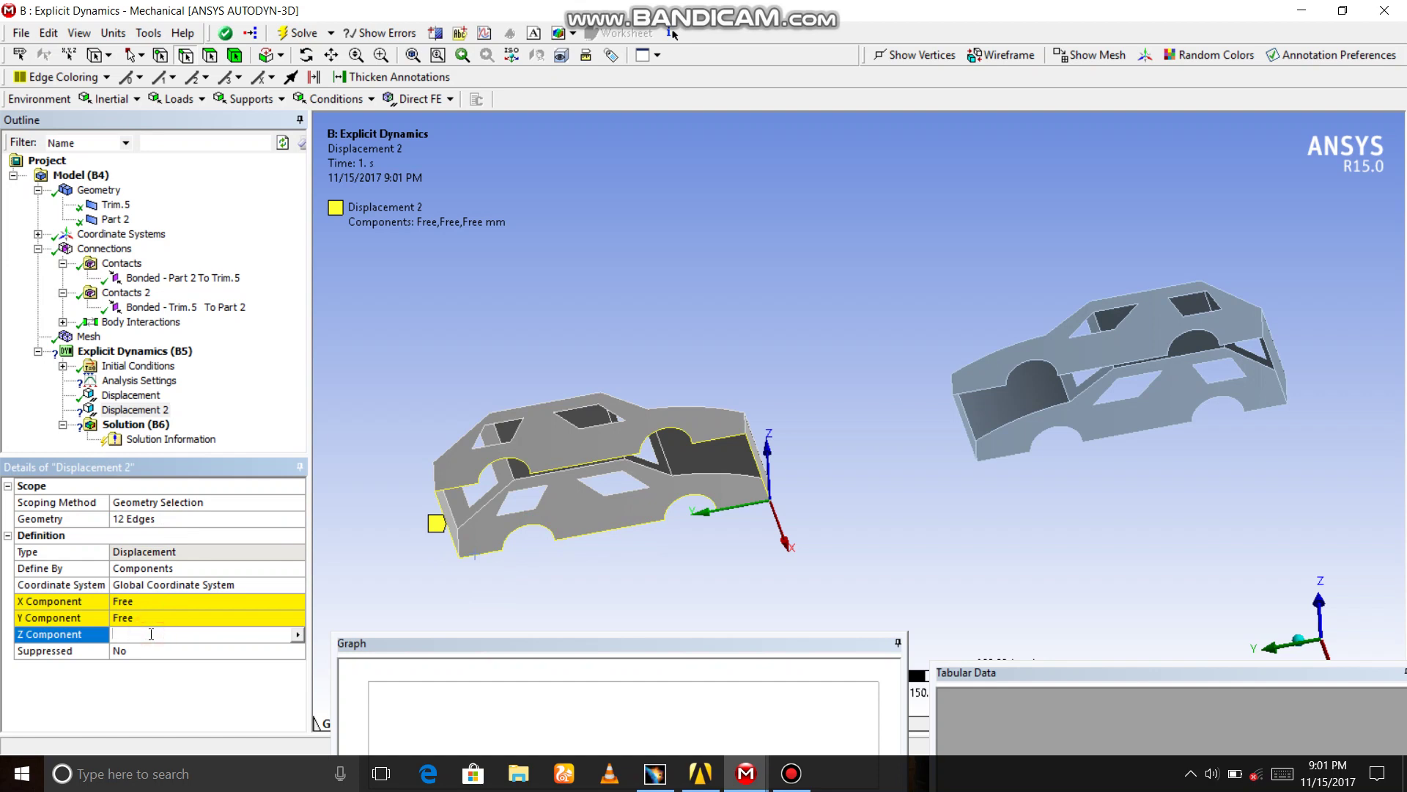
{"action": "type", "text": "0"}
{"action": "key", "text": "Return"}
{"action": "type", "text": ". mm (step applied)"}
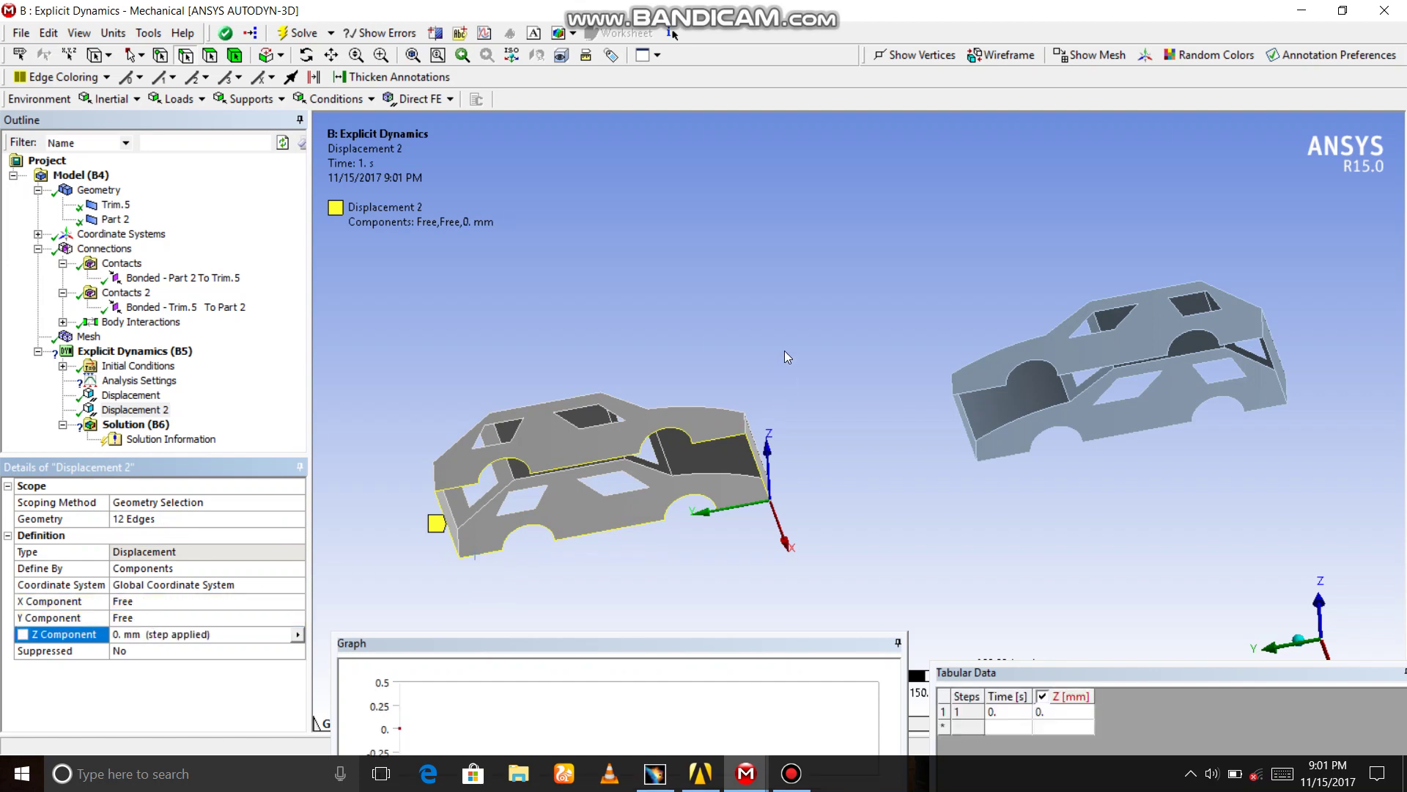
{"action": "middle_click_drag", "start_coordinate": [785, 353], "coordinate": [767, 500]}
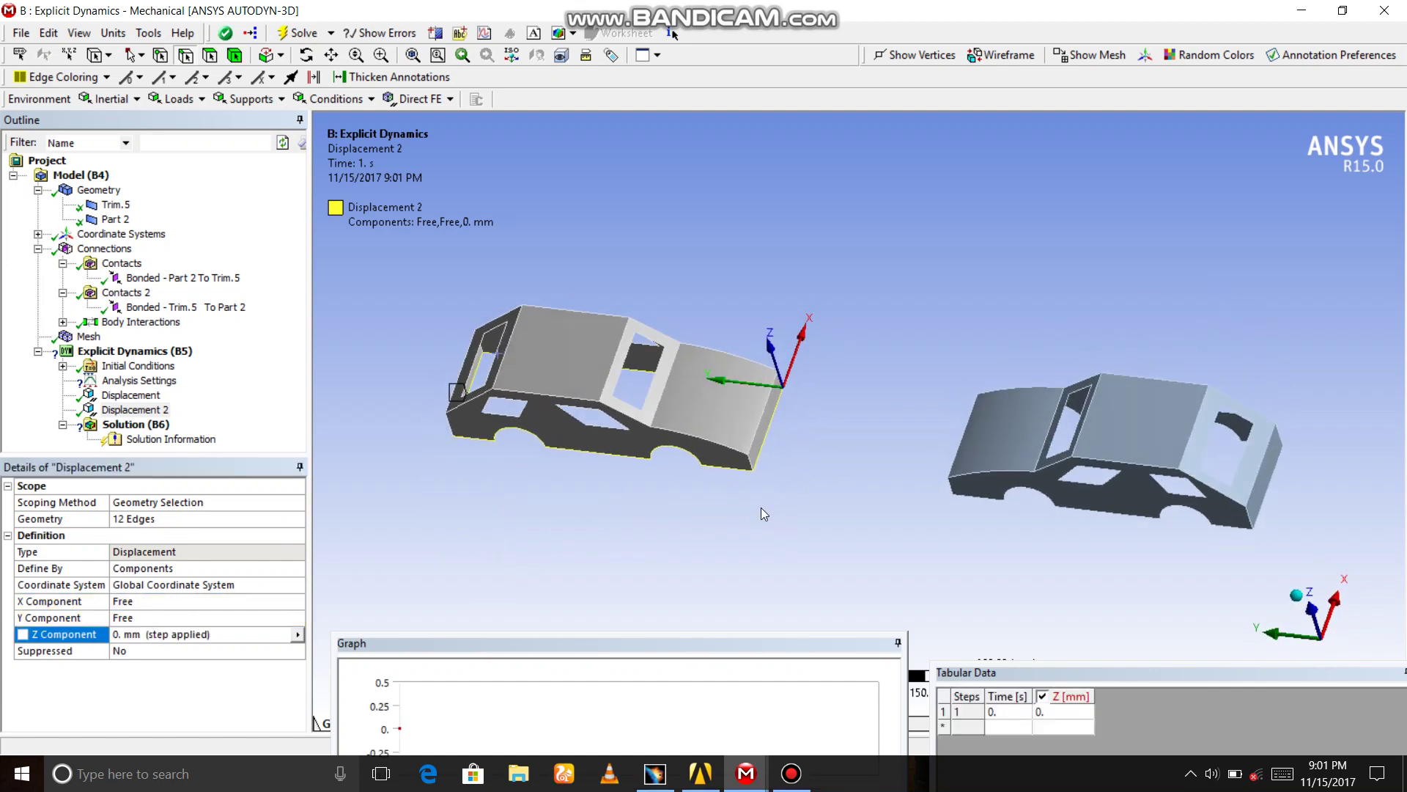
- Insert two Velocity initial conditions under Initial Conditions
{"action": "left_click", "coordinate": [138, 366]}
{"action": "right_click", "coordinate": [138, 365]}
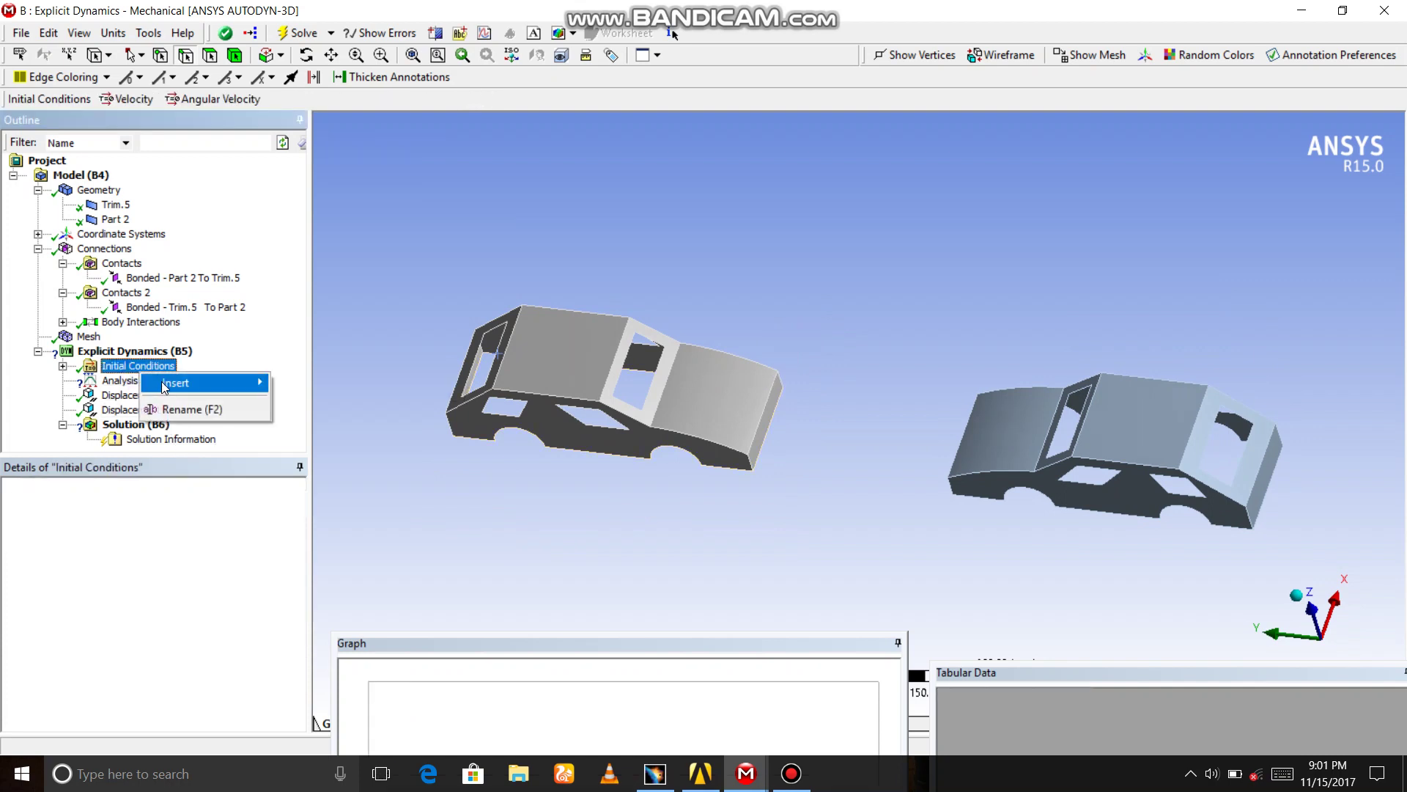
{"action": "left_click", "coordinate": [309, 382]}
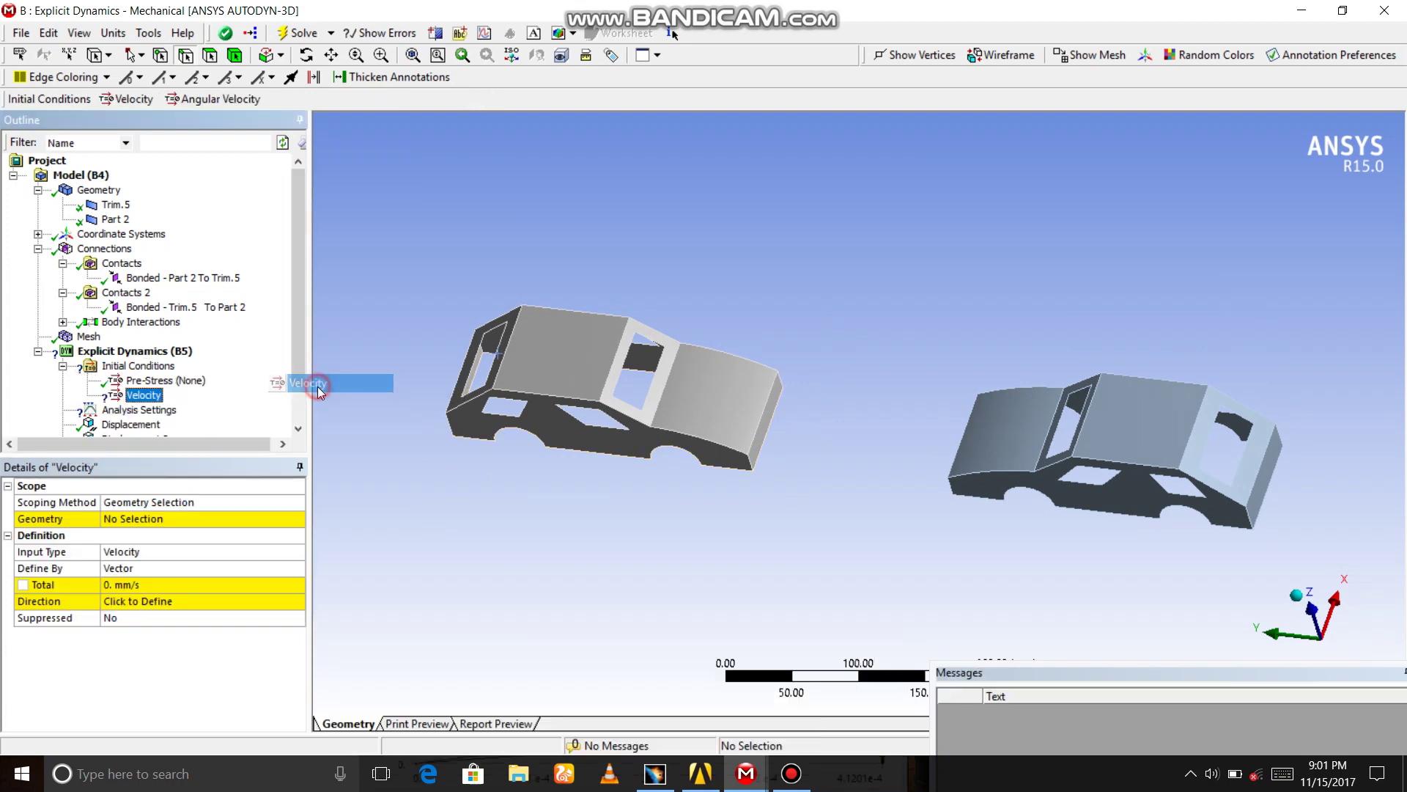
{"action": "left_click", "coordinate": [137, 366]}
{"action": "right_click", "coordinate": [138, 365]}
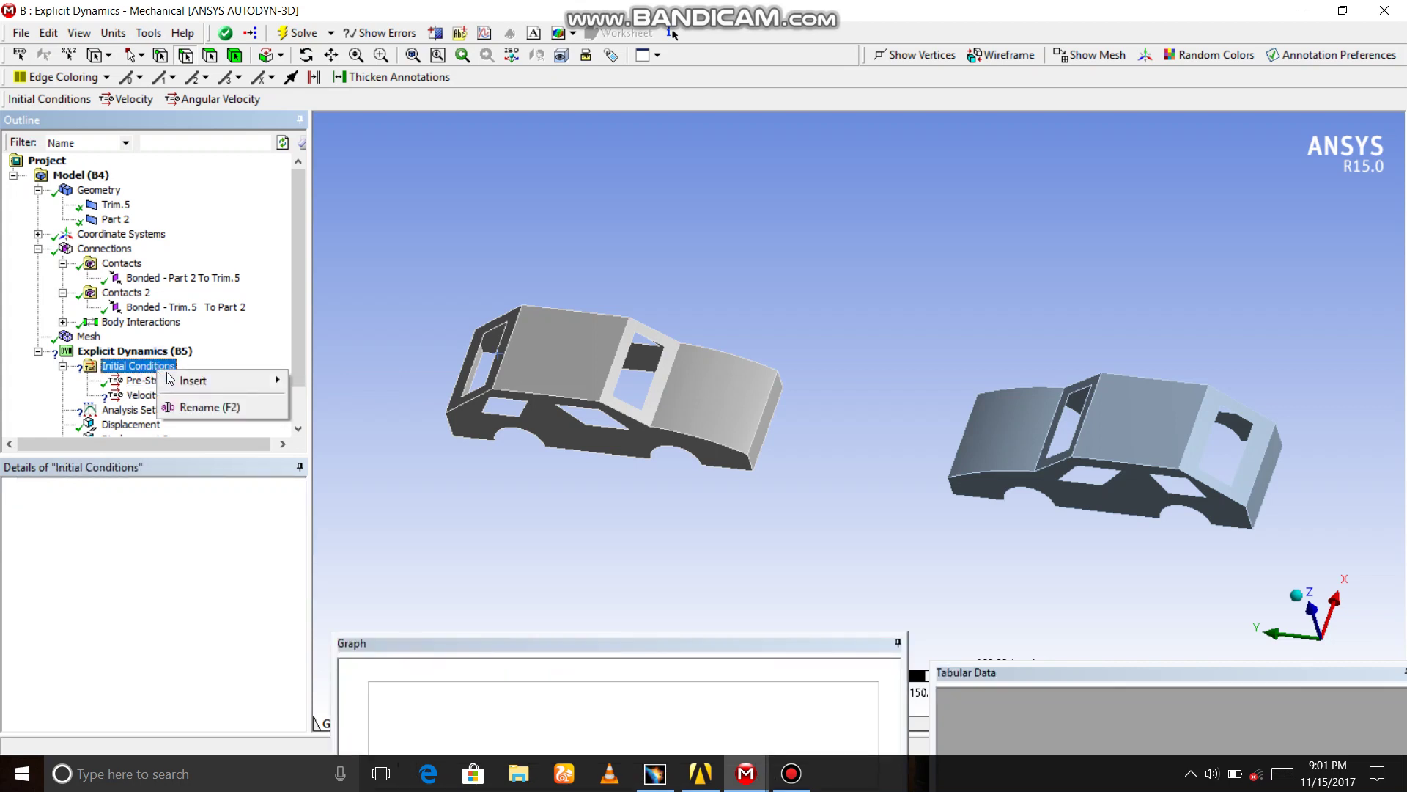
{"action": "left_click", "coordinate": [322, 382]}
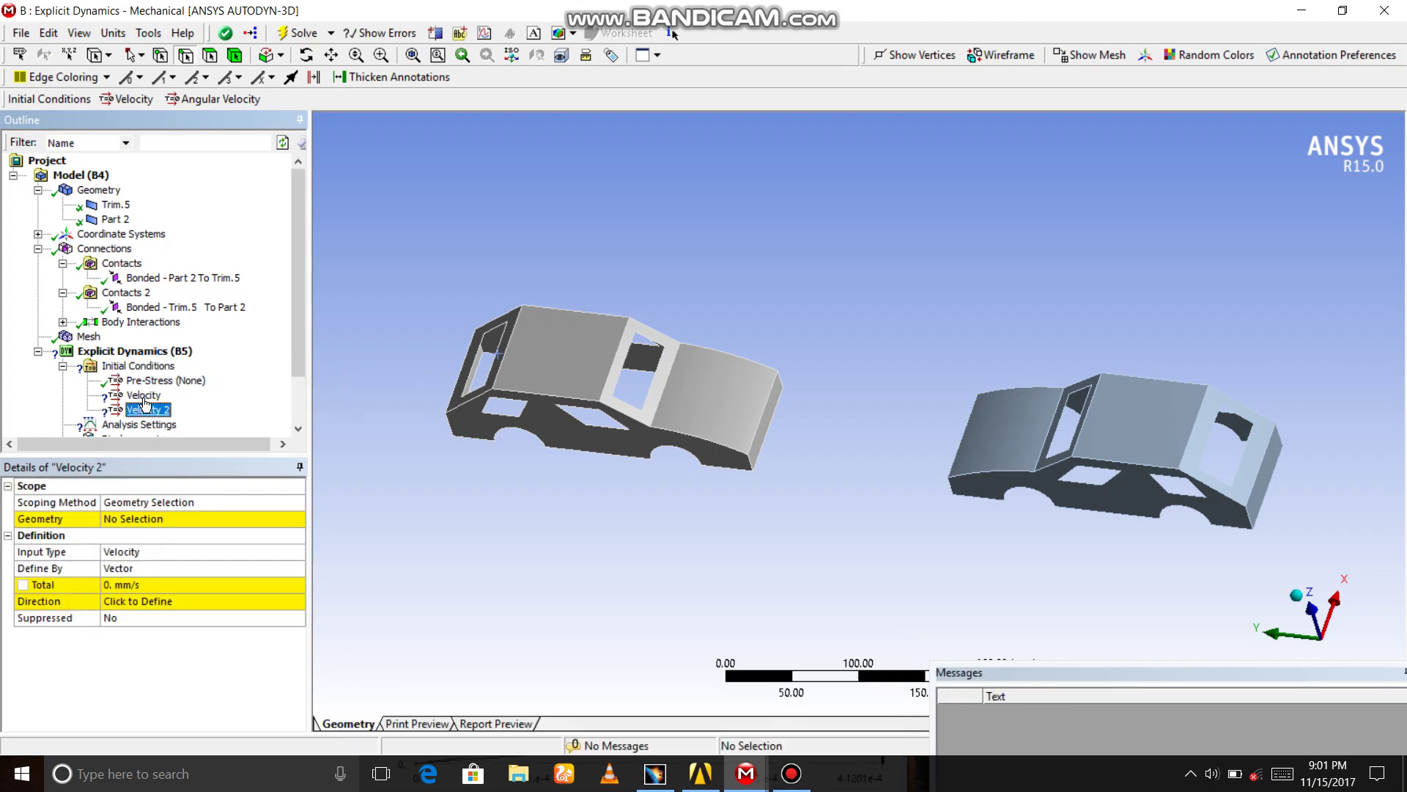
- Give the right car body 30e4 mm/s initial velocity along a reversed edge direction
{"action": "left_click", "coordinate": [143, 395]}
{"action": "left_click", "coordinate": [167, 519]}
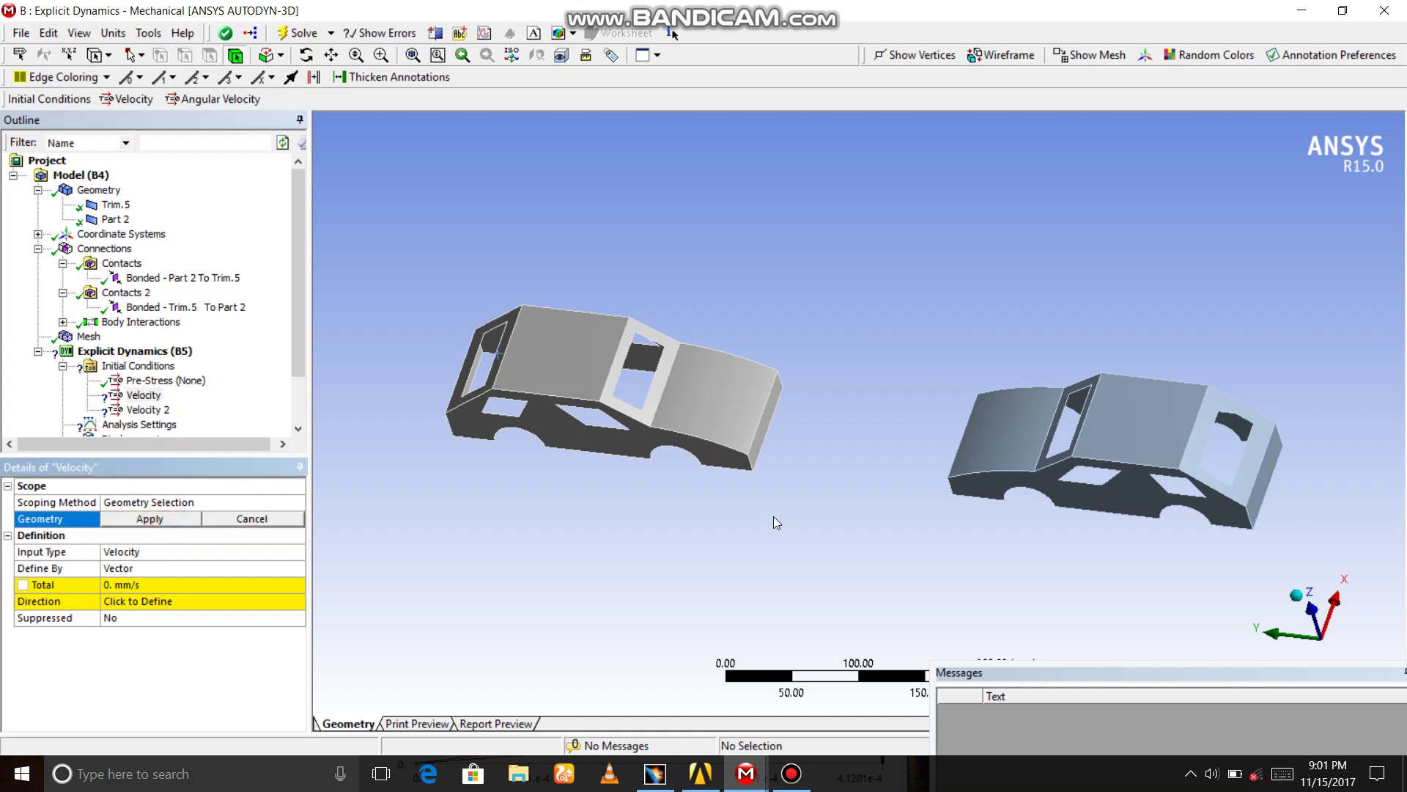
{"action": "left_click", "coordinate": [968, 473]}
{"action": "left_click", "coordinate": [149, 519]}
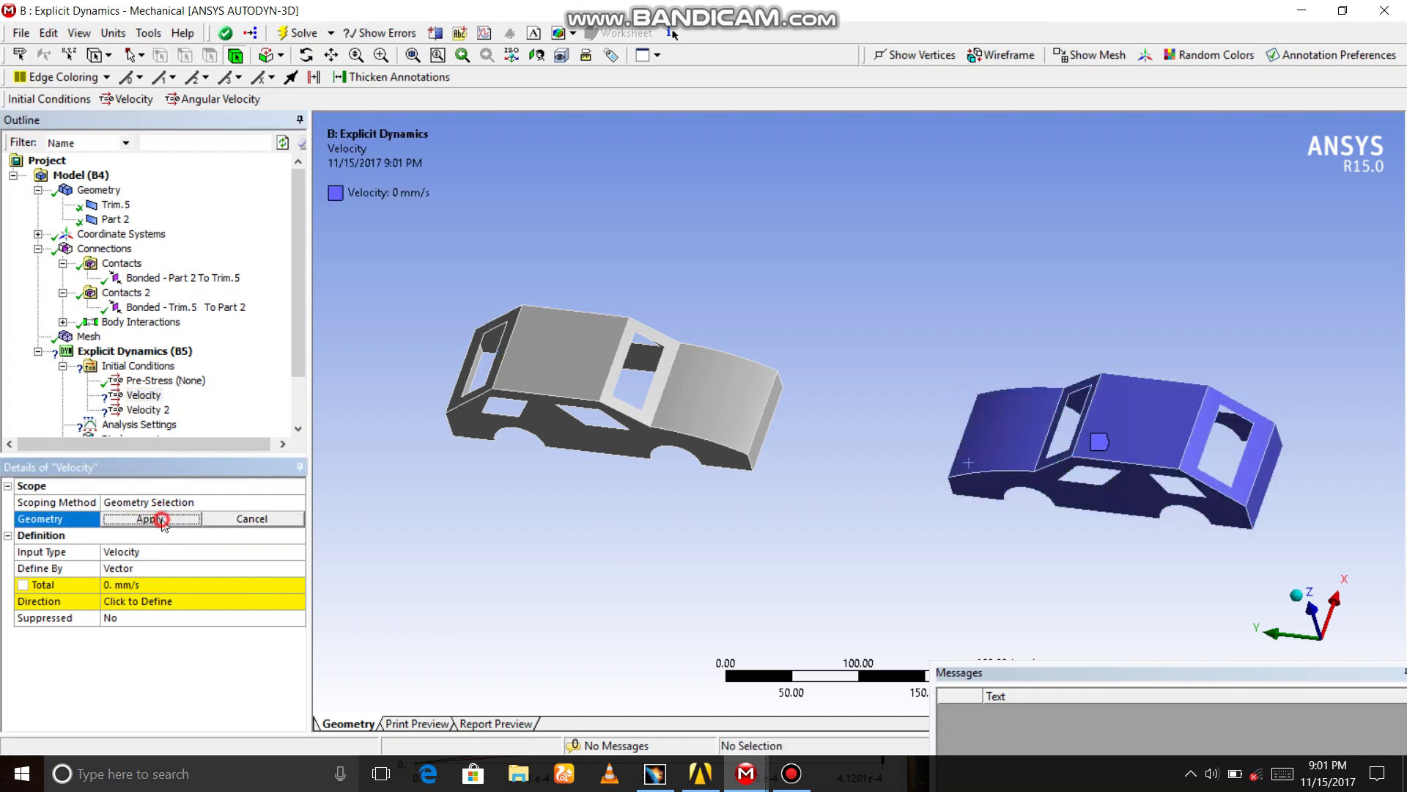
{"action": "left_click", "coordinate": [145, 584]}
{"action": "type", "text": "30e4"}
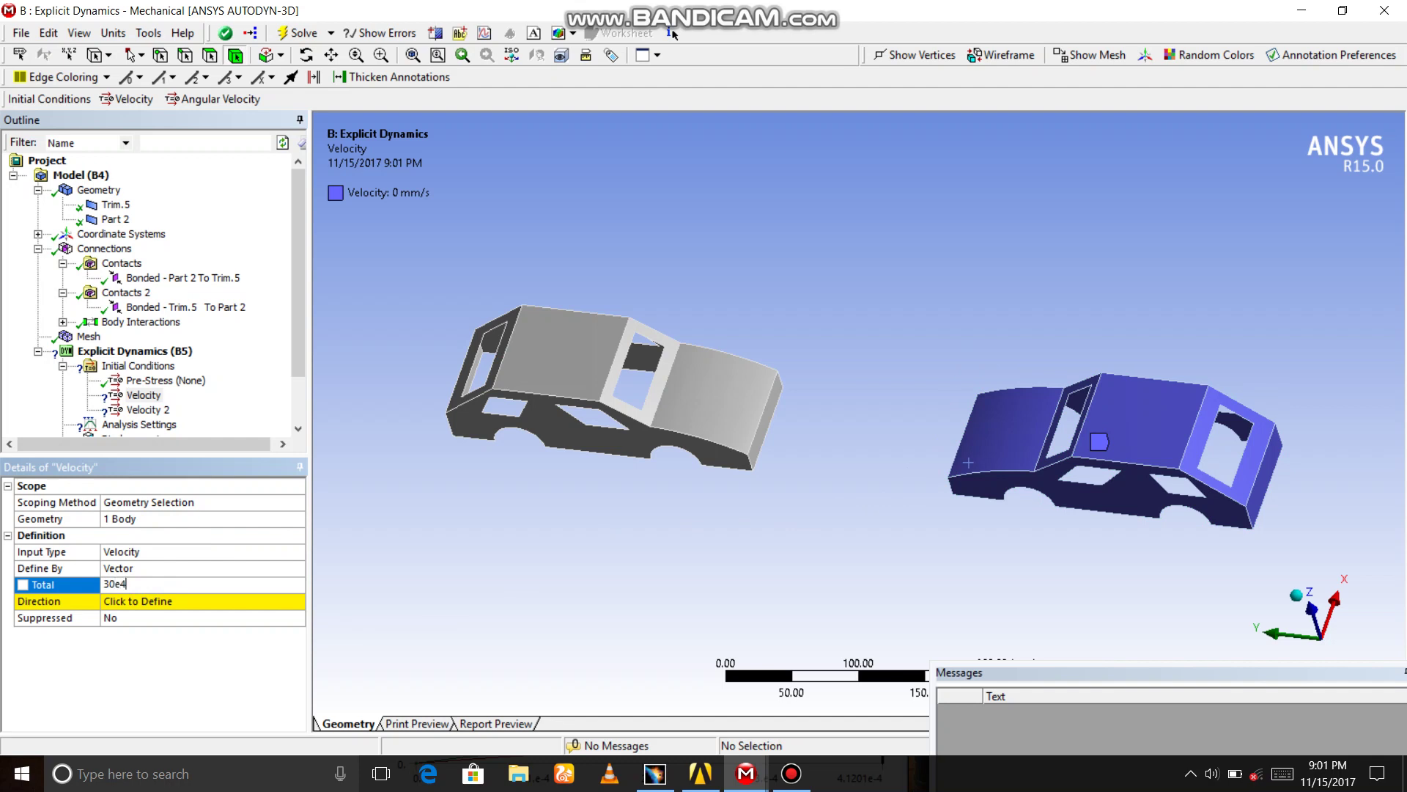
{"action": "key", "text": "Return"}
{"action": "left_click", "coordinate": [159, 600]}
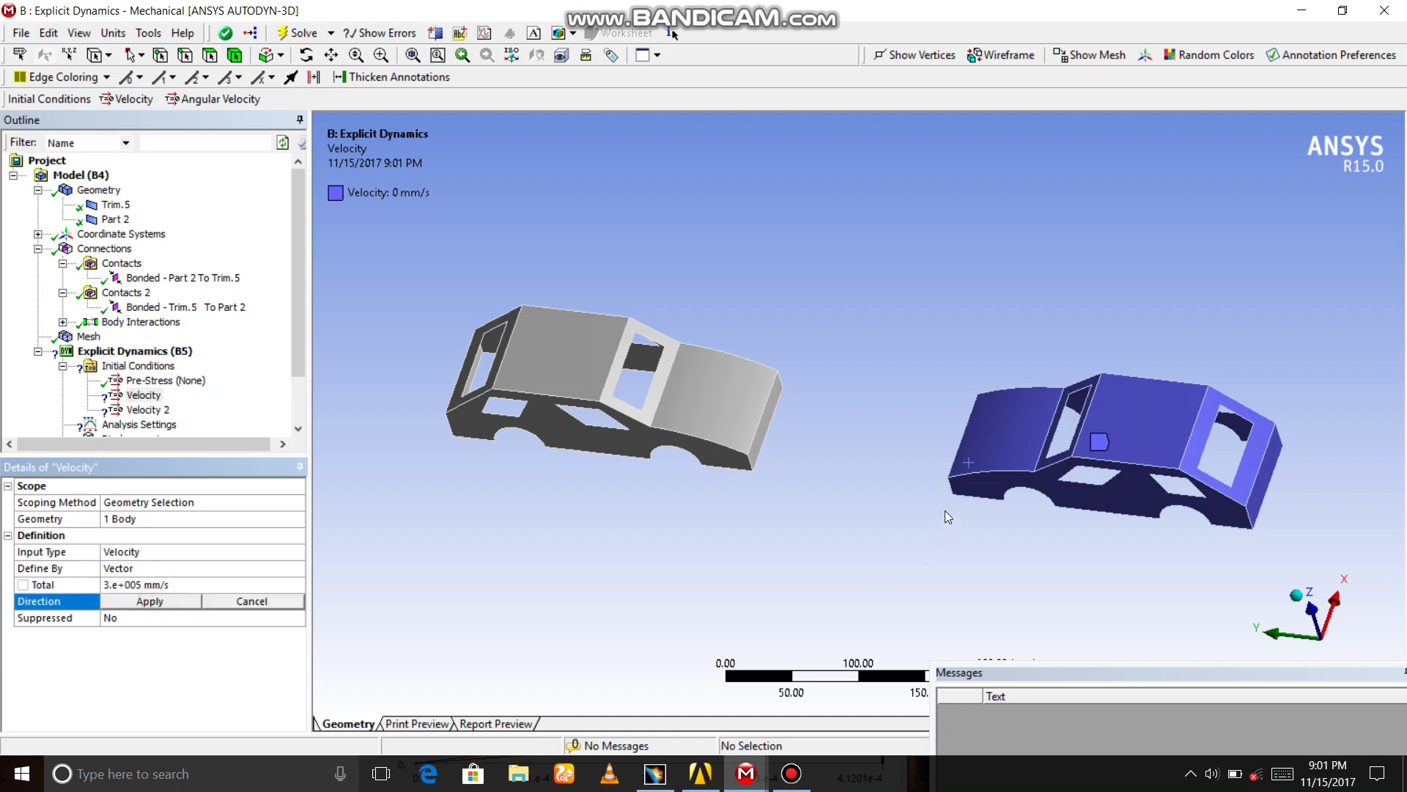
{"action": "left_click", "coordinate": [973, 504]}
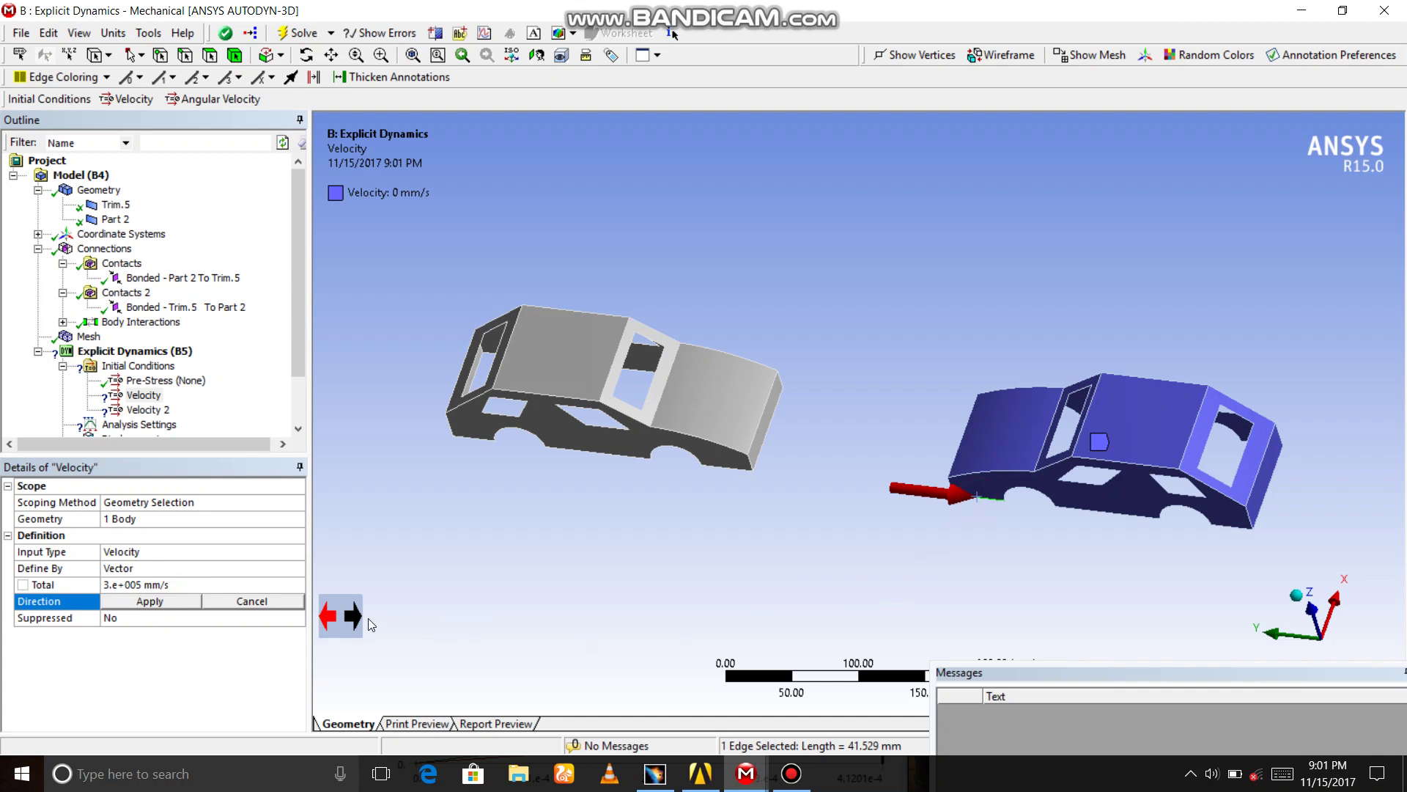
{"action": "left_click", "coordinate": [328, 615]}
{"action": "left_click", "coordinate": [151, 601]}
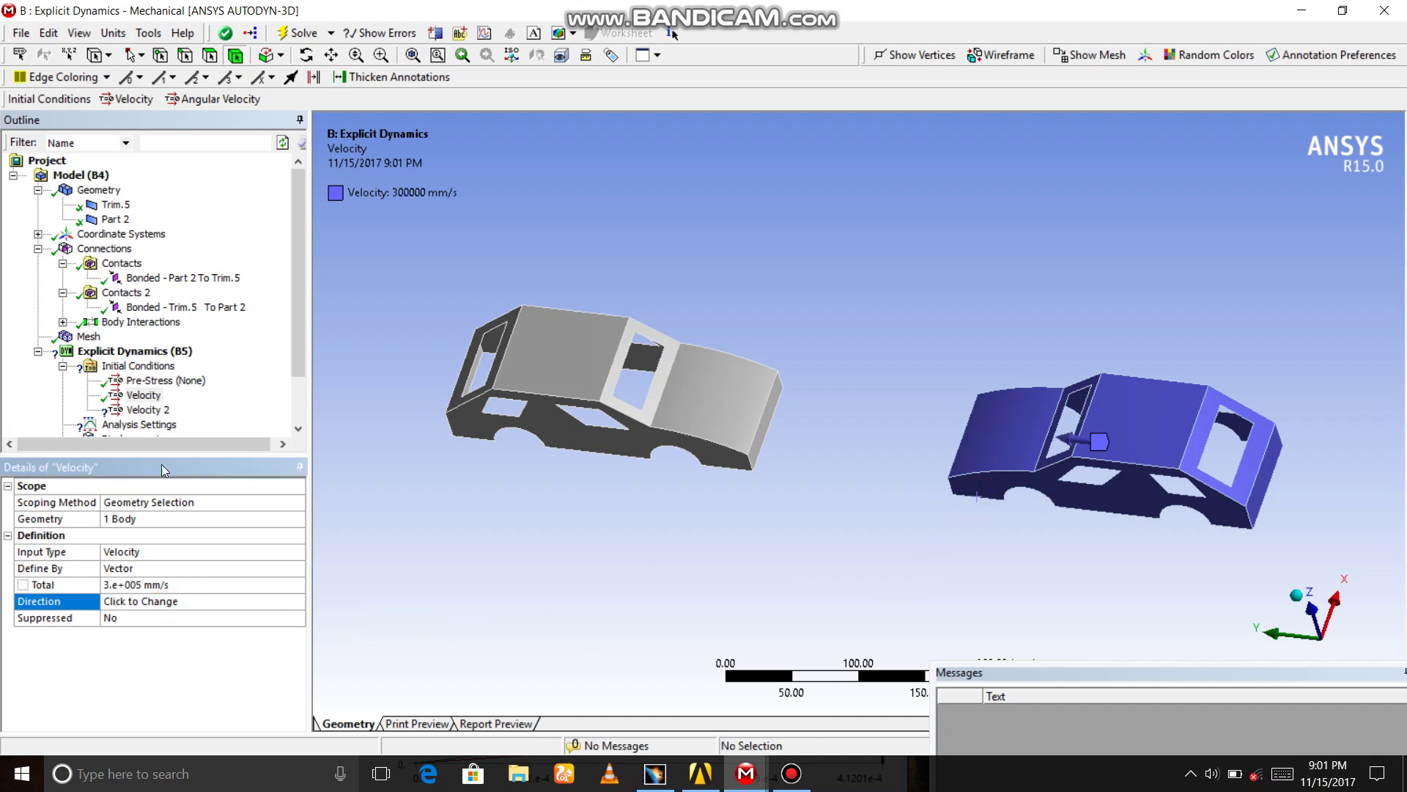
- Give the left car body 30e4 mm/s initial velocity along a picked edge direction
{"action": "left_click", "coordinate": [147, 409]}
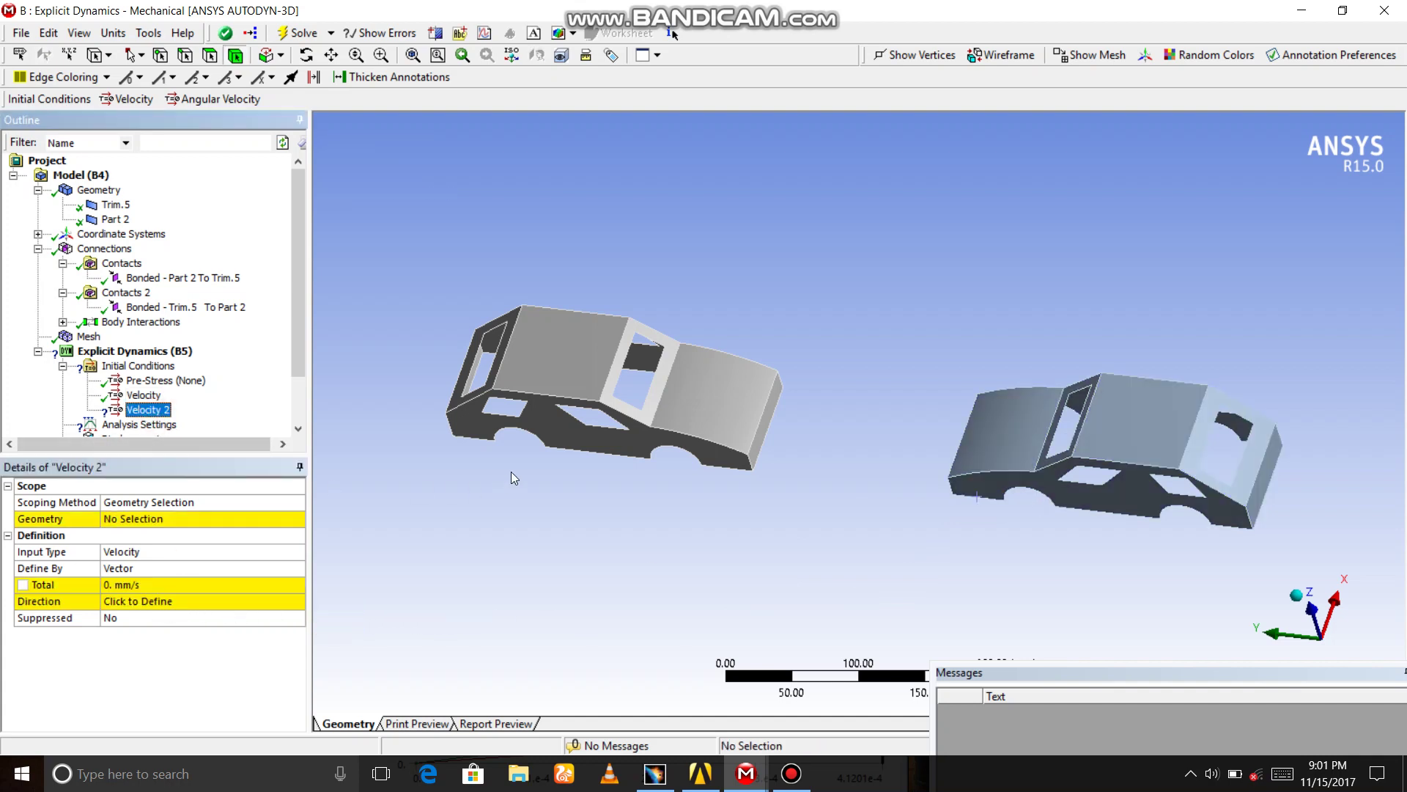
{"action": "left_click", "coordinate": [139, 520]}
{"action": "left_click", "coordinate": [572, 374]}
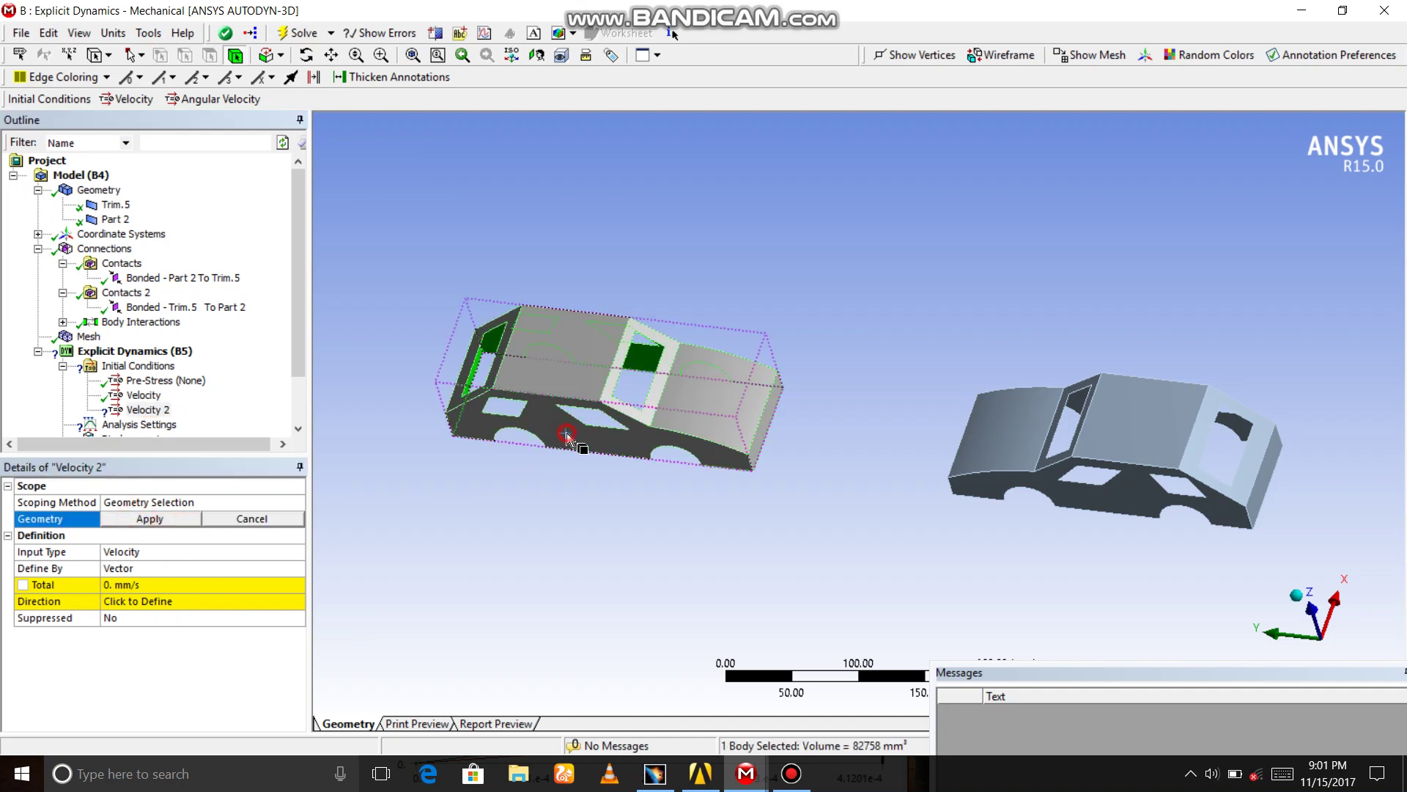
{"action": "left_click", "coordinate": [151, 519]}
{"action": "left_click", "coordinate": [156, 585]}
{"action": "type", "text": "30e4"}
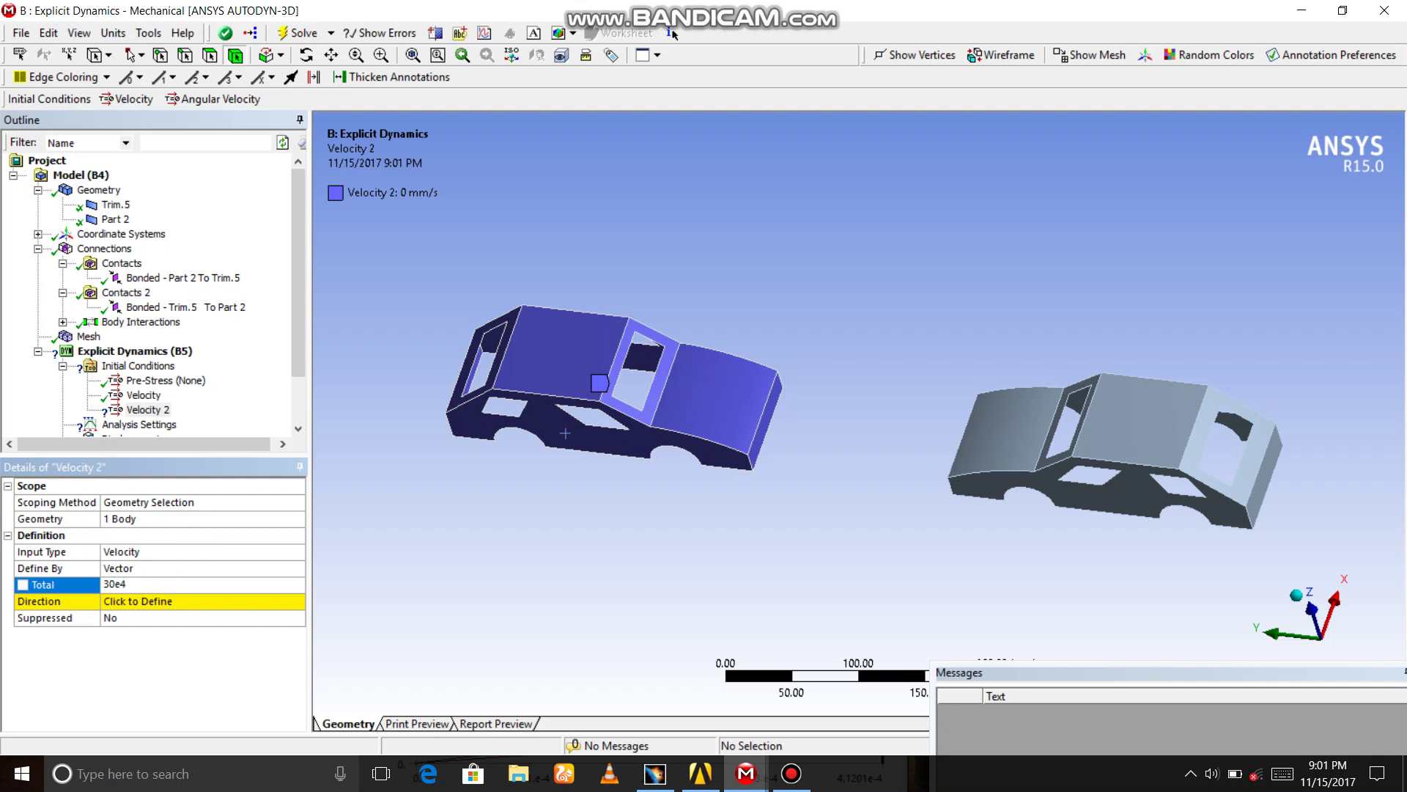
{"action": "key", "text": "Return"}
{"action": "left_click", "coordinate": [165, 601]}
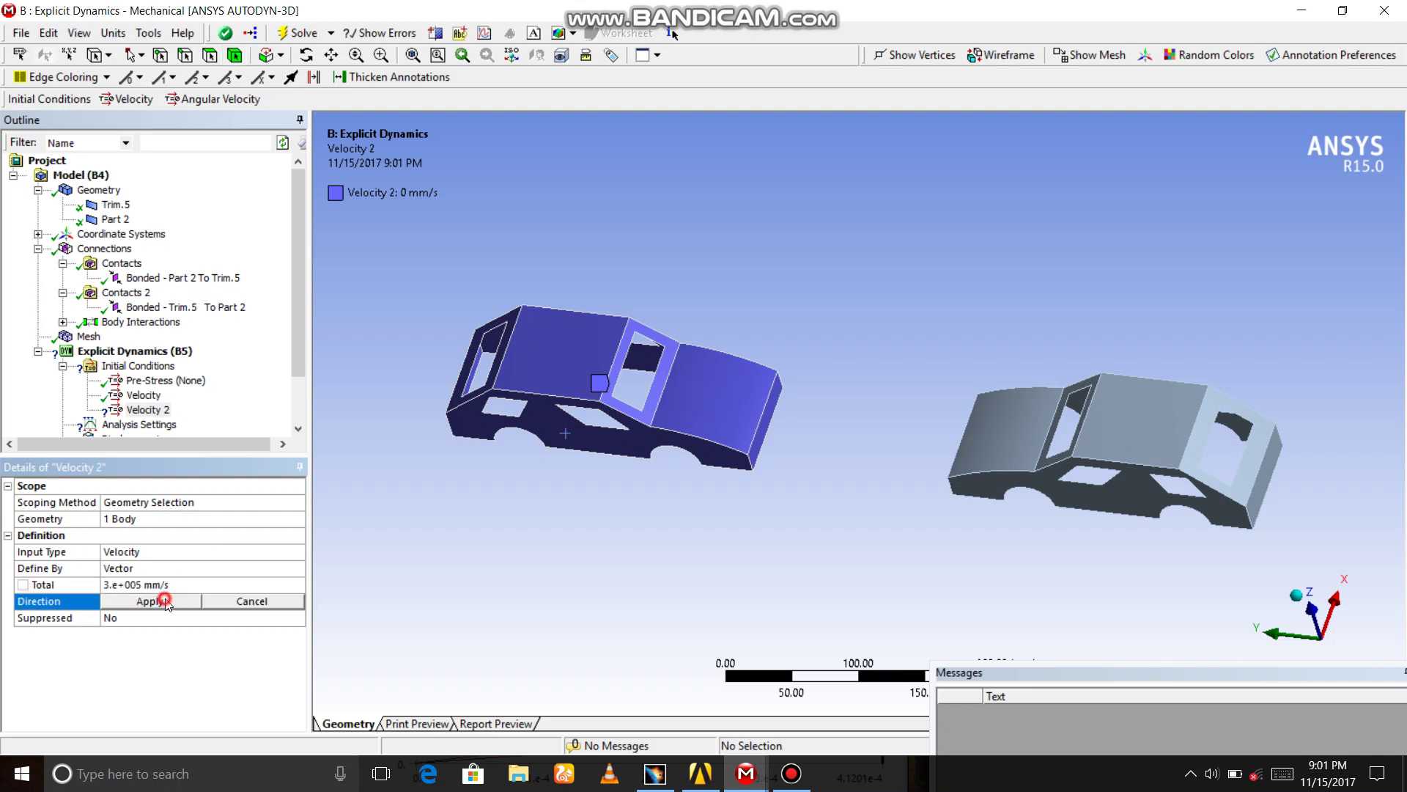
{"action": "left_click", "coordinate": [722, 476]}
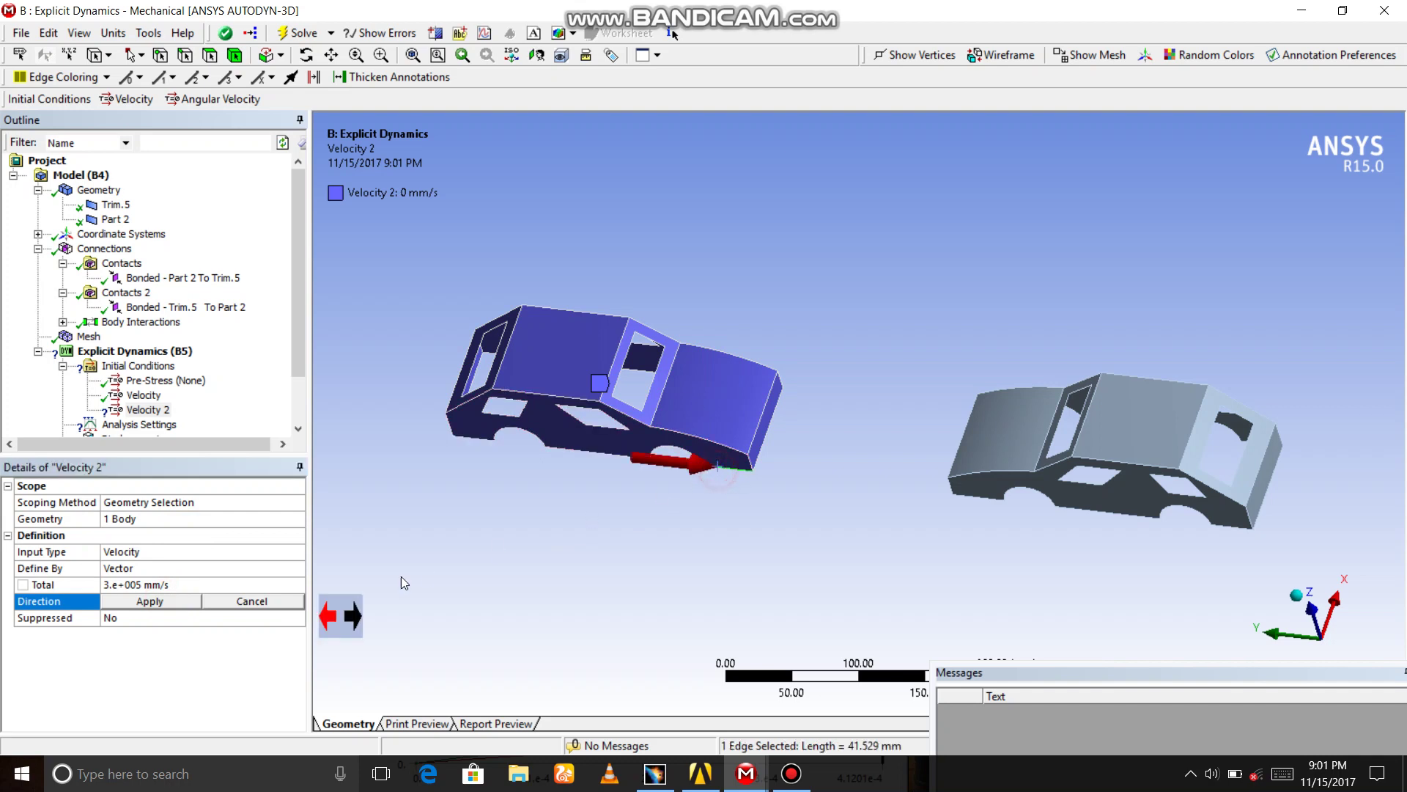
{"action": "left_click", "coordinate": [151, 602]}
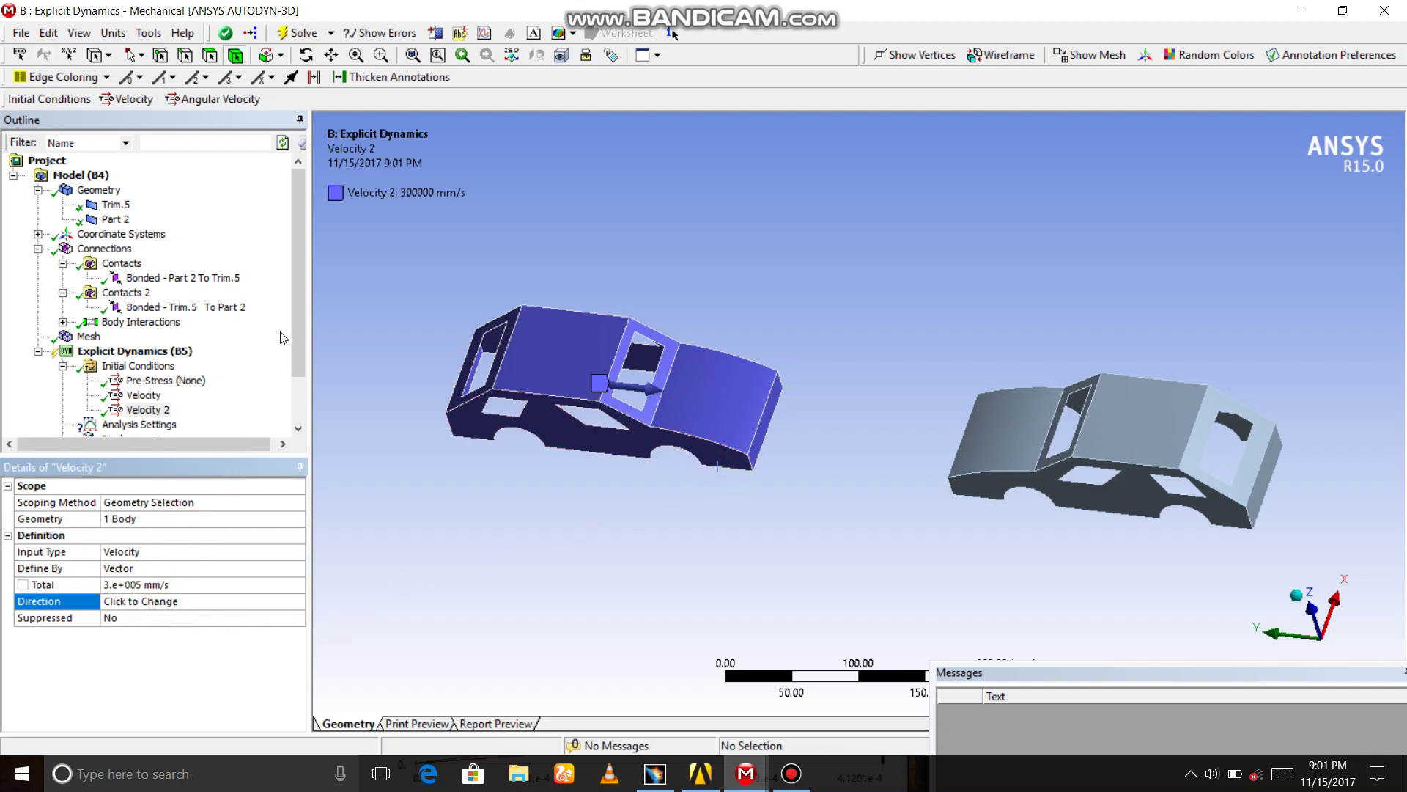
{"action": "left_click_drag", "start_coordinate": [302, 330], "coordinate": [303, 364]}
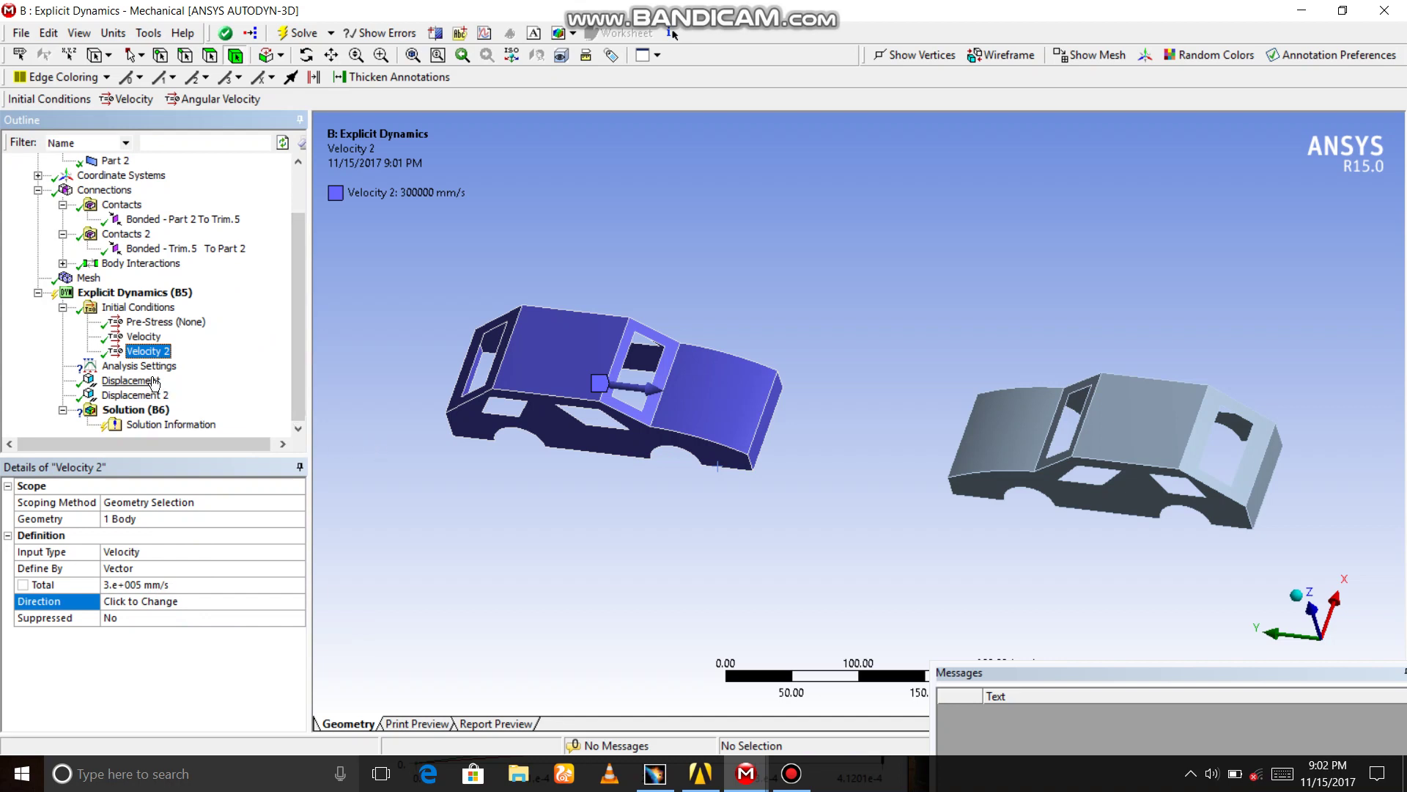
- Set the analysis End Time to 10 s in Analysis Settings
{"action": "left_click", "coordinate": [140, 367]}
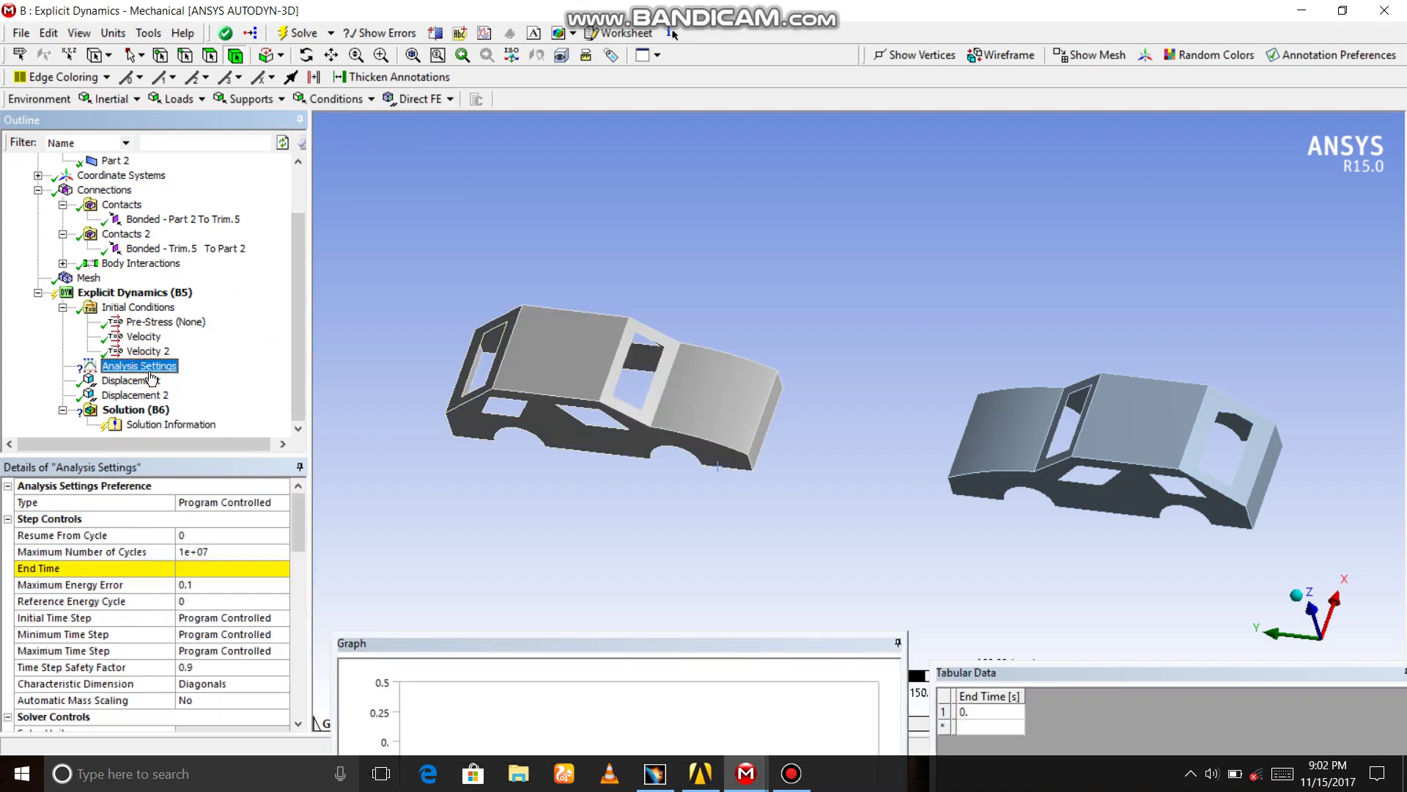
{"action": "left_click", "coordinate": [192, 568]}
{"action": "type", "text": "10"}
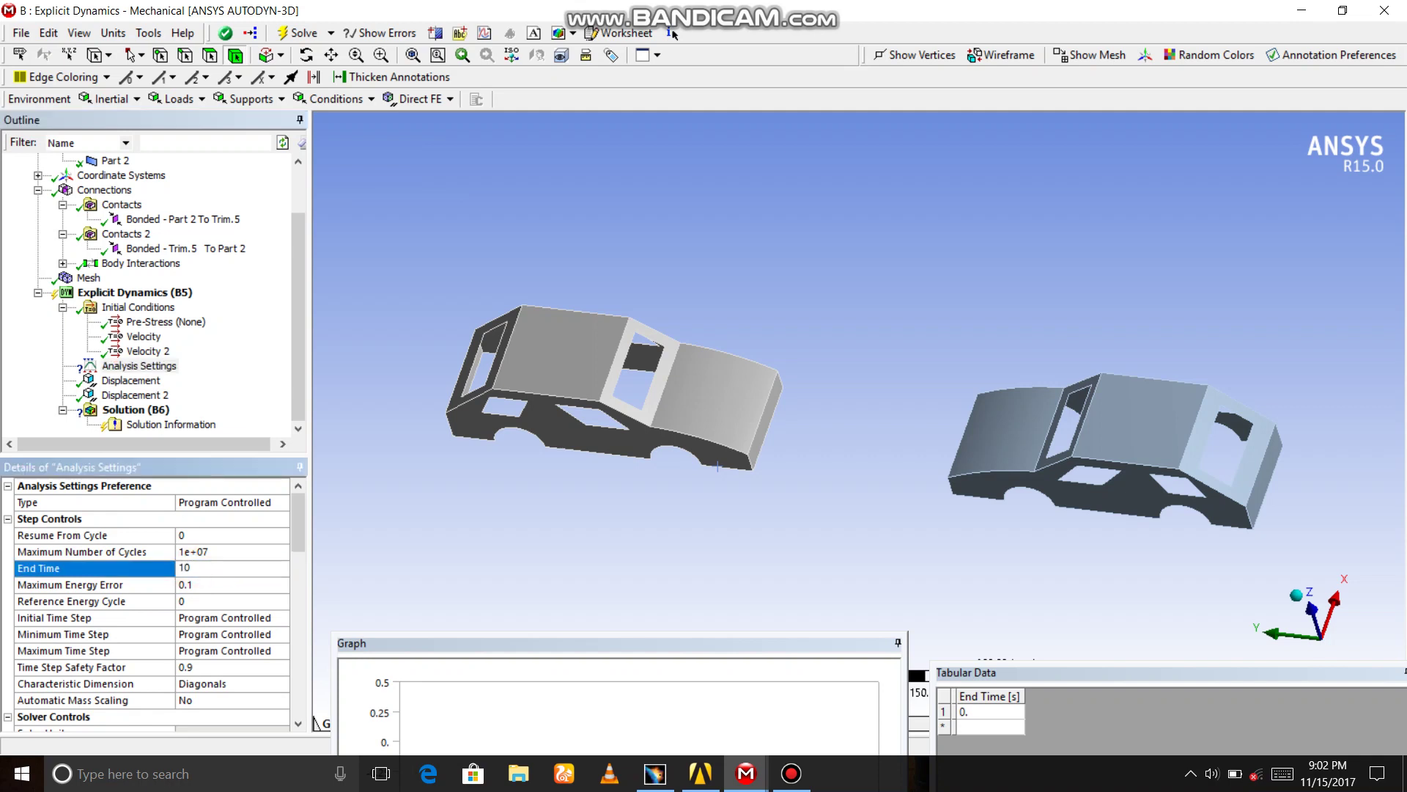
{"action": "type", "text": ". s"}
{"action": "key", "text": "Return"}
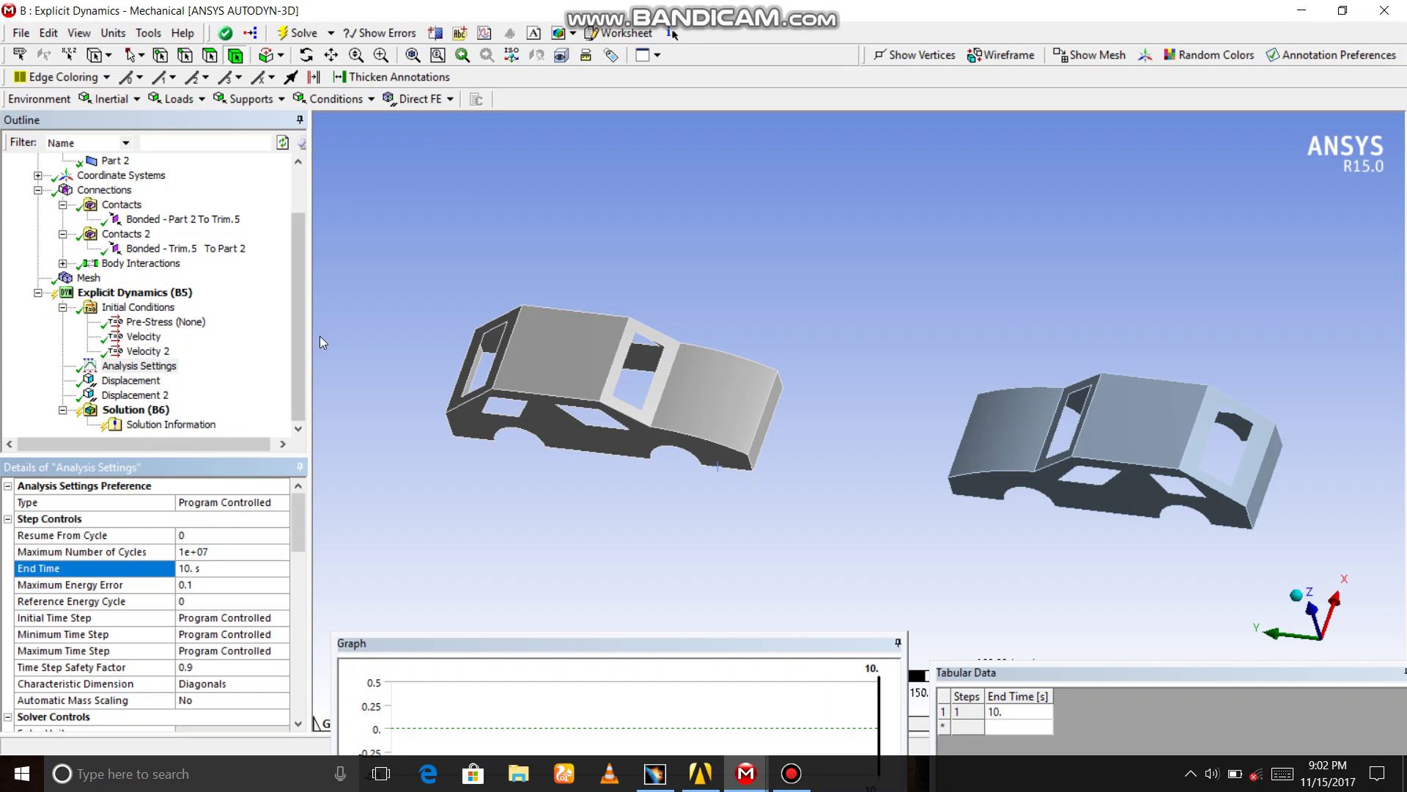
{"action": "left_click", "coordinate": [139, 366]}
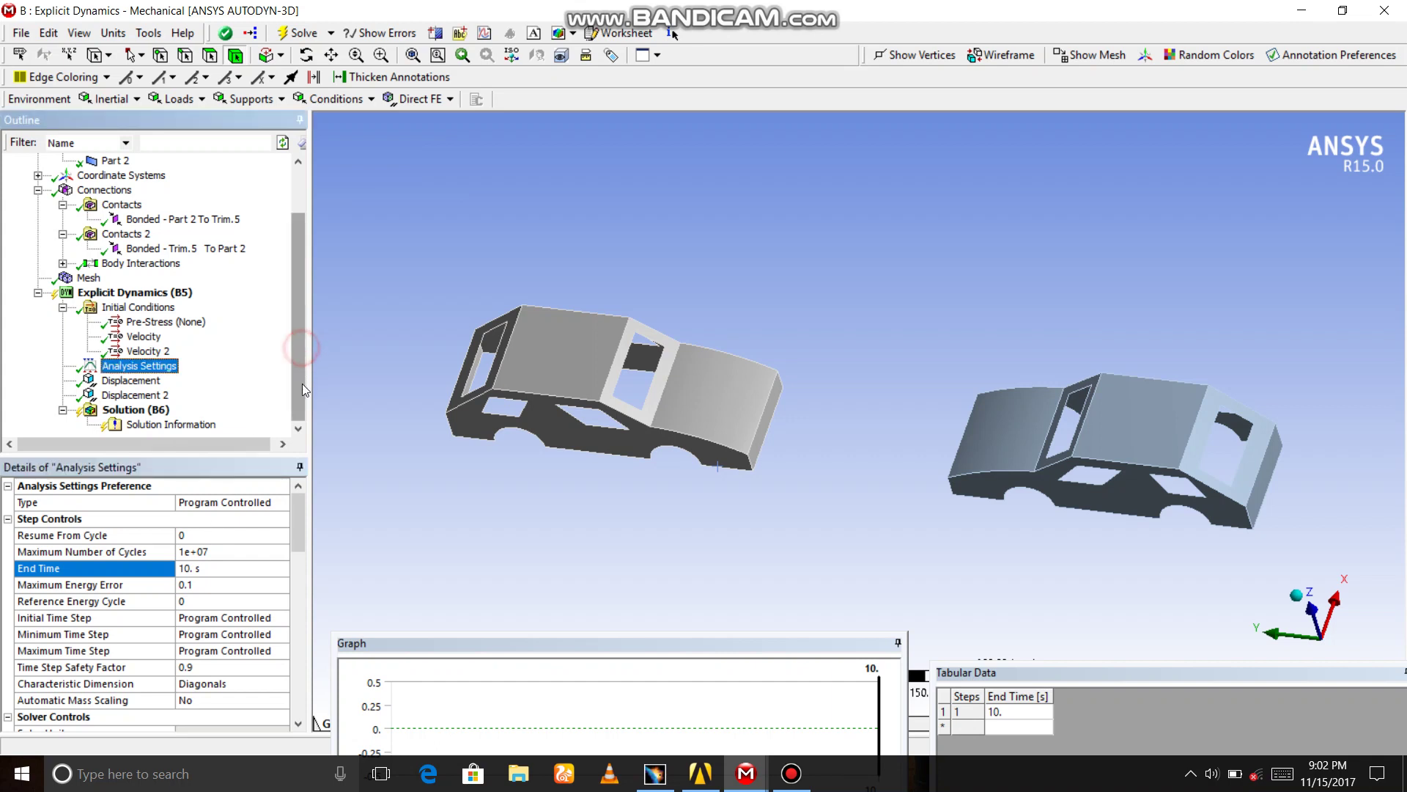
- Add Total Deformation and Equivalent Elastic Strain results under Solution (B6)
{"action": "left_click", "coordinate": [136, 410]}
{"action": "right_click", "coordinate": [135, 409]}
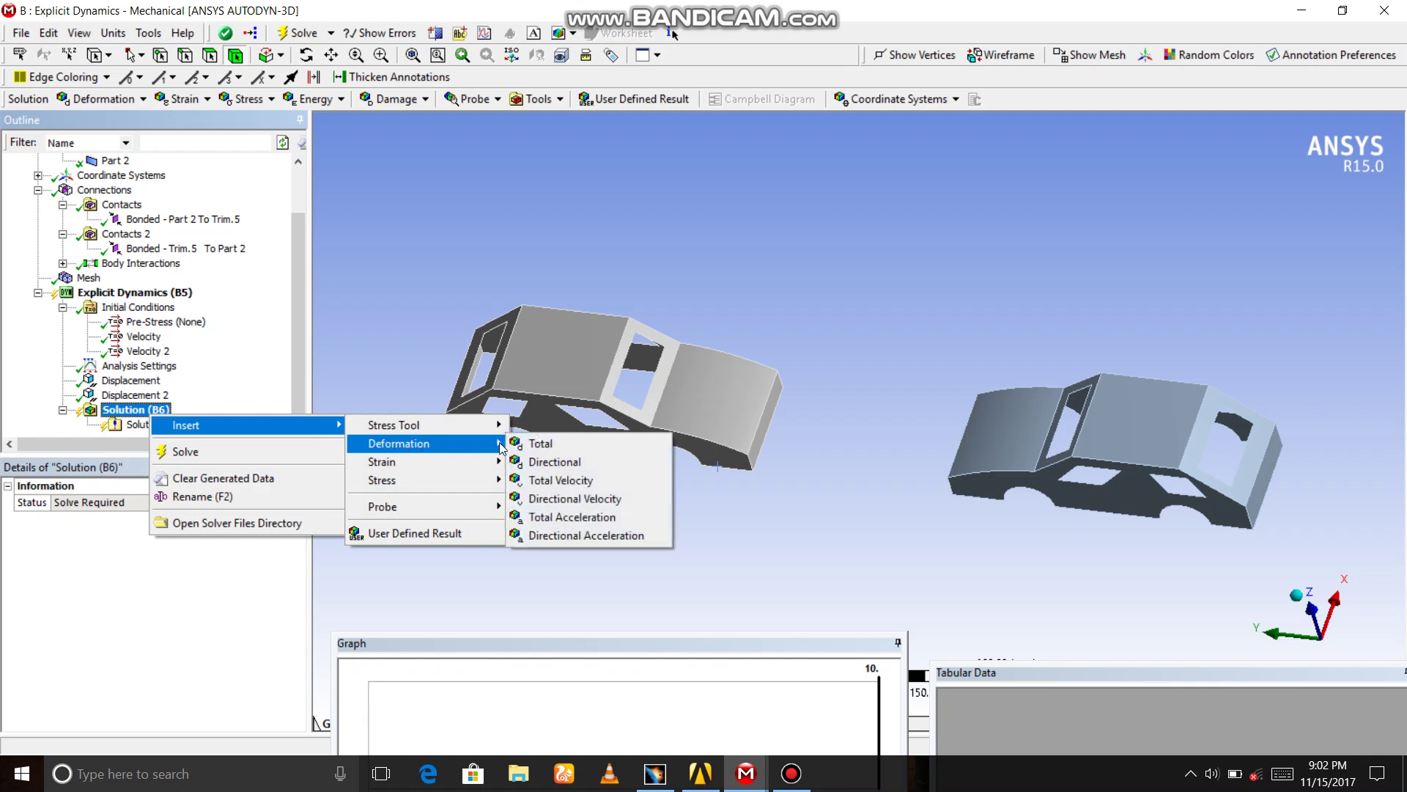
{"action": "left_click", "coordinate": [540, 443]}
{"action": "right_click", "coordinate": [136, 395]}
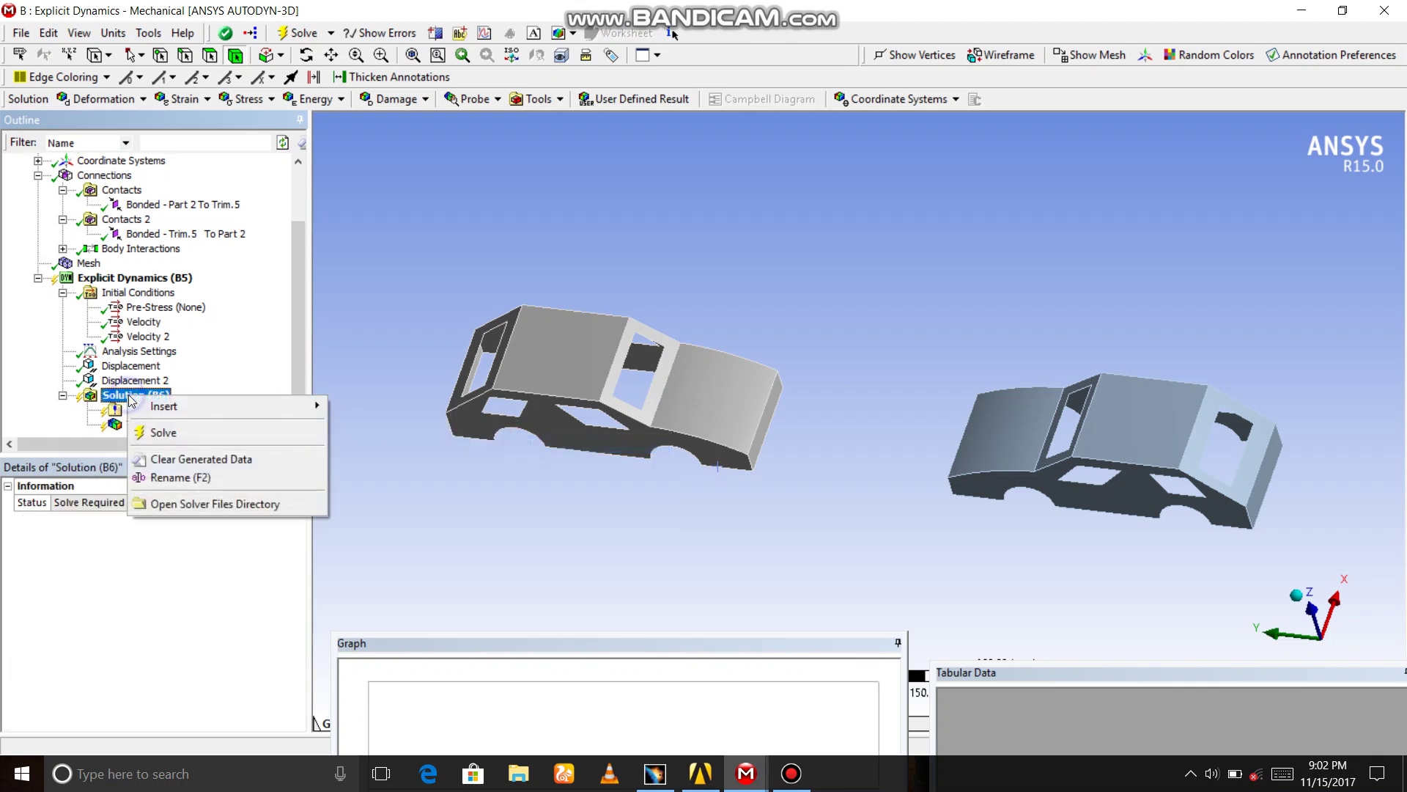
{"action": "mouse_move", "coordinate": [360, 442]}
{"action": "left_click", "coordinate": [560, 442]}
- Add a Shear Stress result and start solving the crash simulation
{"action": "left_click", "coordinate": [134, 381]}
{"action": "right_click", "coordinate": [135, 380]}
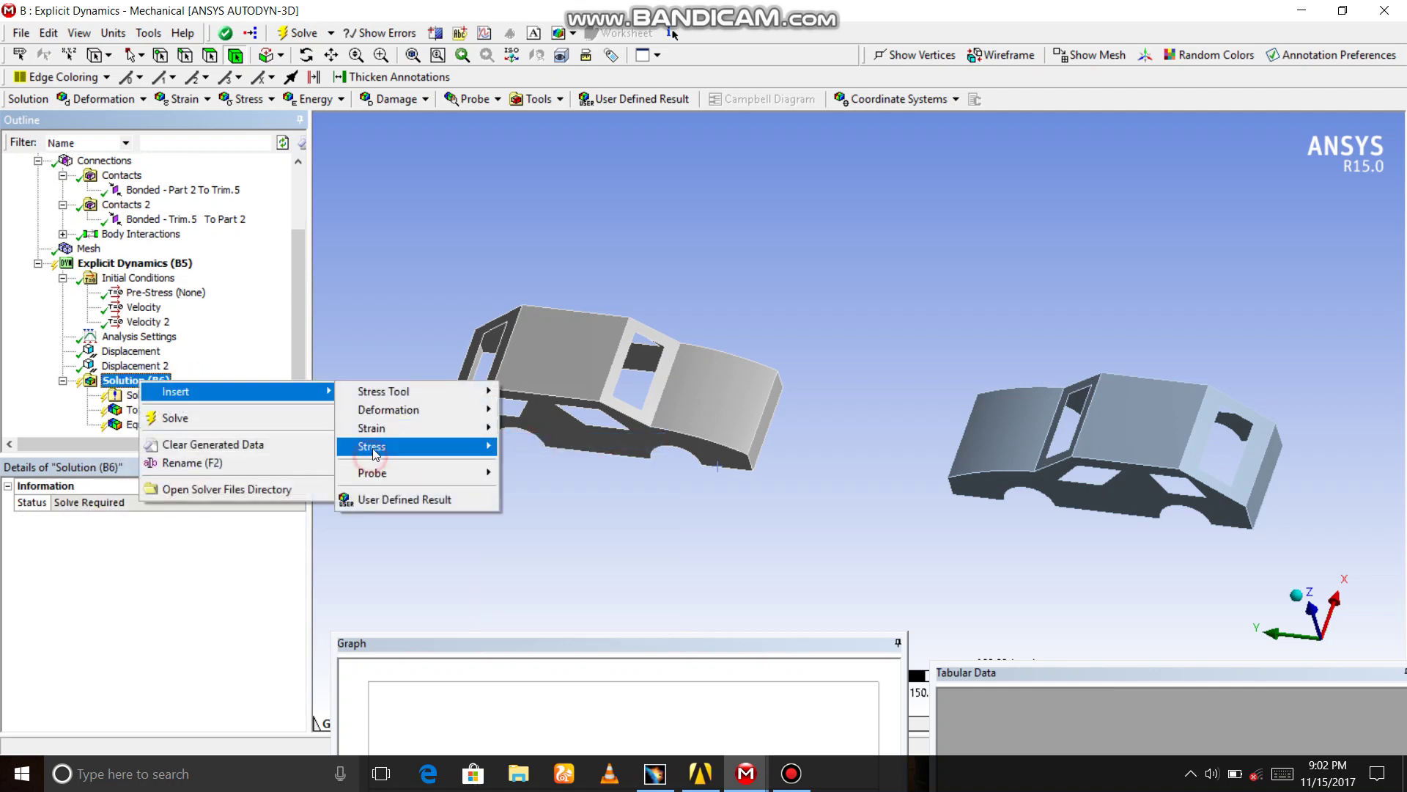
{"action": "mouse_move", "coordinate": [372, 445]}
{"action": "left_click", "coordinate": [539, 577]}
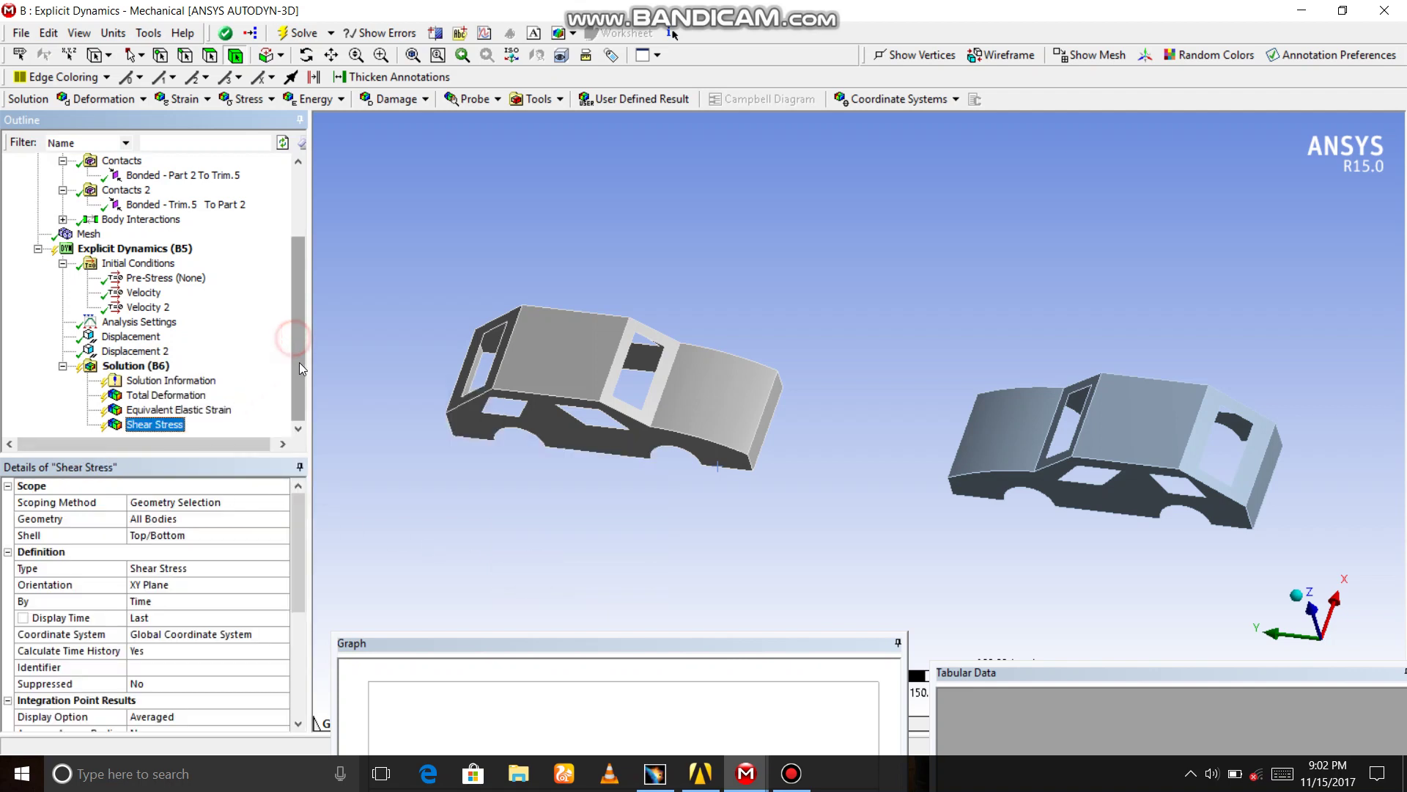
{"action": "left_click", "coordinate": [304, 32]}
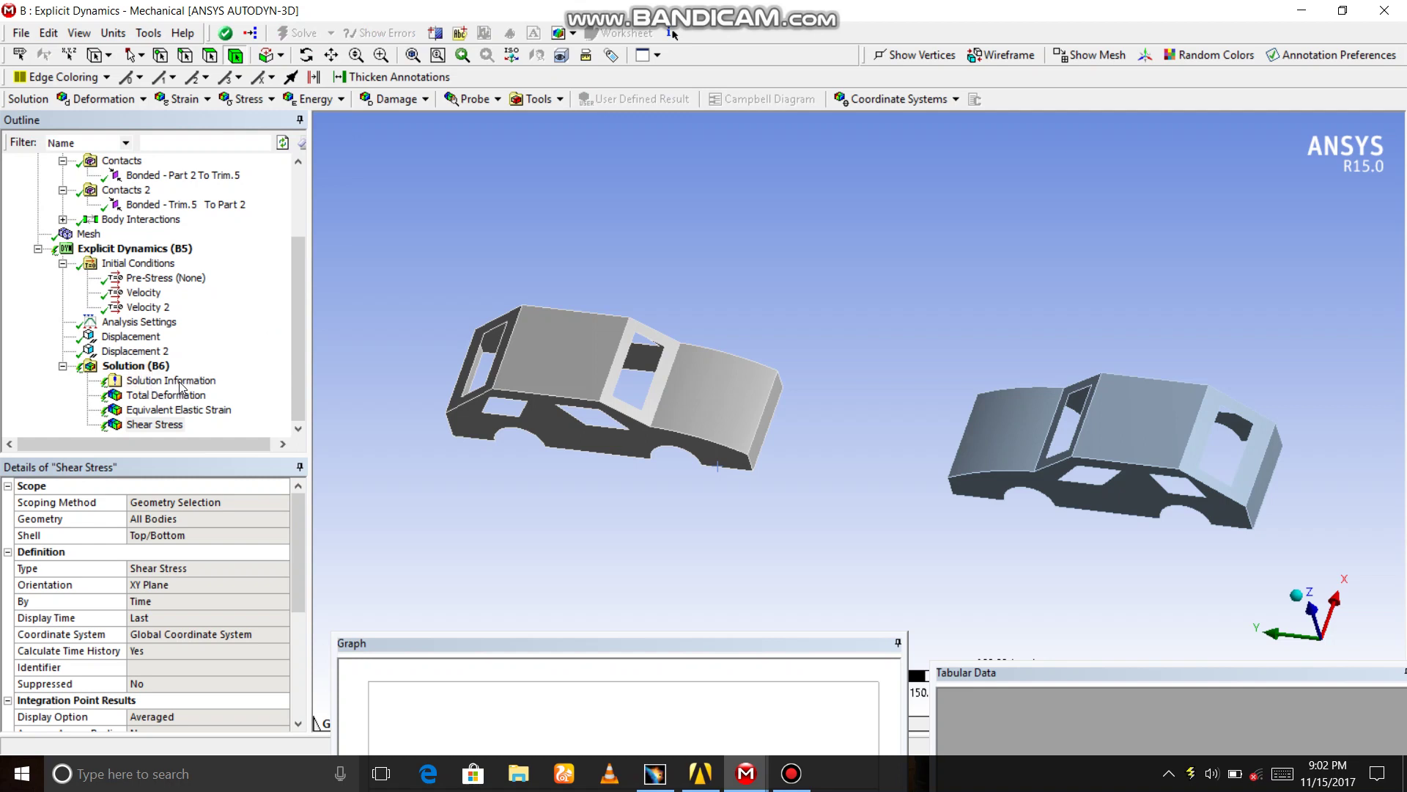
- View the Solver Output worksheet via Solution Information while the crash solves
{"action": "left_click", "coordinate": [172, 380]}
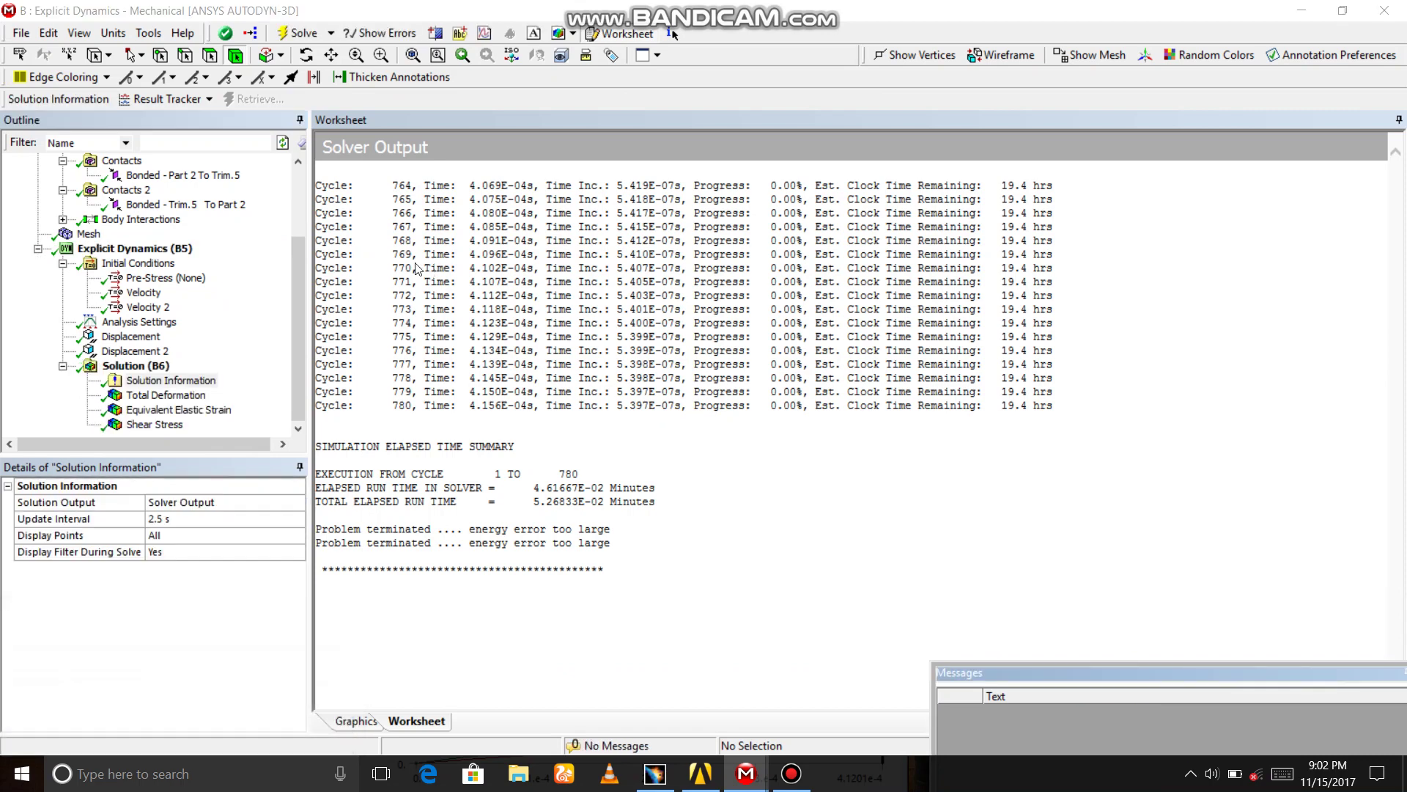
- Display Total Deformation, fit and rotate the crashed cars, and animate it
{"action": "left_click", "coordinate": [165, 395]}
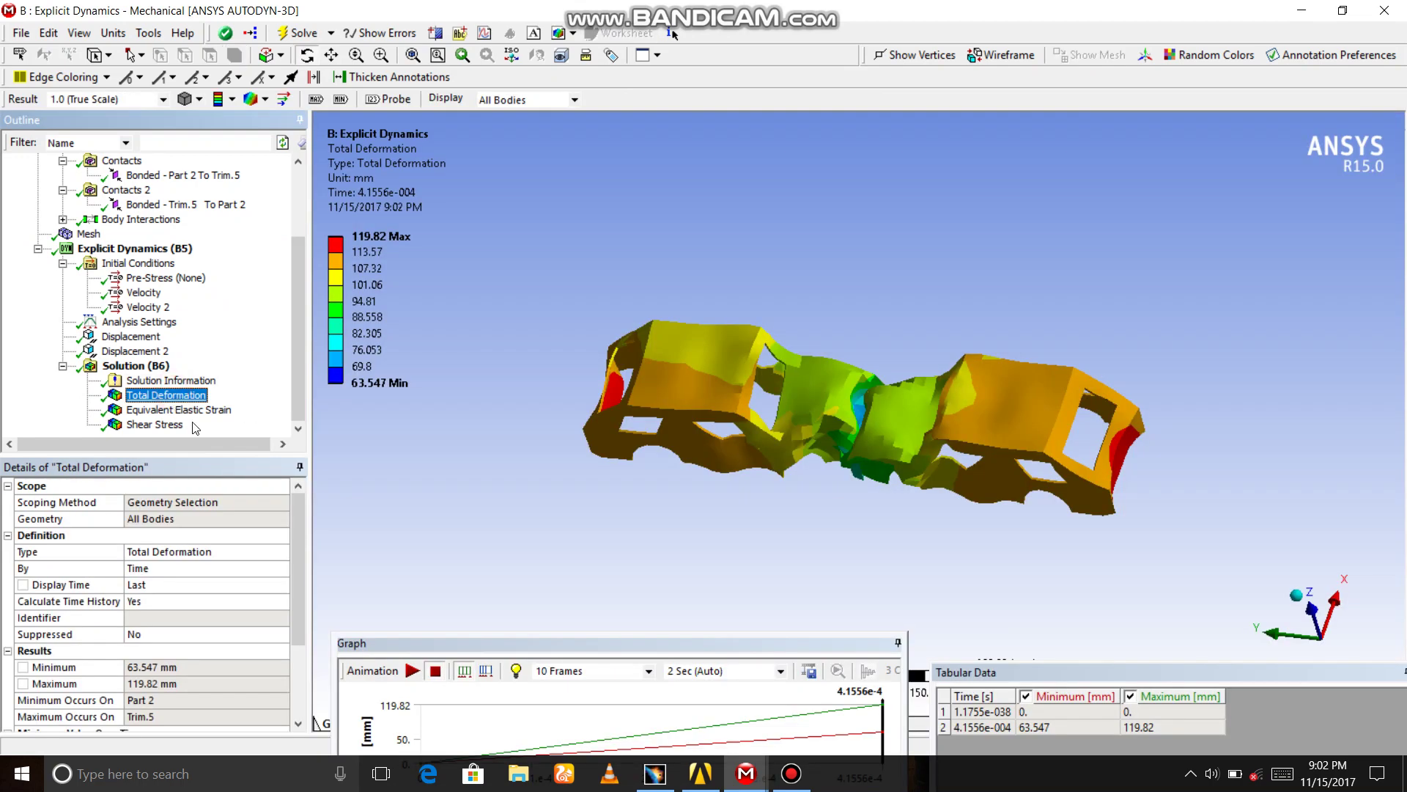
{"action": "right_click", "coordinate": [610, 280]}
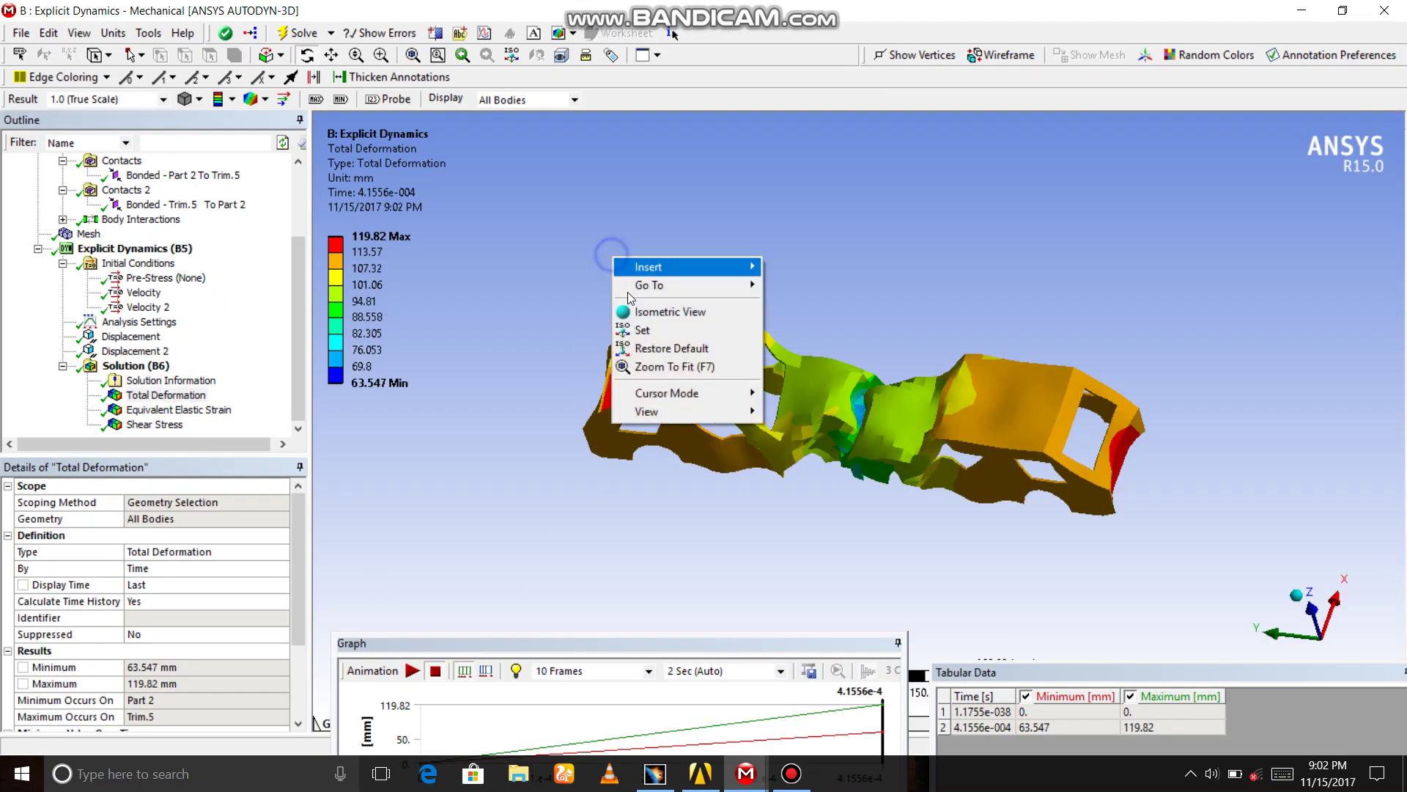
{"action": "left_click", "coordinate": [659, 364]}
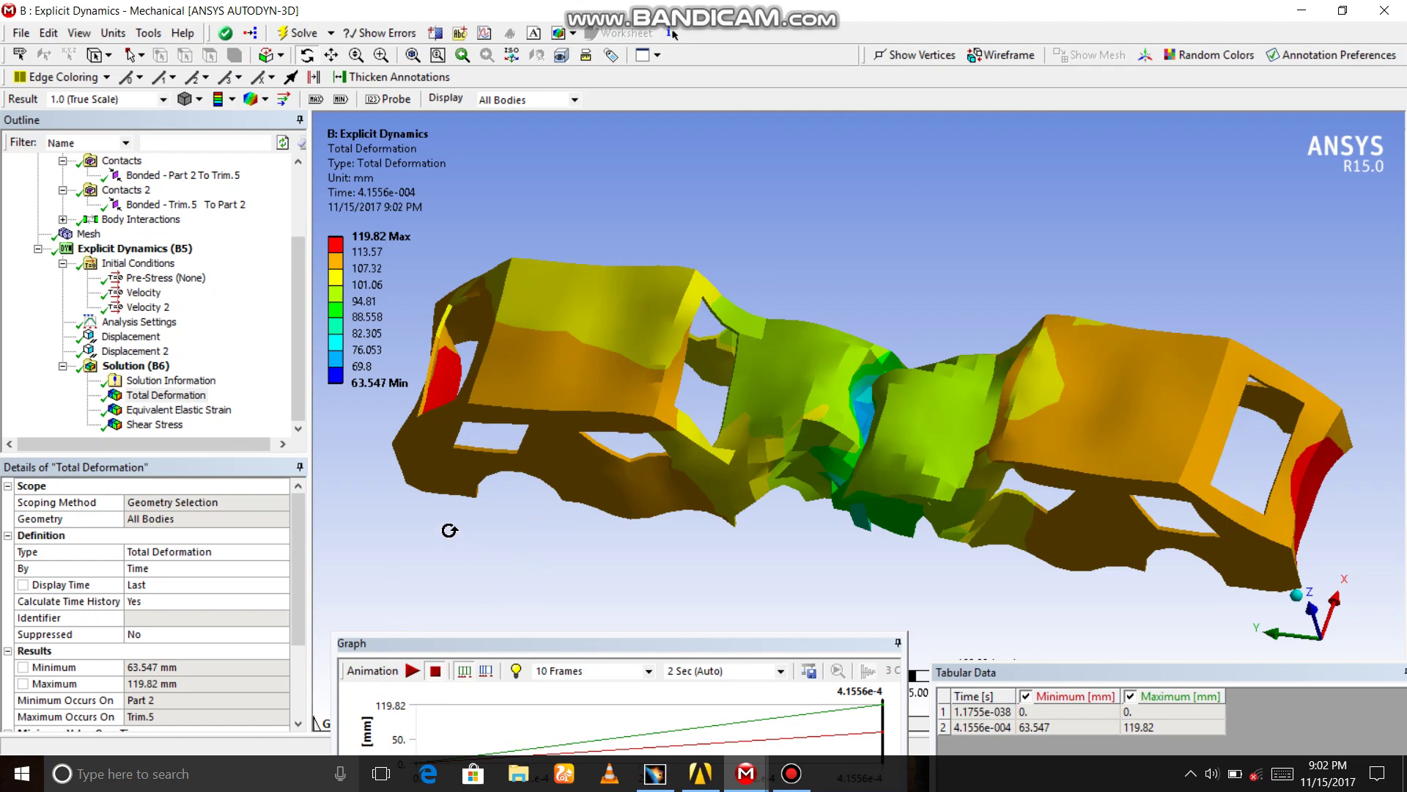
{"action": "mouse_move", "coordinate": [449, 531]}
{"action": "middle_mouse_down"}
{"action": "mouse_move", "coordinate": [456, 501]}
{"action": "mouse_move", "coordinate": [538, 500]}
{"action": "mouse_move", "coordinate": [622, 527]}
{"action": "mouse_move", "coordinate": [617, 484]}
{"action": "middle_mouse_up"}
{"action": "left_click", "coordinate": [412, 671]}
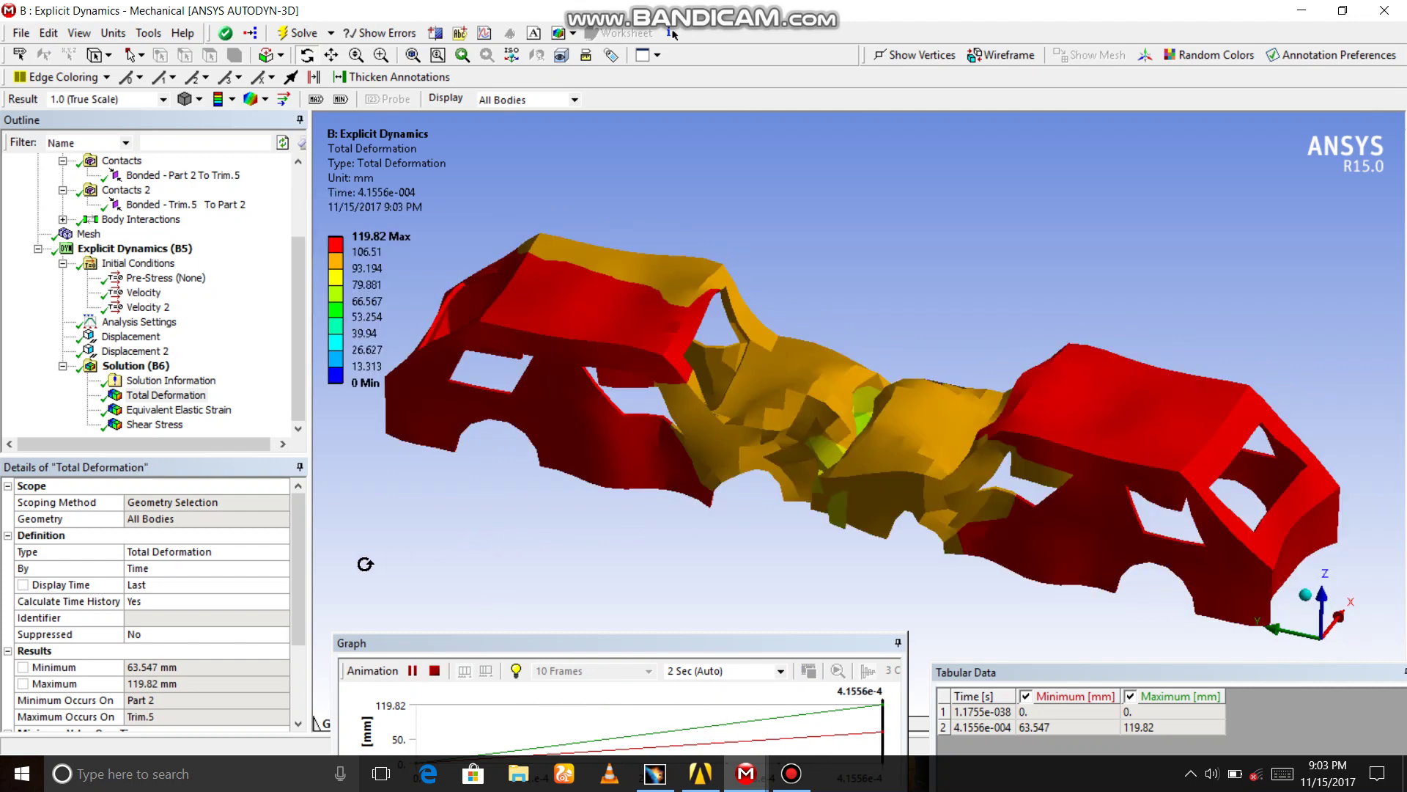
- Animate the Equivalent Elastic Strain and Shear Stress contours of the crash
{"action": "left_click", "coordinate": [179, 410]}
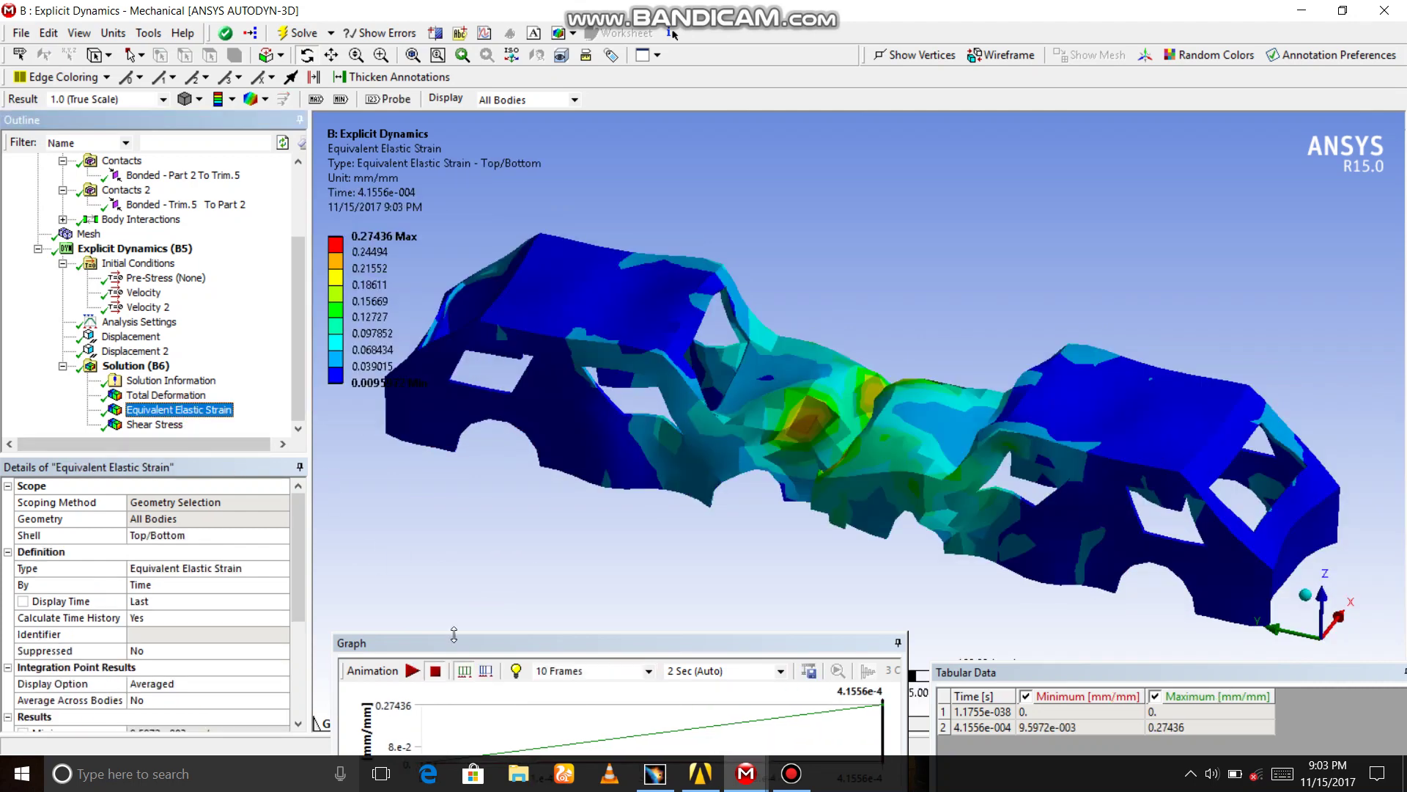
{"action": "left_click", "coordinate": [412, 672]}
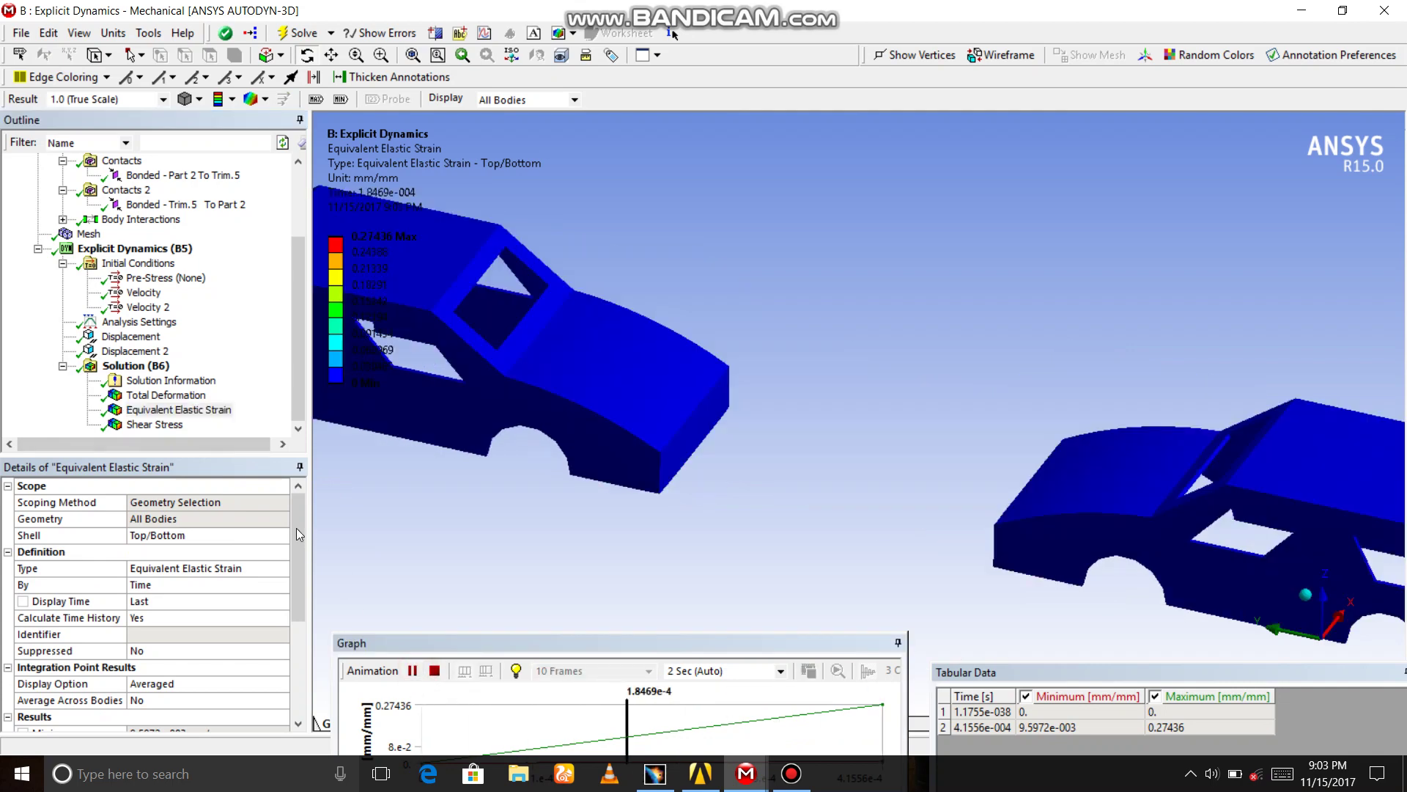
{"action": "left_click", "coordinate": [154, 424]}
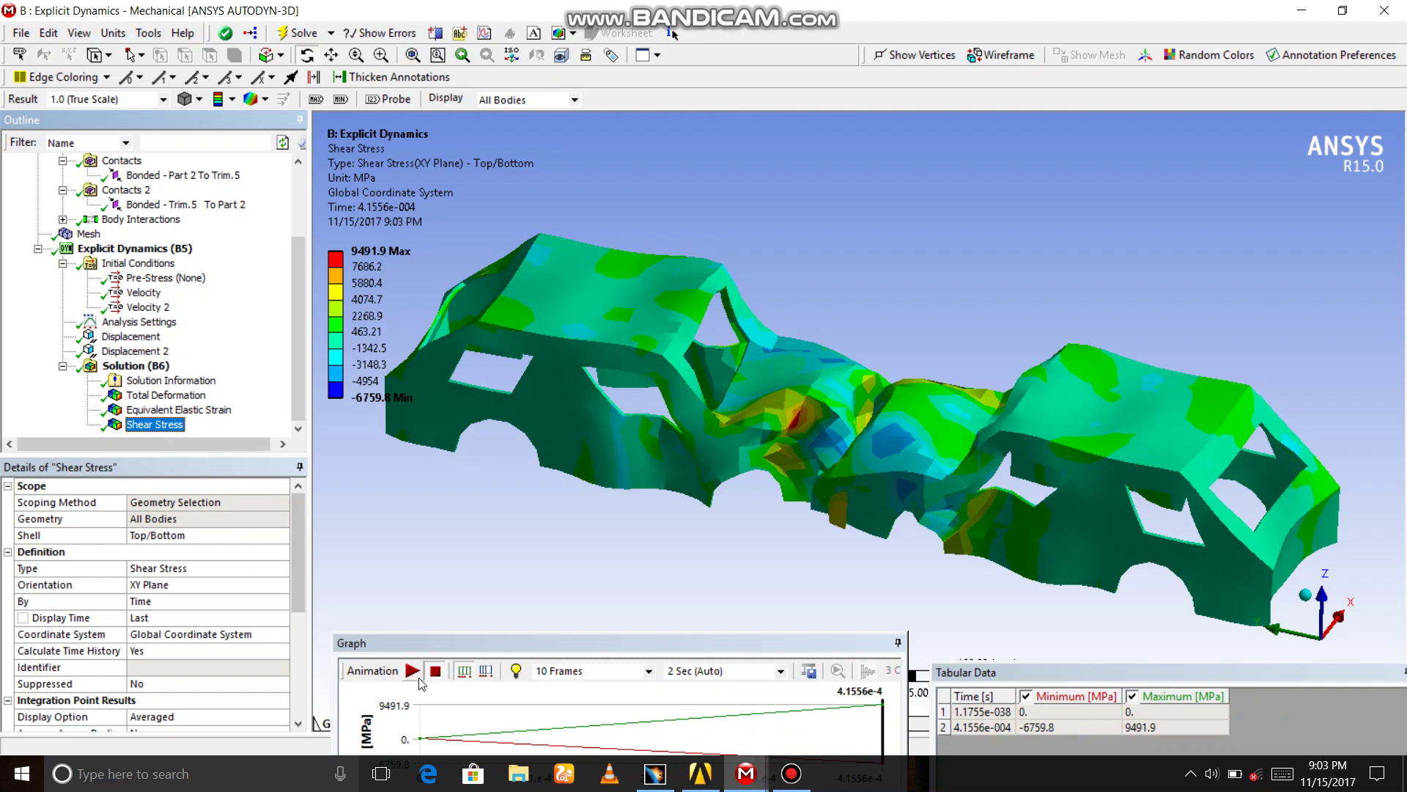
{"action": "left_click", "coordinate": [414, 671]}
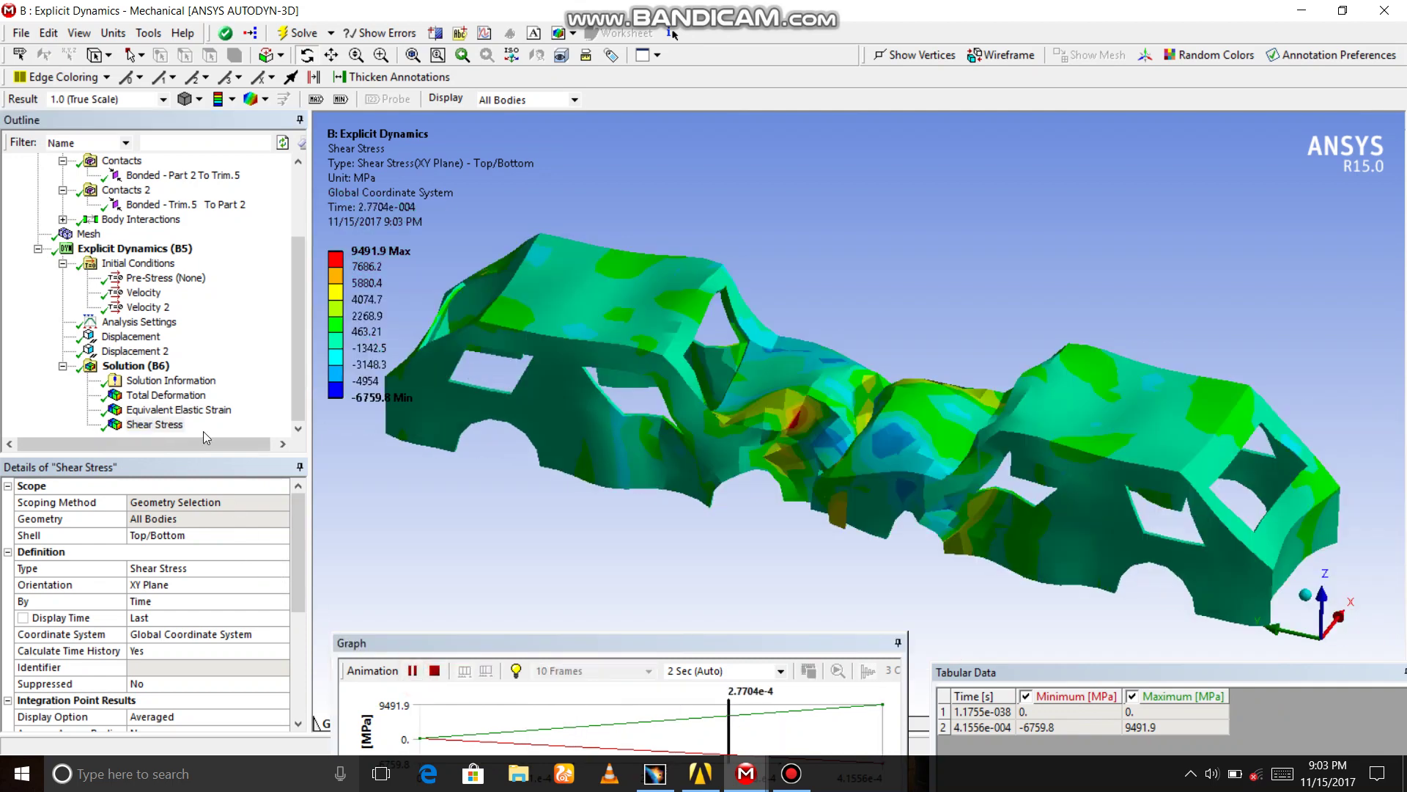
- Raise the first car's velocity to 40e4 mm/s, re-solve, and show Total Deformation (151.51 mm max)
{"action": "left_click", "coordinate": [143, 293]}
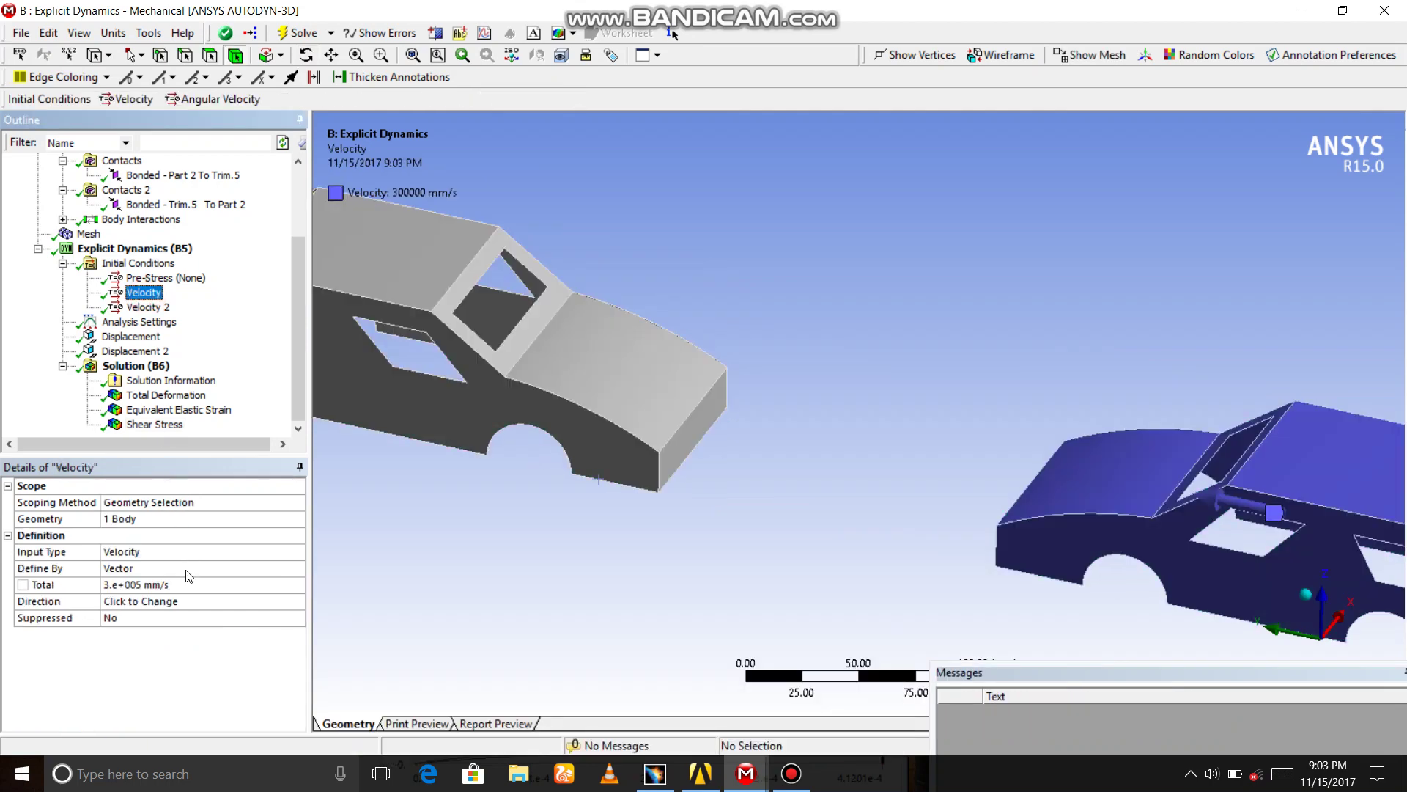
{"action": "left_click", "coordinate": [187, 584]}
{"action": "type", "text": "40e4"}
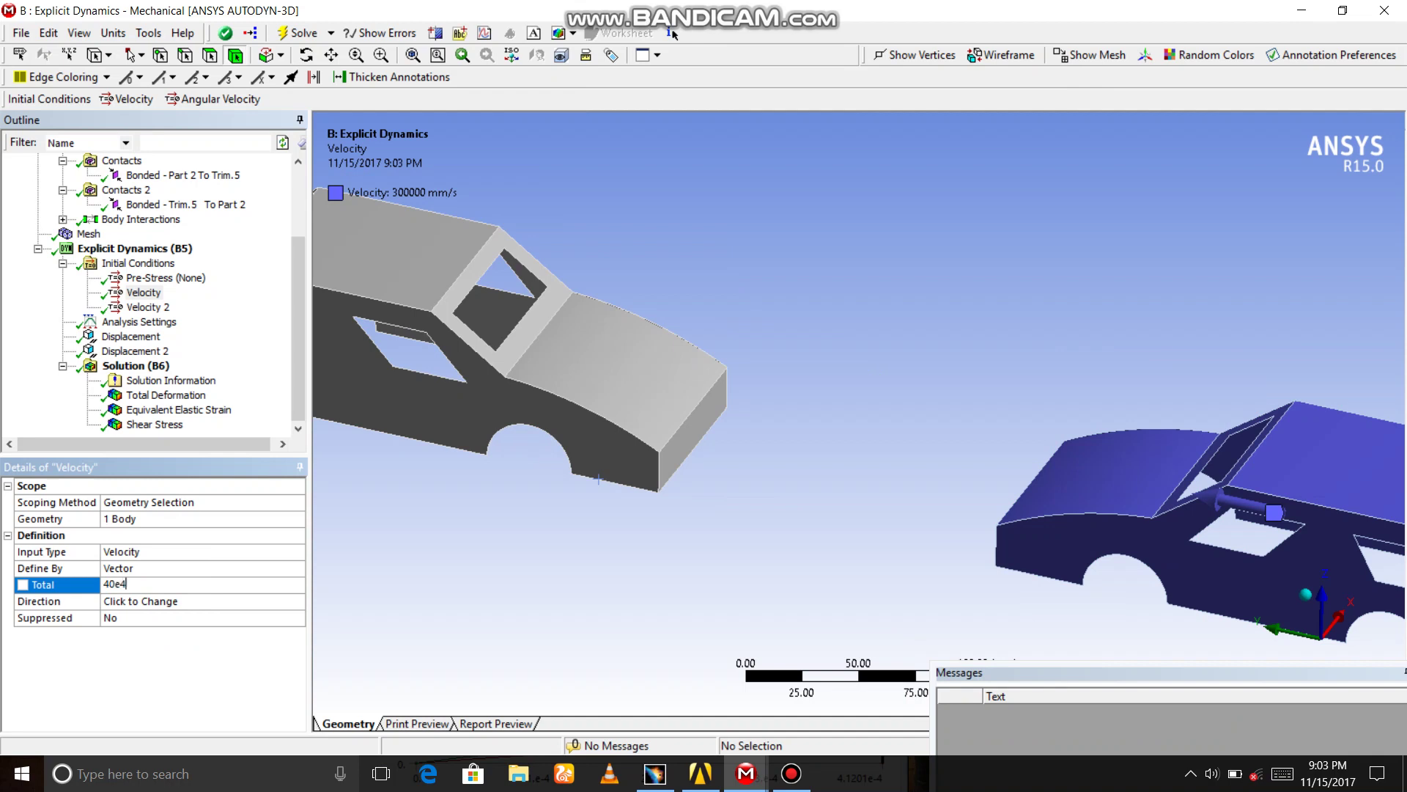
{"action": "type", "text": ".e+005 mm/s"}
{"action": "key", "text": "Return"}
{"action": "left_click", "coordinate": [296, 33]}
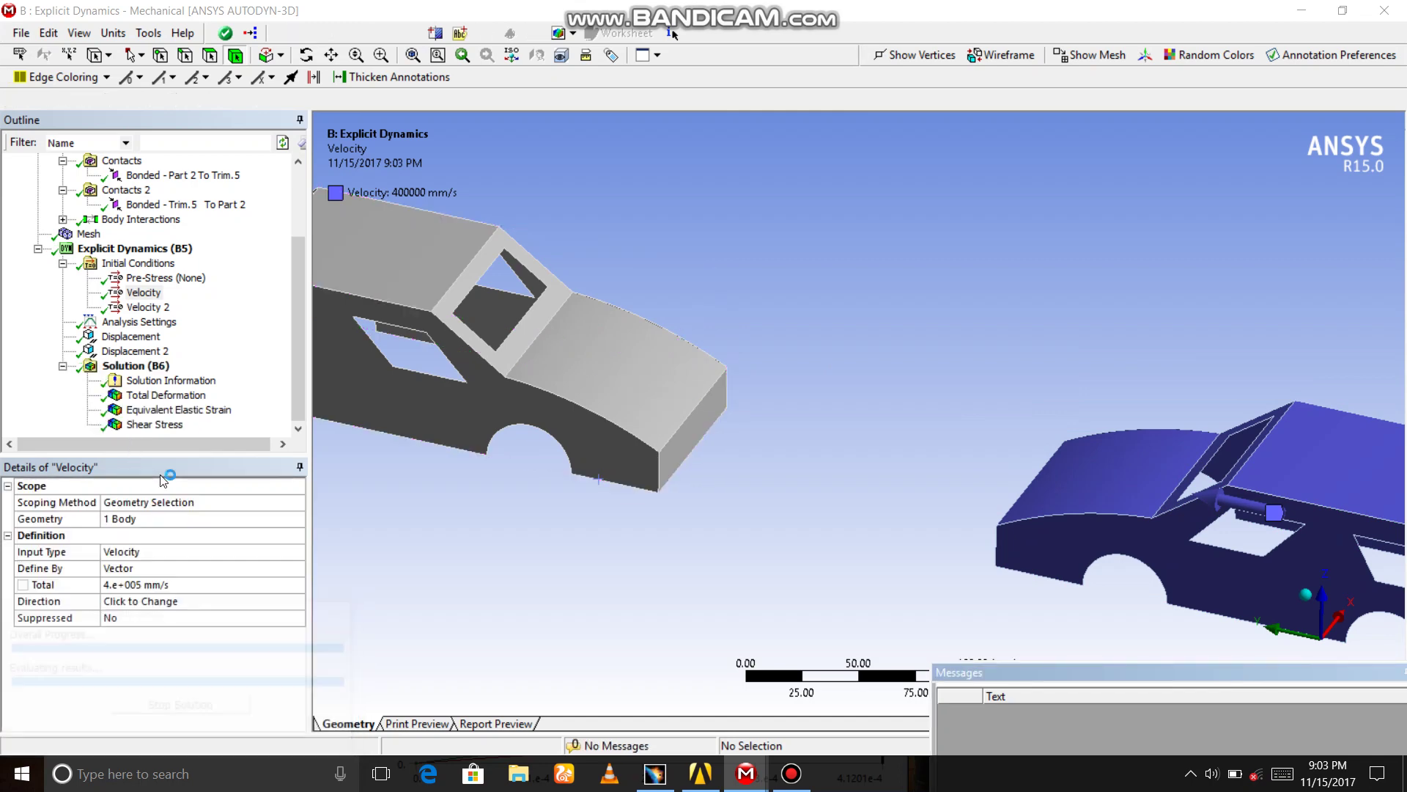
{"action": "left_click", "coordinate": [164, 395]}
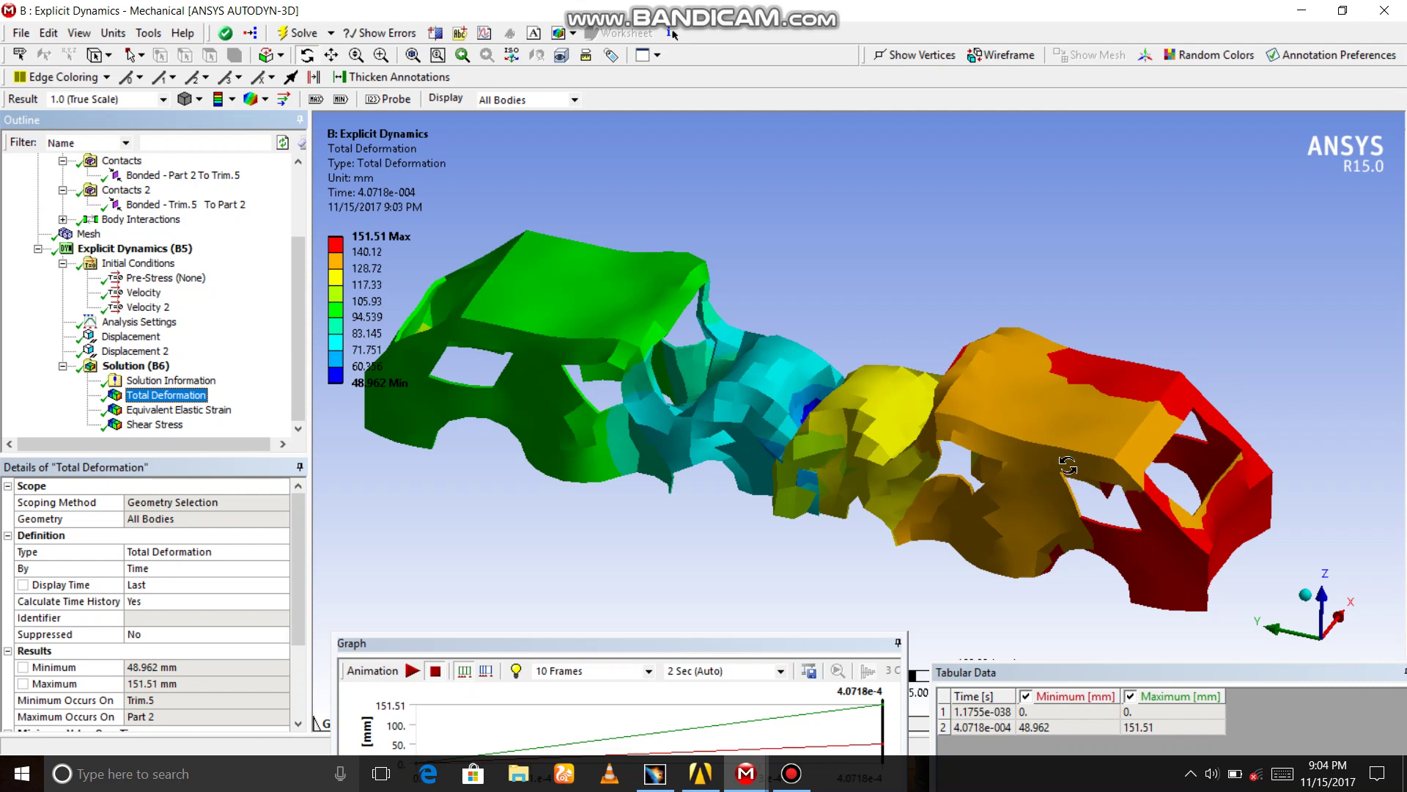
- Animate the updated Total Deformation, Equivalent Elastic Strain and Shear Stress contours
{"action": "left_click", "coordinate": [413, 670]}
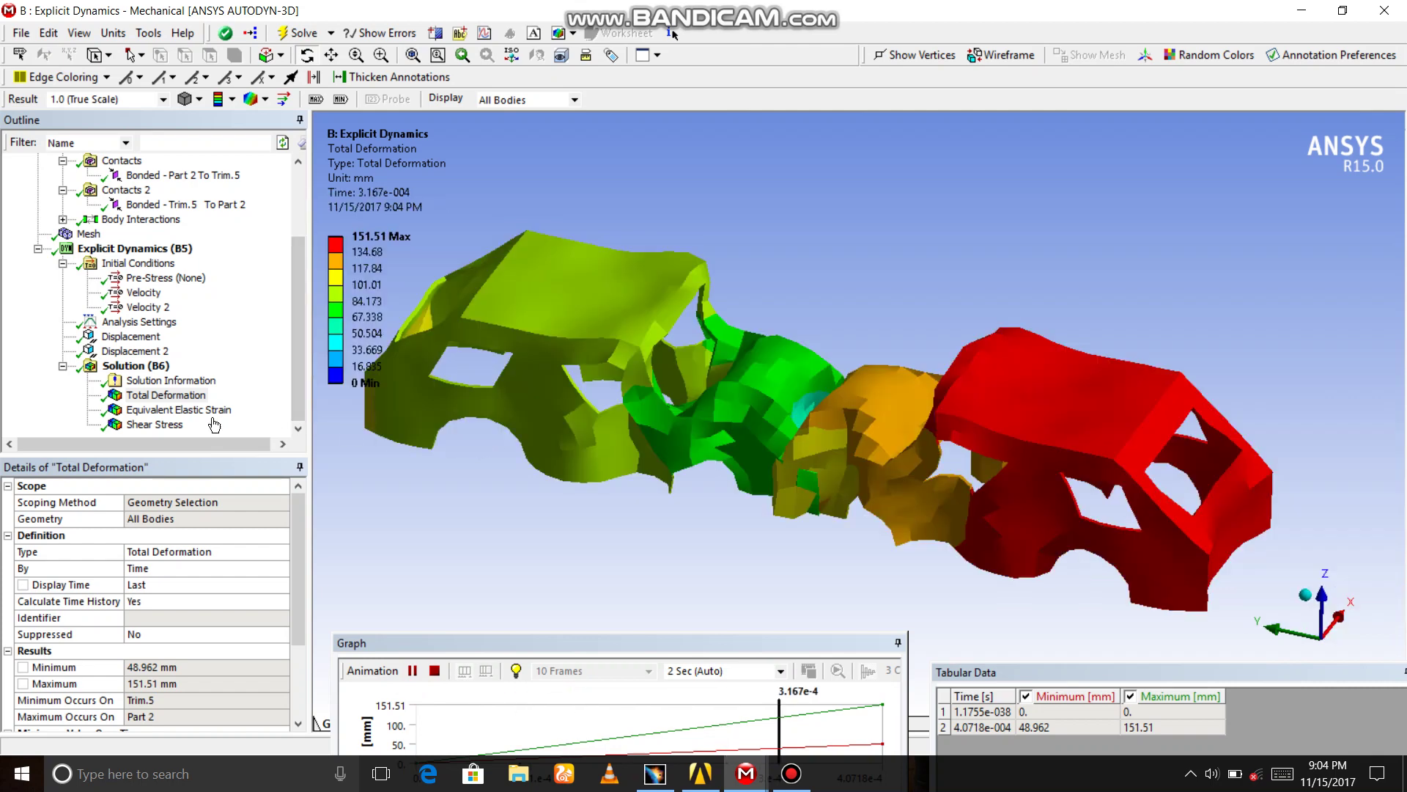
{"action": "left_click", "coordinate": [178, 410]}
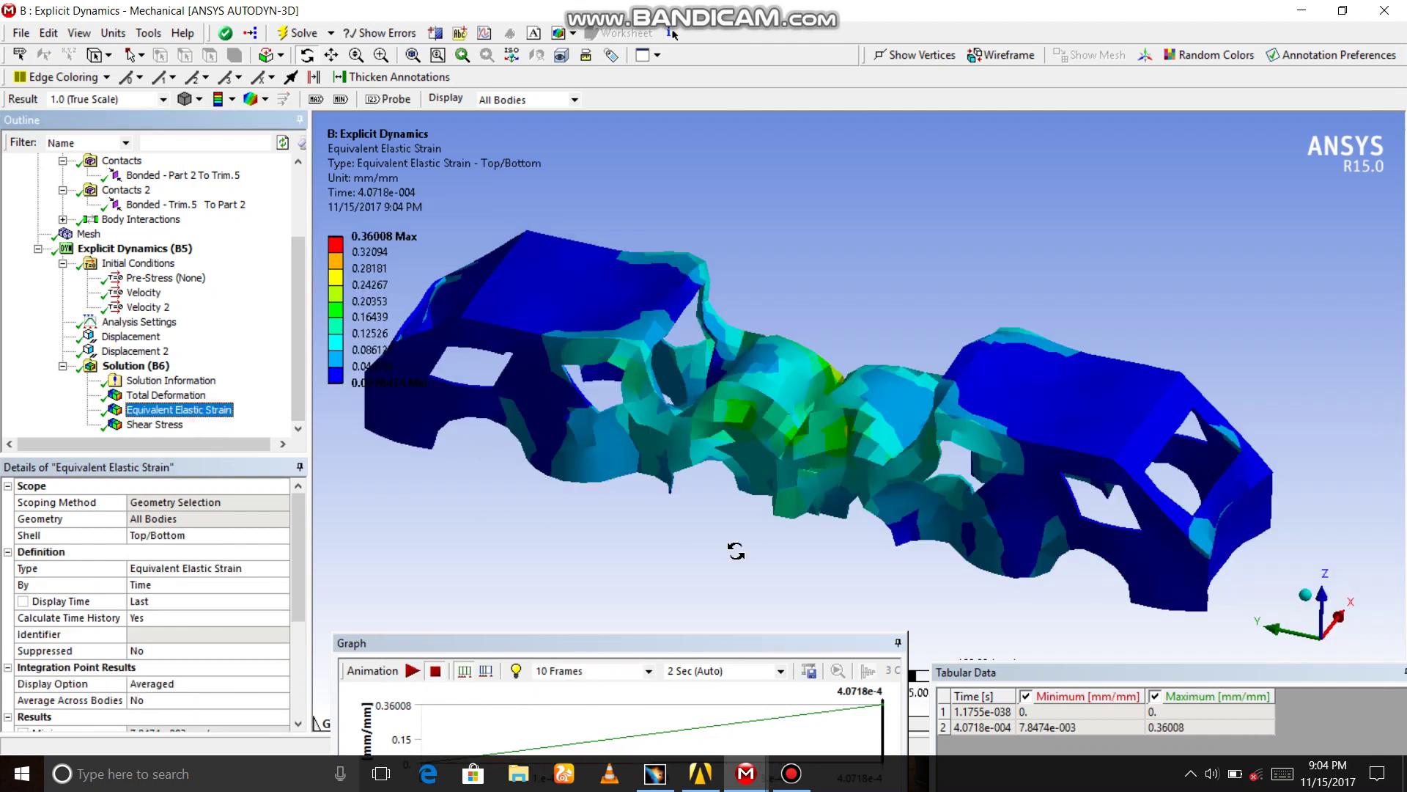
{"action": "left_click", "coordinate": [412, 671]}
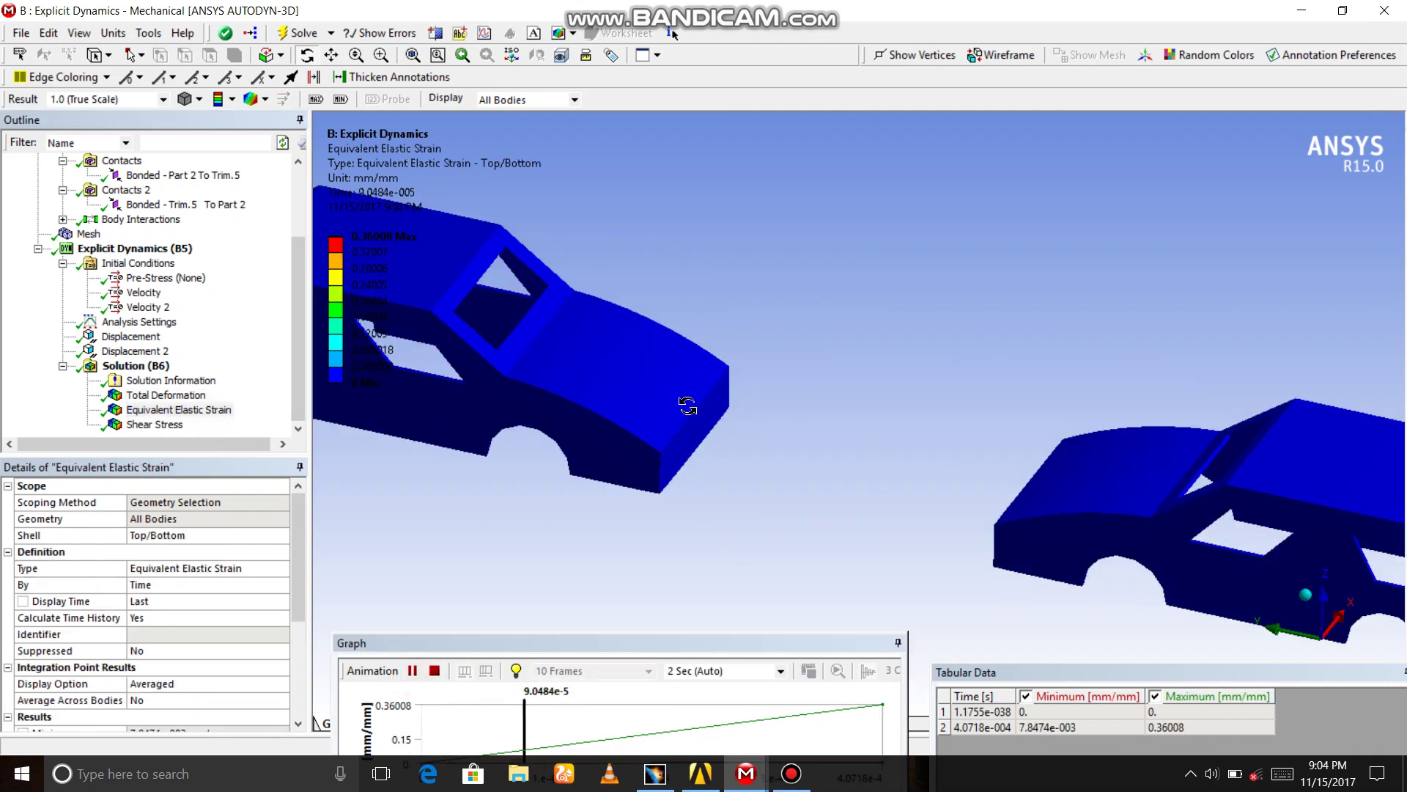
{"action": "left_click", "coordinate": [154, 425]}
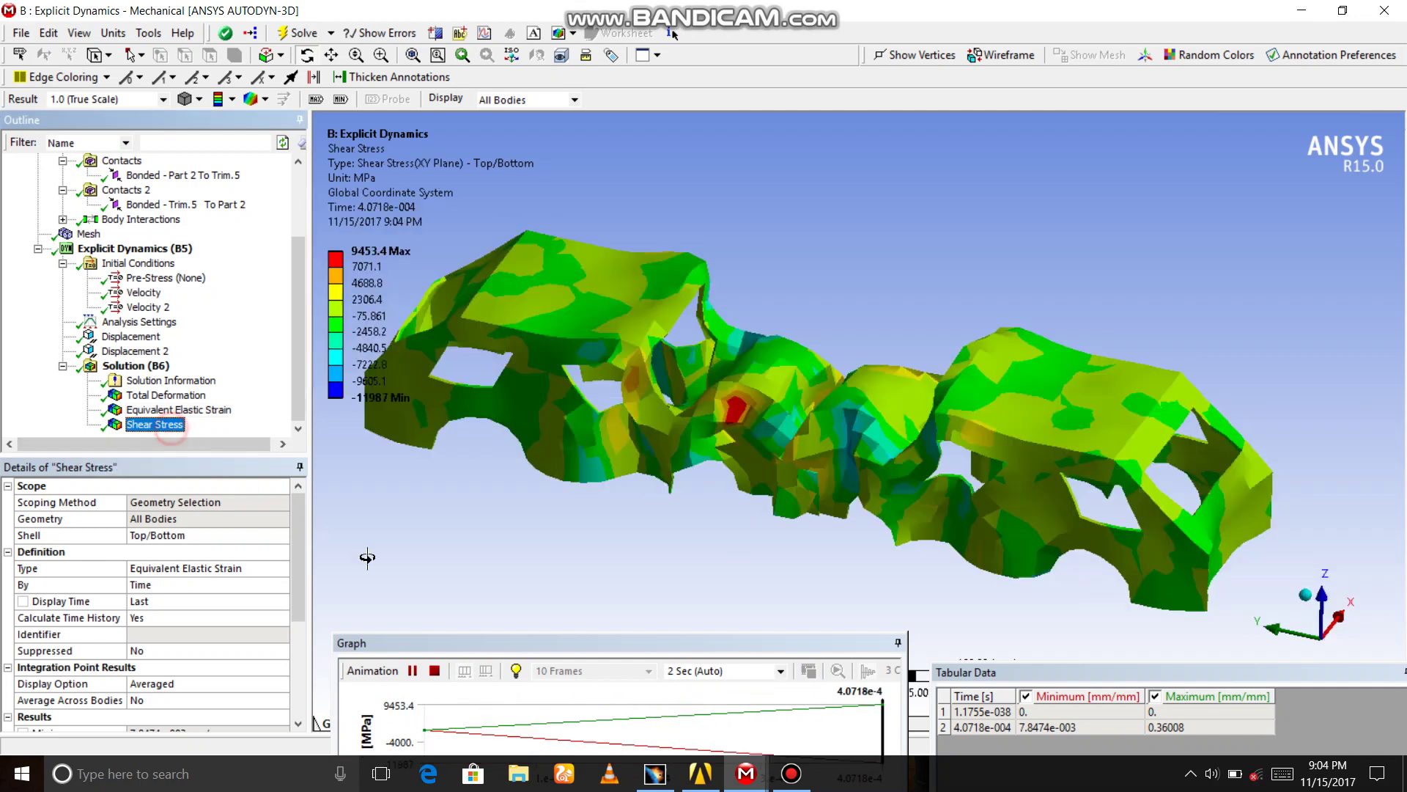
{"action": "left_click", "coordinate": [413, 671]}
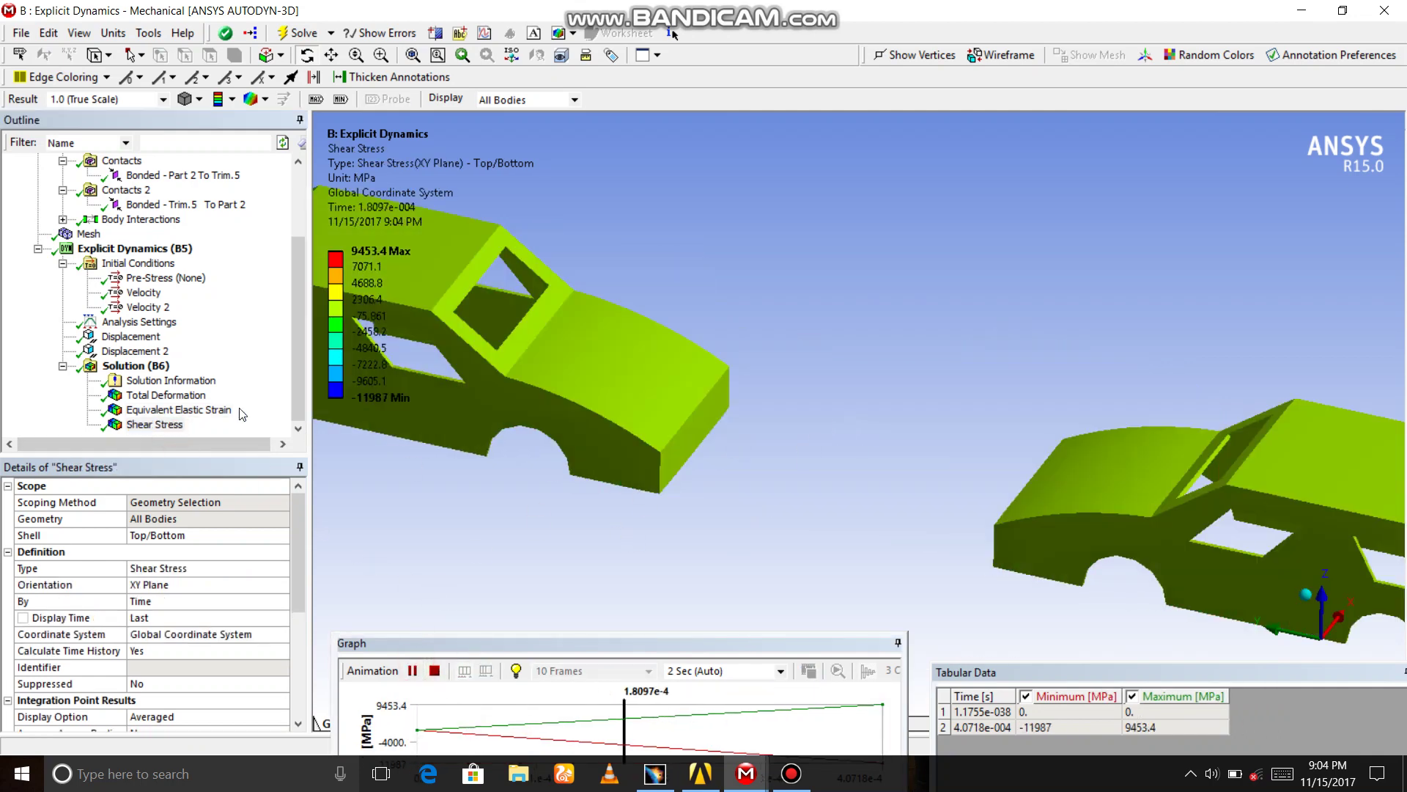